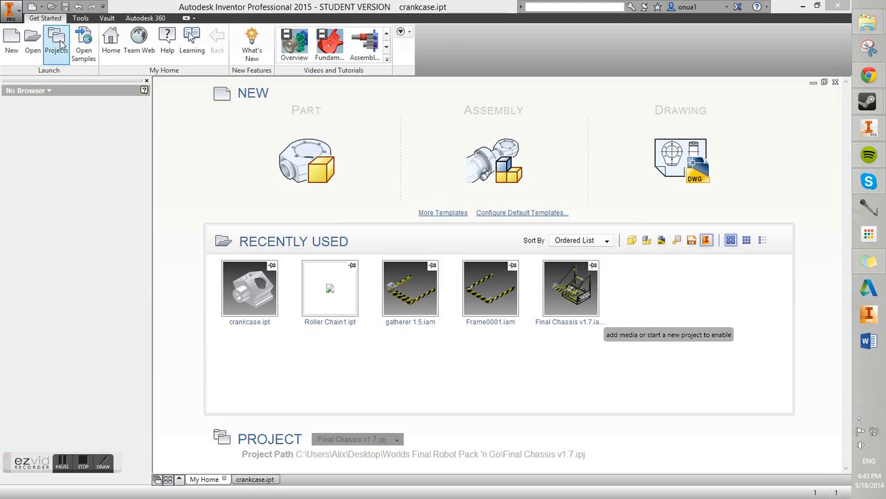
- Open the project manager and look through the details of the existing projects
click(59, 46)
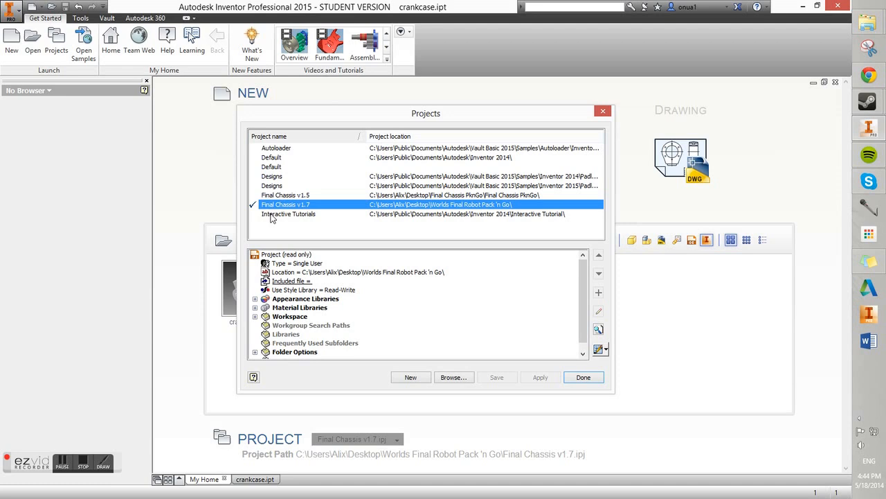
click(272, 216)
click(277, 203)
click(279, 196)
click(277, 185)
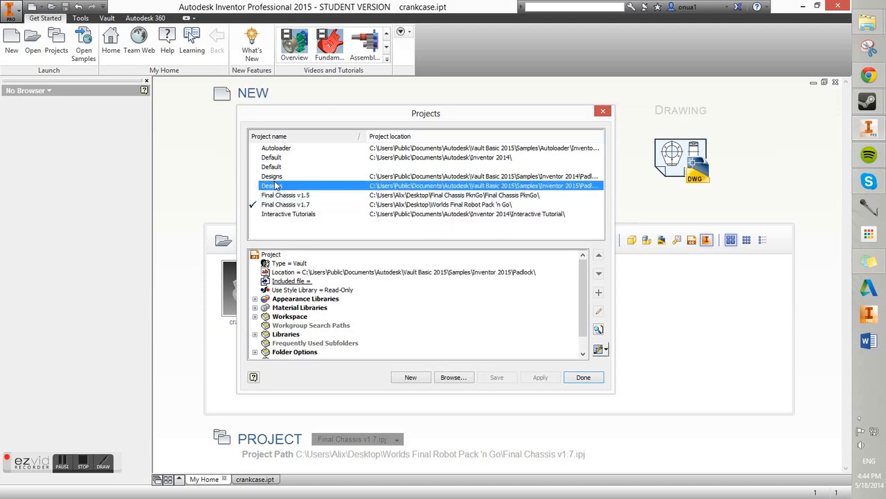
click(272, 167)
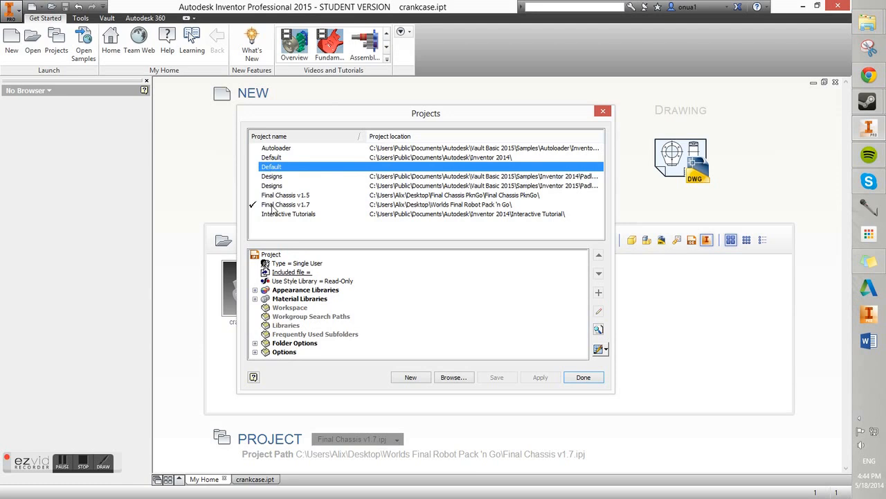
- Set up a new single-user project named CO2 Demo in its default workspace folder
click(413, 378)
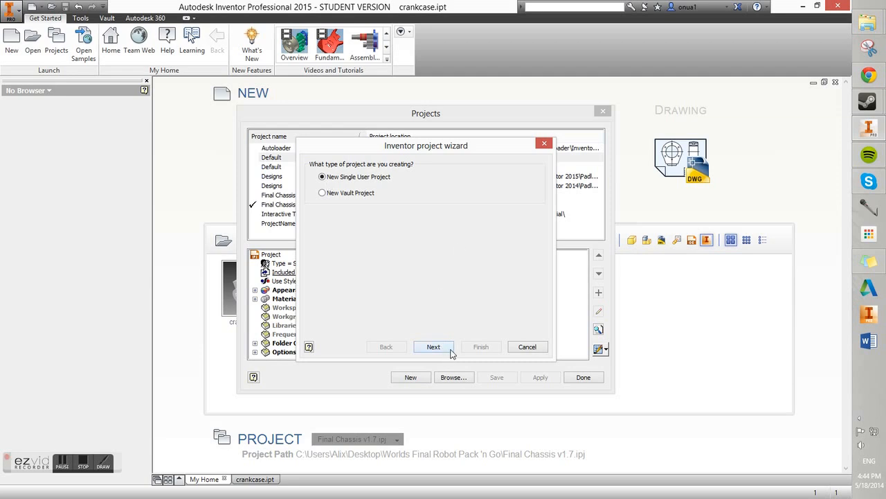
click(433, 346)
double_click(382, 189)
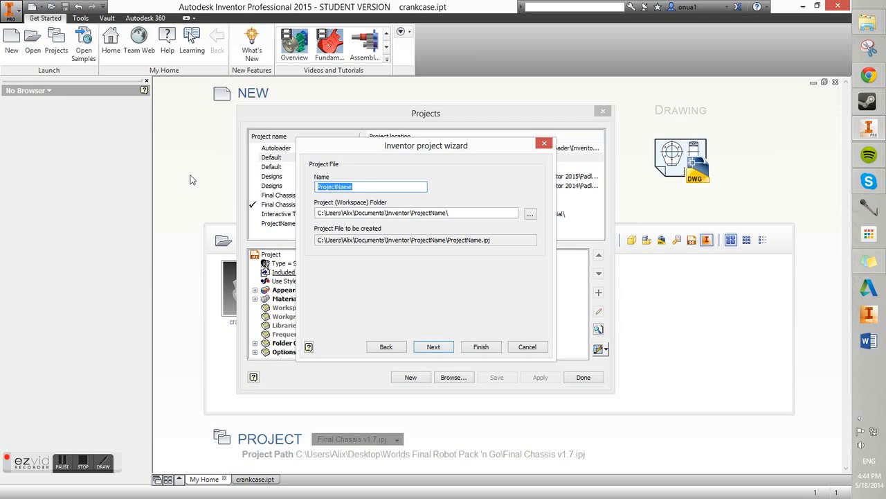
text(C)
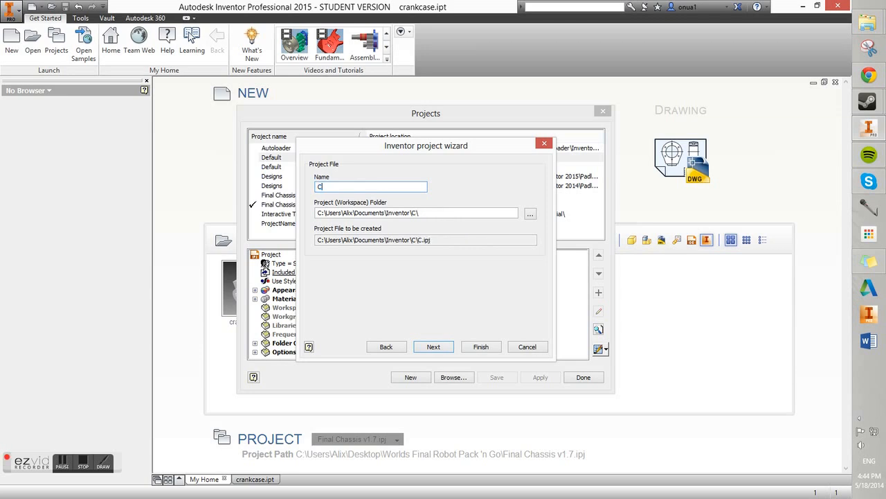
text(O2 Demo)
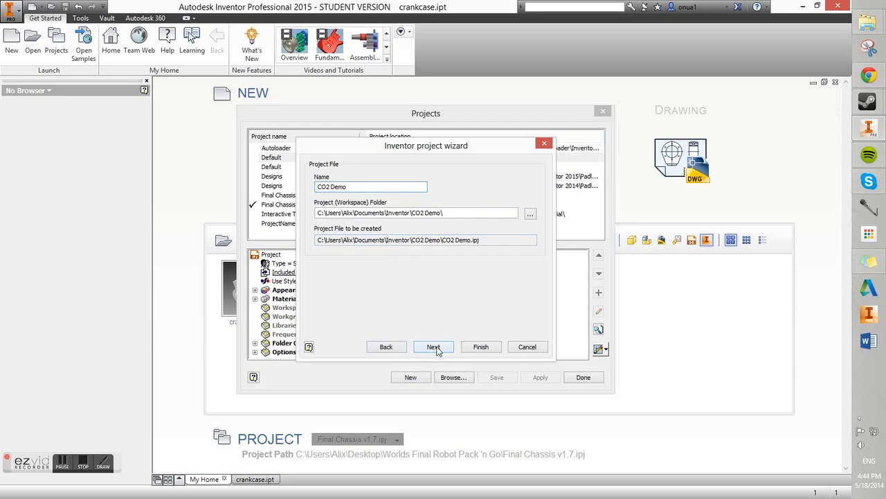
click(434, 346)
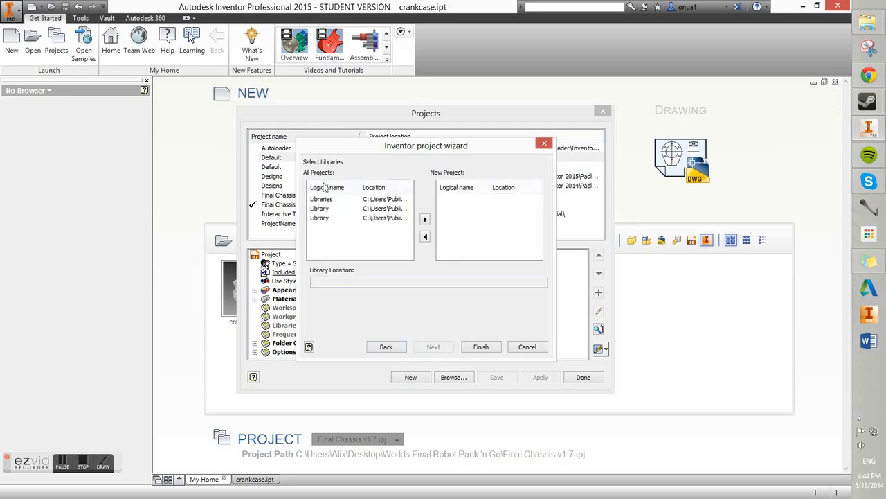
- Add the Padlock sample library to the new project and finish the project, creating its missing folder
click(382, 202)
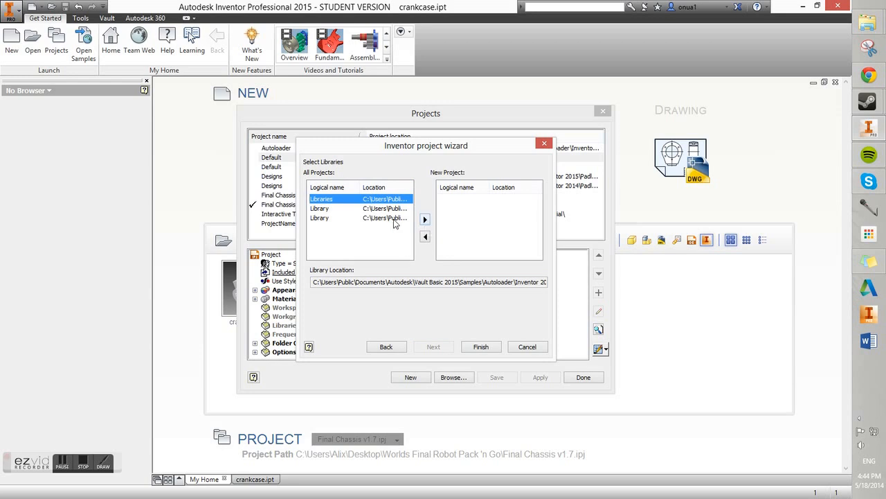
click(378, 219)
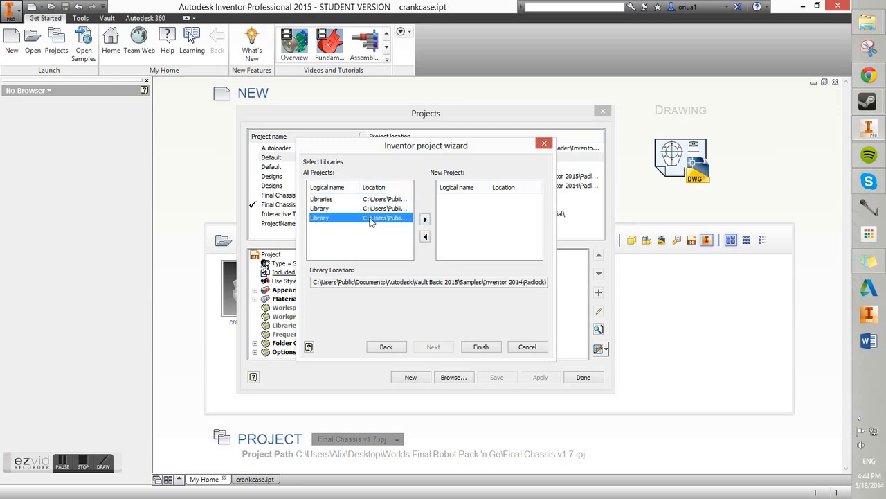
click(426, 219)
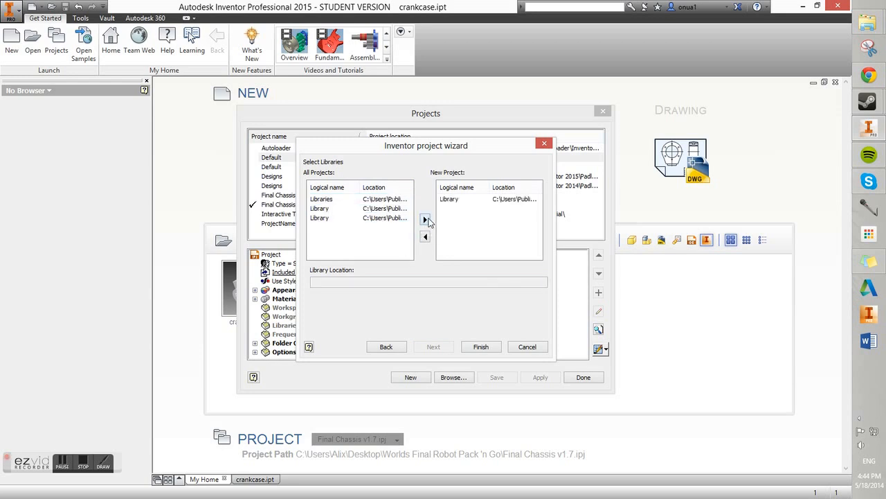
click(488, 349)
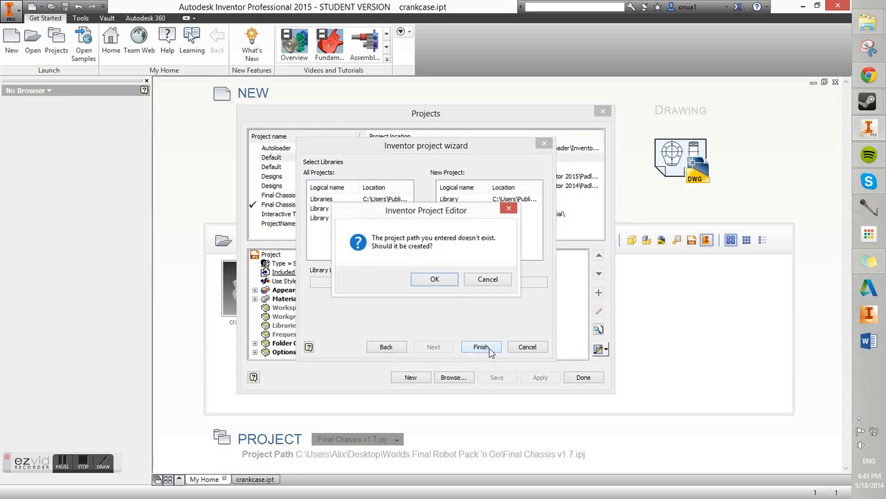
click(447, 280)
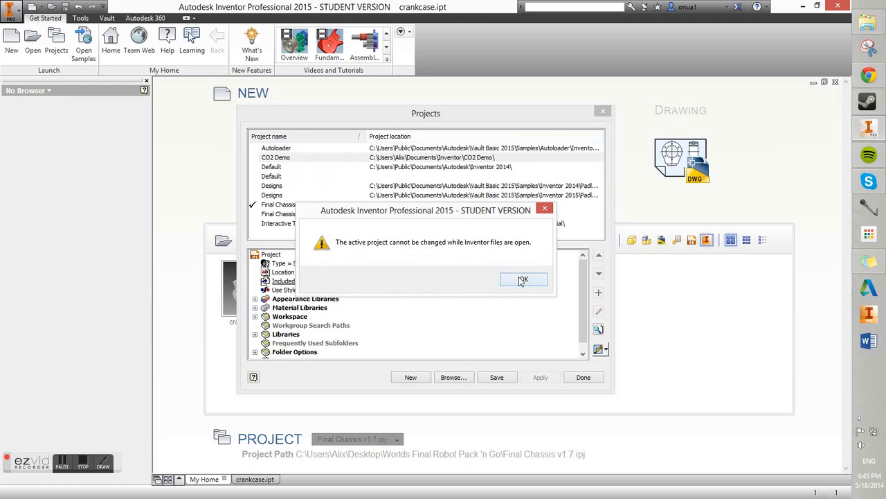
click(522, 279)
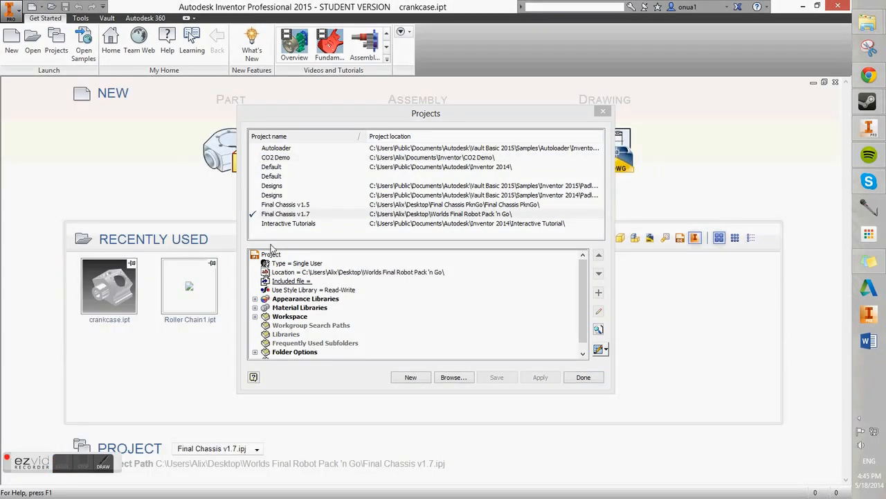
- Make CO2 Demo the active project
click(309, 158)
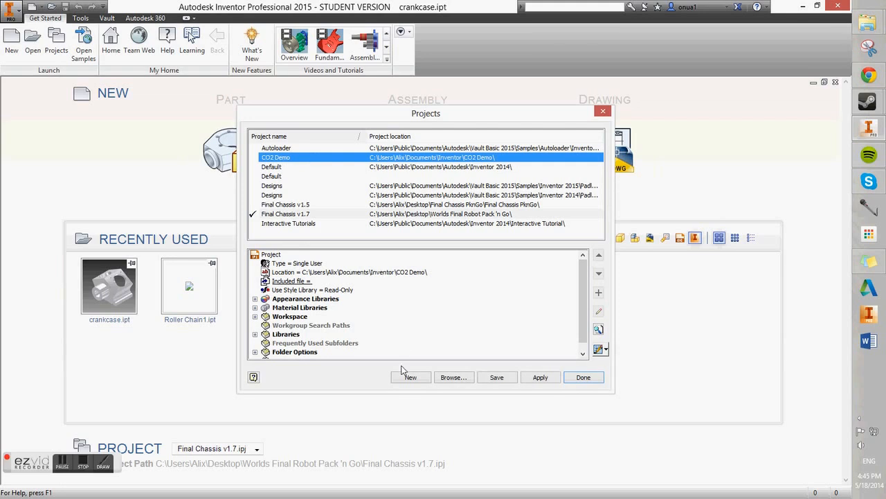
click(543, 381)
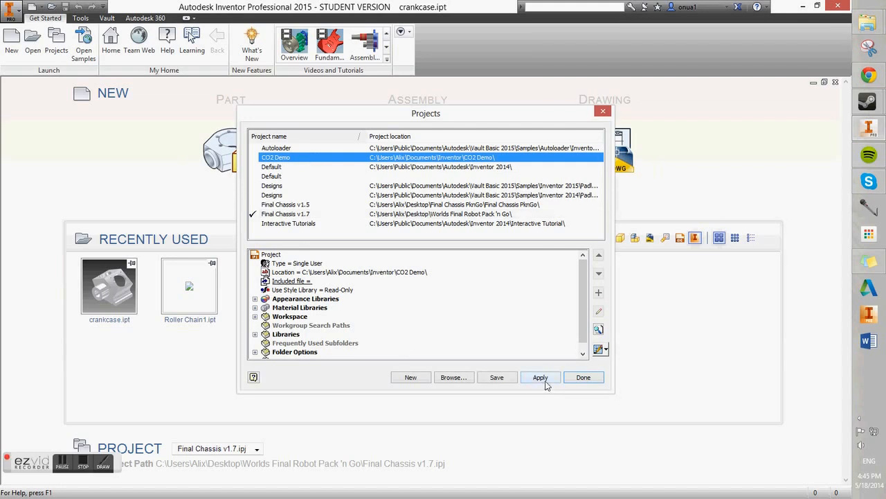
click(545, 385)
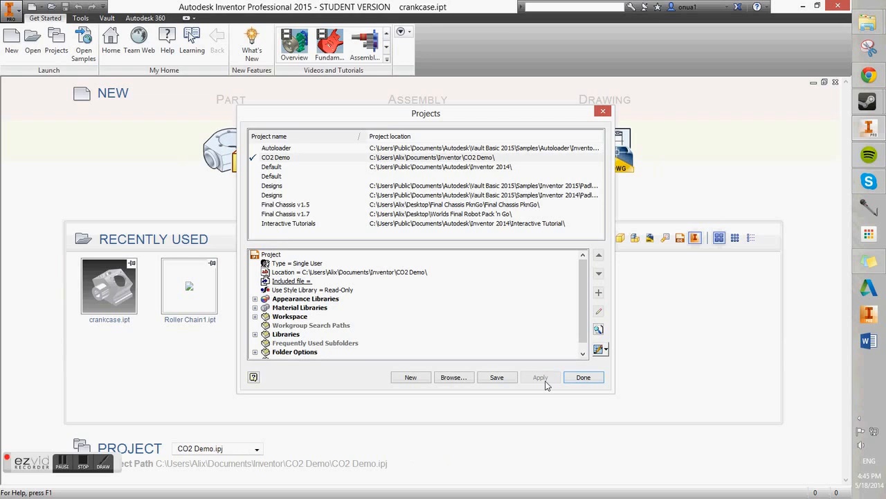
- Examine the CO2 Demo project's style, appearance and material libraries, workspace and options, and close the project manager
click(605, 351)
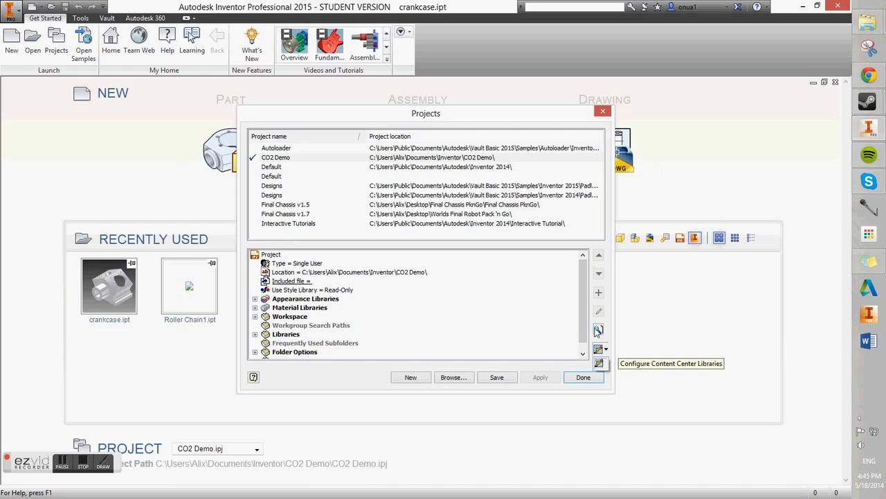
click(333, 290)
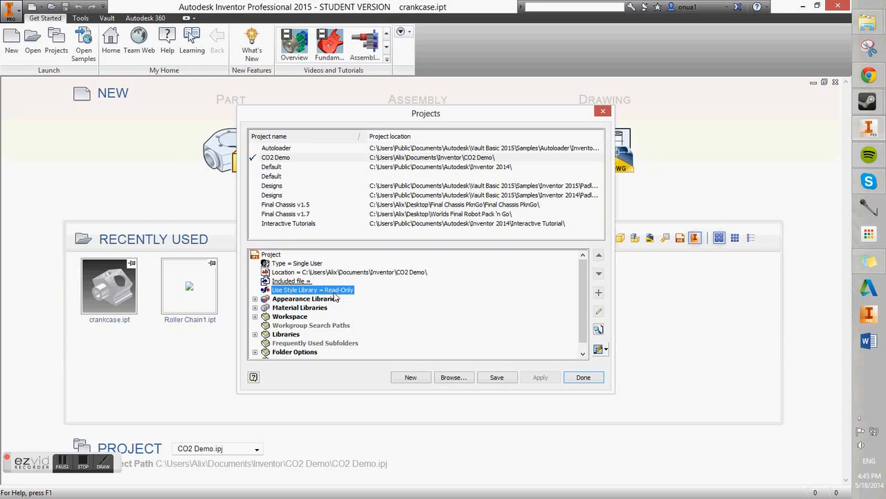
scroll(336, 297, down, 1)
click(255, 326)
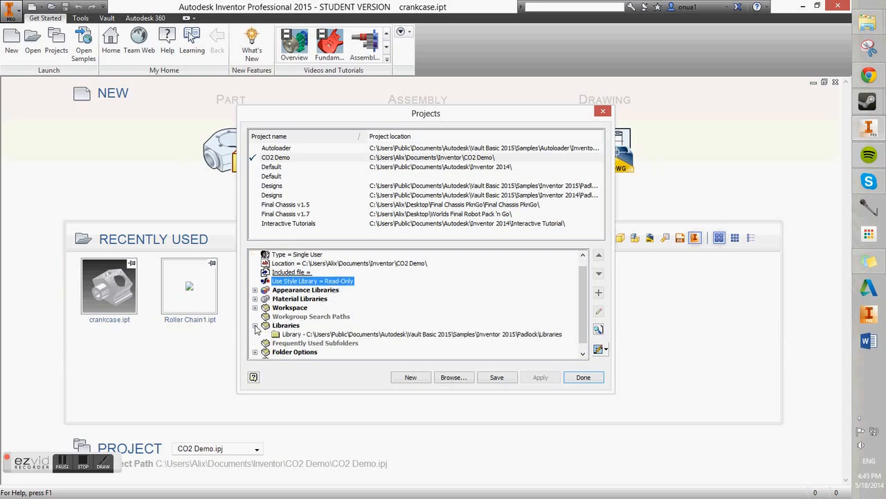
click(255, 325)
click(255, 307)
click(255, 307)
click(255, 298)
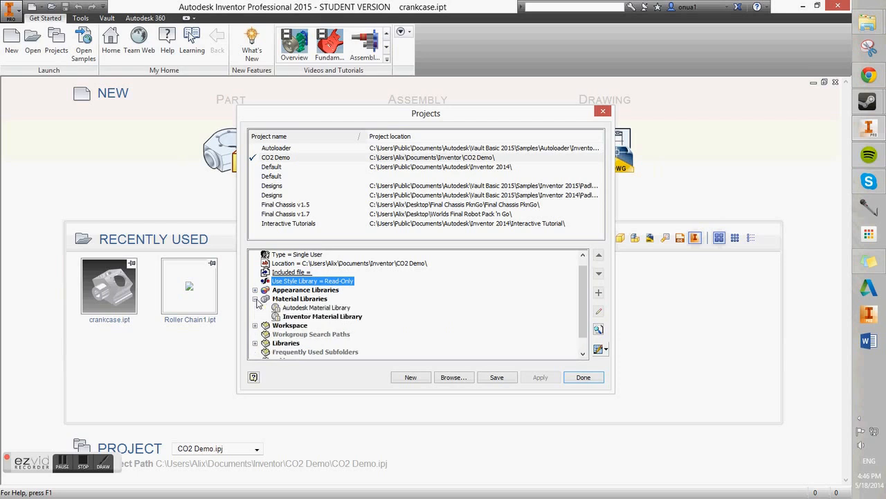
click(255, 298)
click(254, 290)
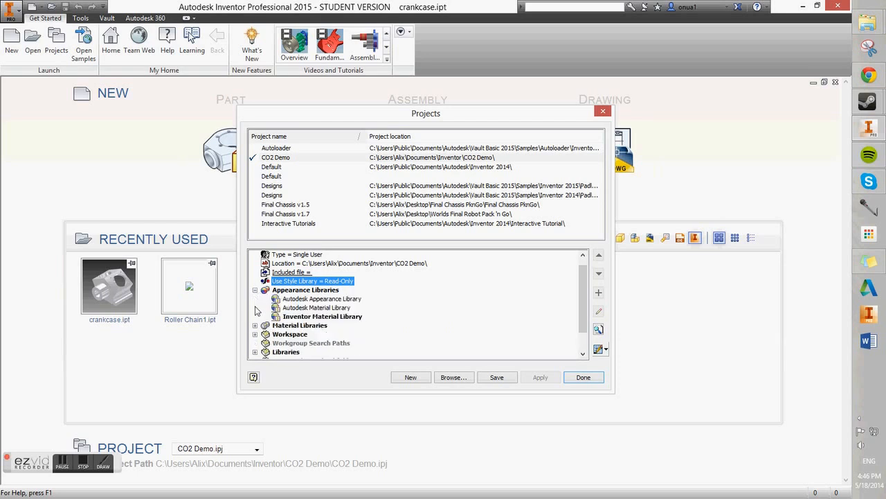
click(255, 290)
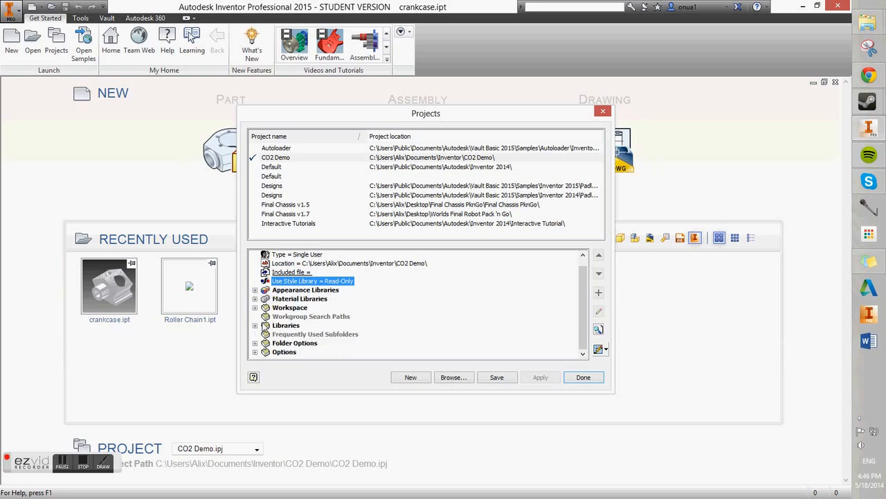
click(254, 352)
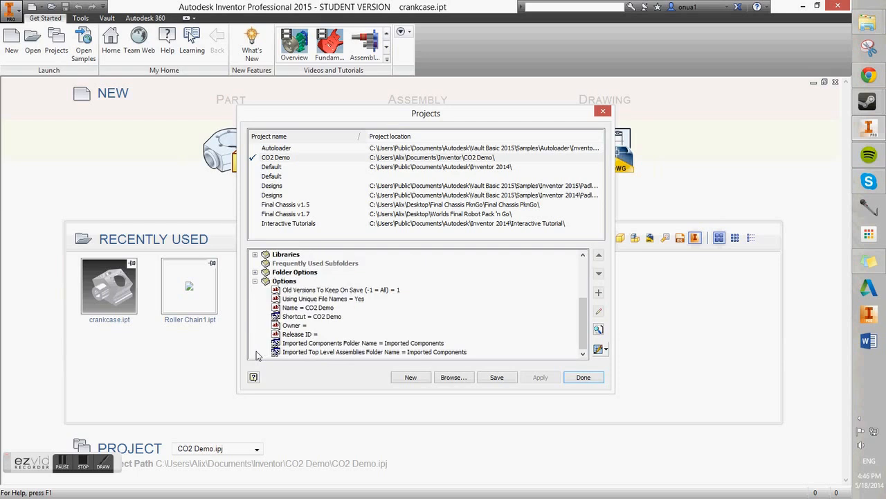
click(255, 281)
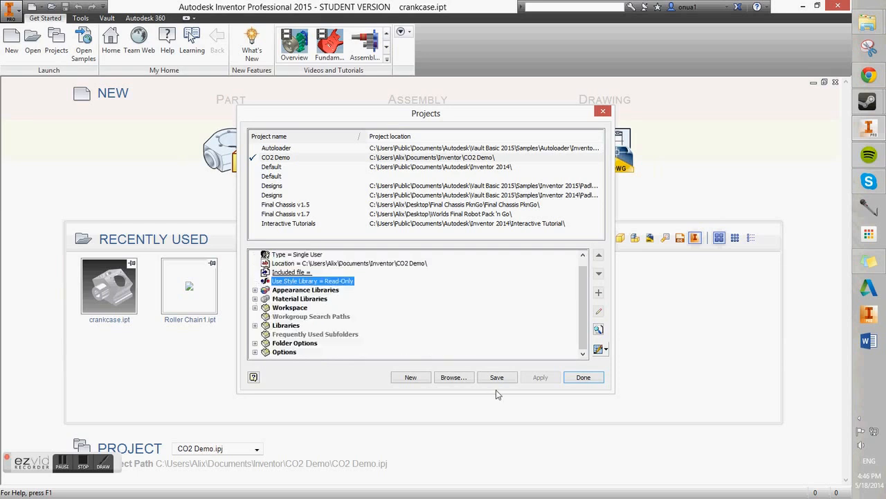
click(586, 379)
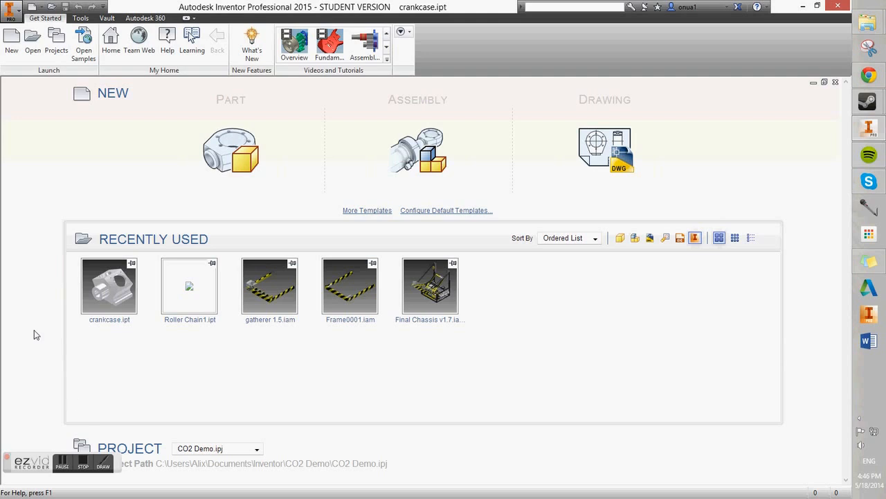
- Look through the English, Metric and Mold Design template folders and create a new part from the general Standard.ipt template
click(6, 14)
click(332, 131)
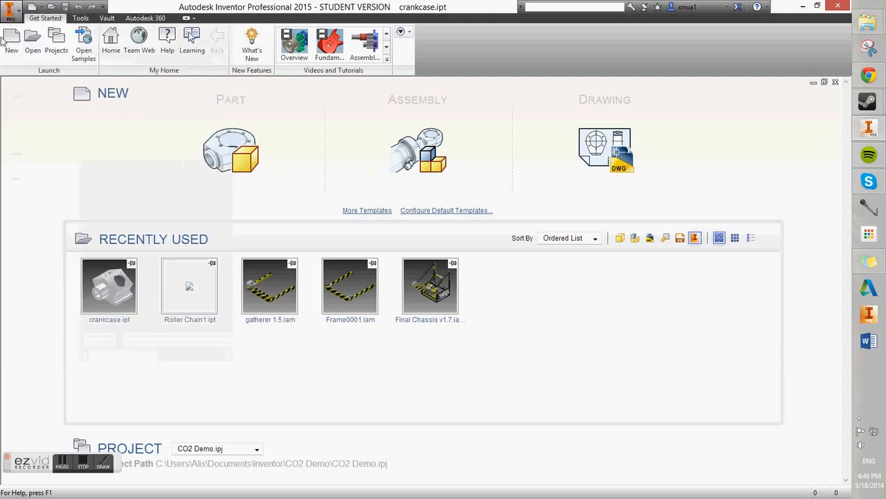
click(11, 40)
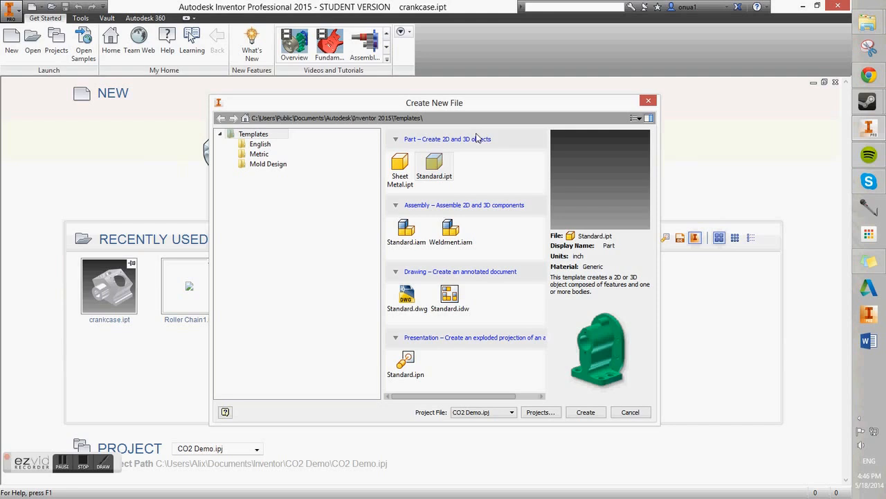
click(277, 147)
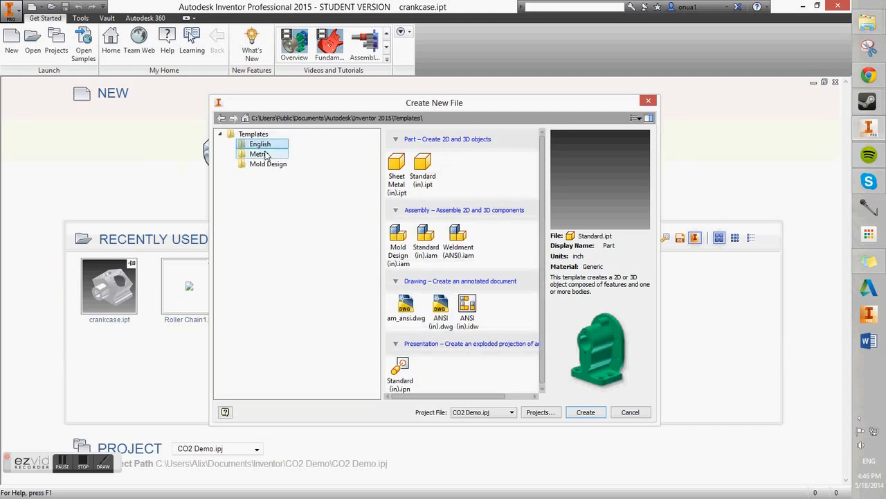
click(266, 155)
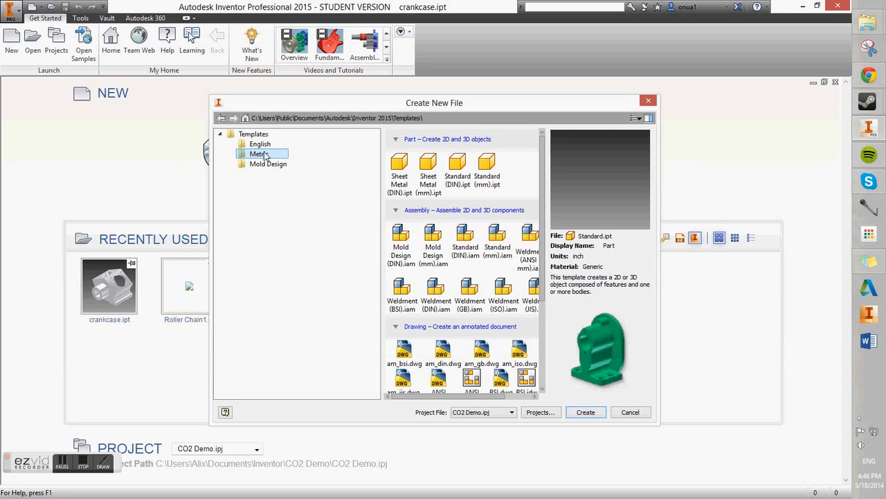
click(266, 167)
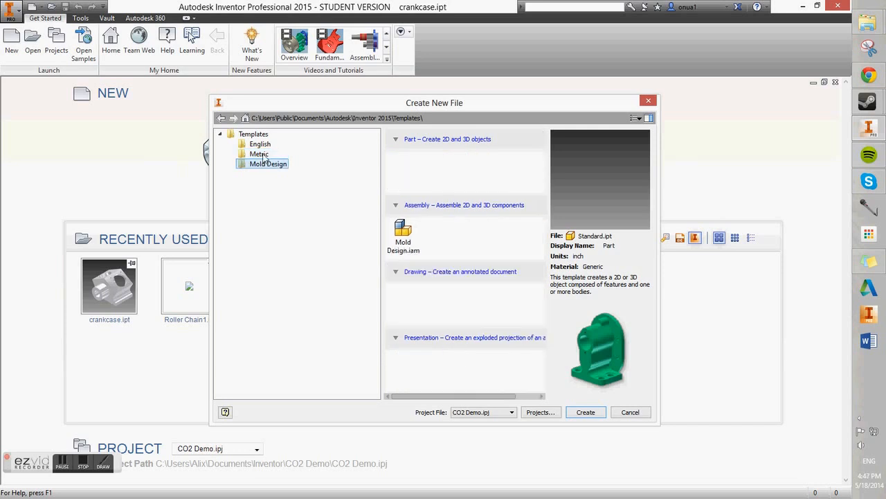
click(257, 145)
click(253, 134)
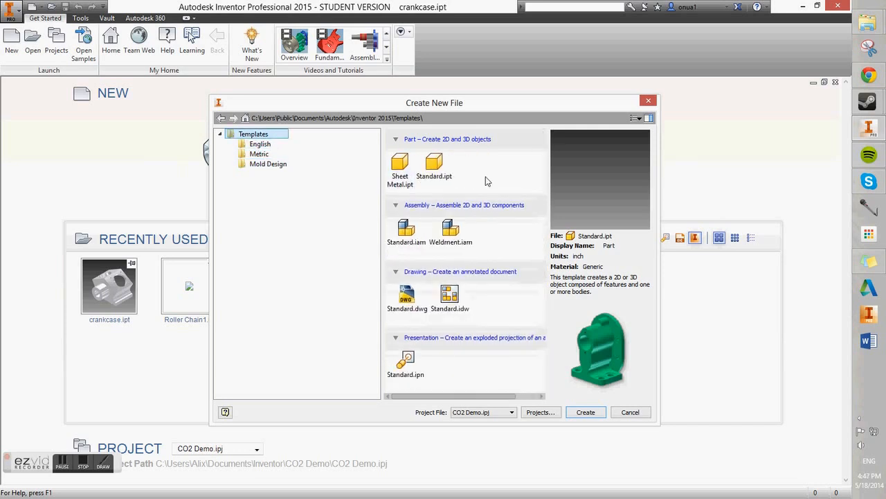
double_click(447, 177)
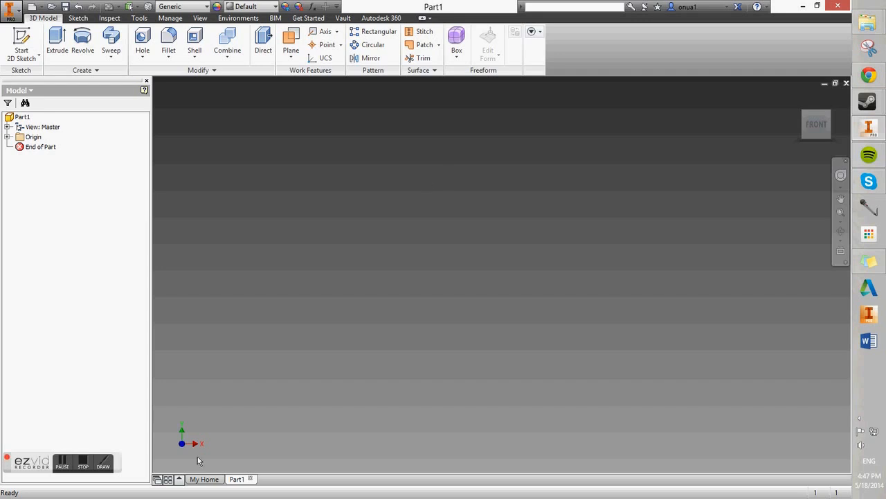
click(87, 470)
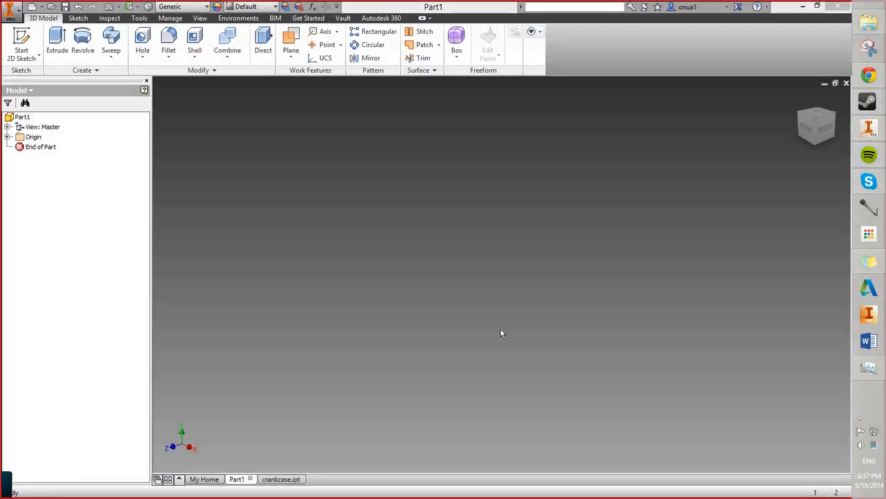
- Start a 2D sketch on the front-facing XY origin plane
click(21, 36)
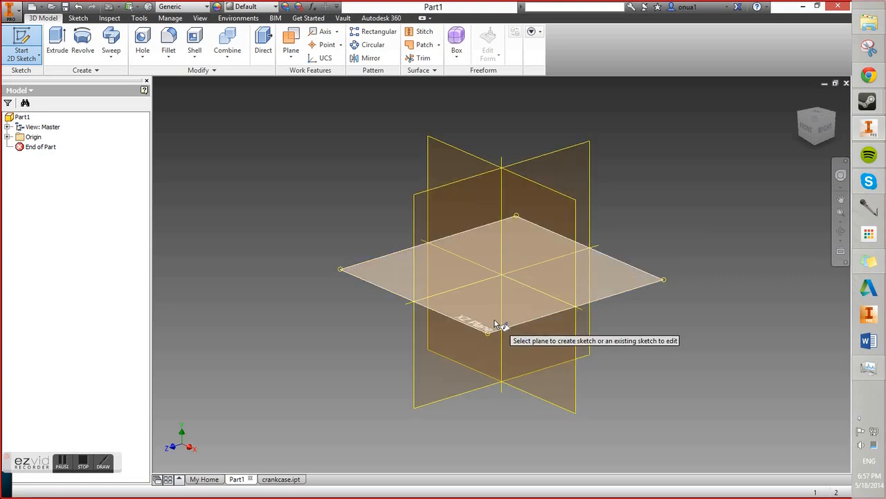
click(567, 290)
click(566, 292)
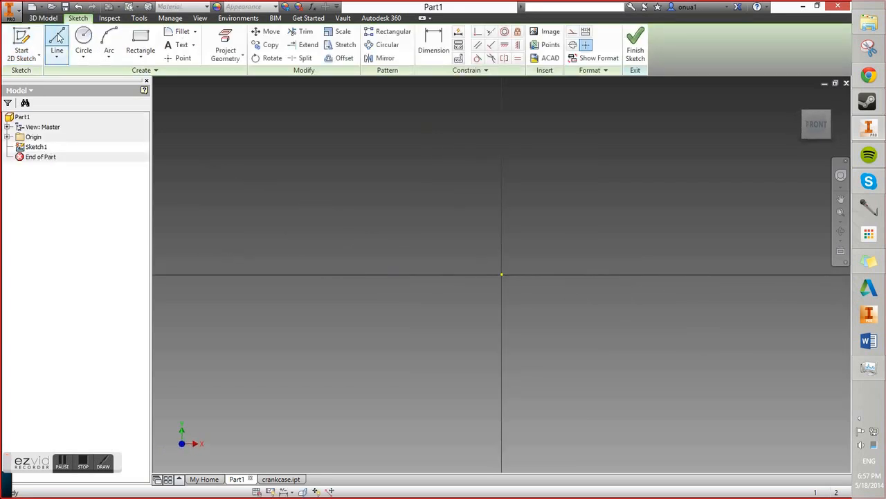
- Draw a vertical 0.5 in line downward in the area left of the sketch origin
click(57, 38)
click(375, 220)
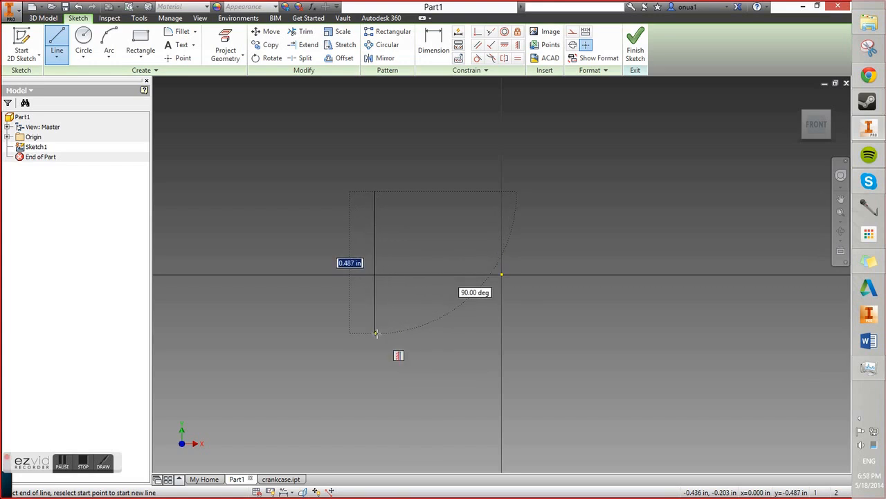
text(.5)
key(Tab)
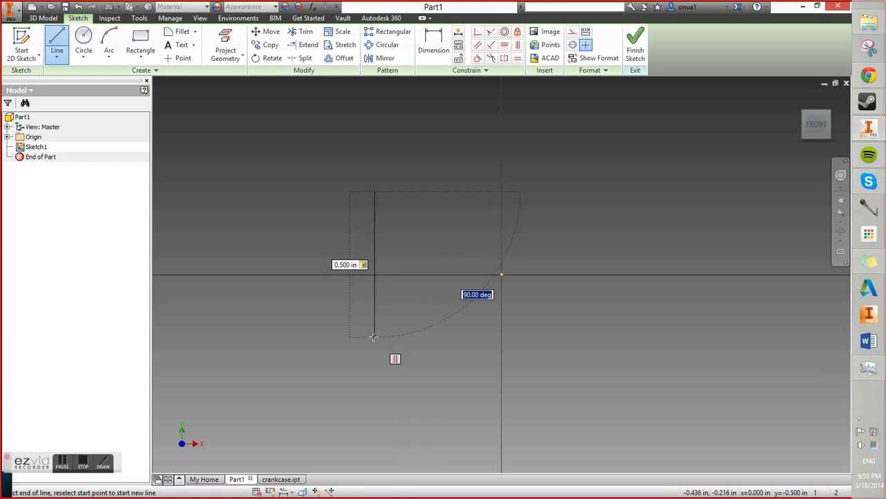
key(Return)
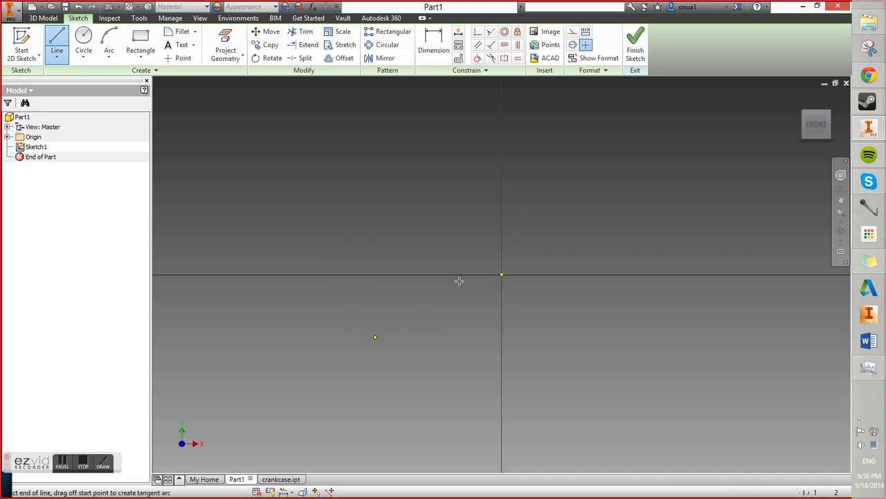
- Continue the line chain with a slanted segment, a horizontal segment and a tangent half-circle arc curving back upward, and end the Line command
click(414, 397)
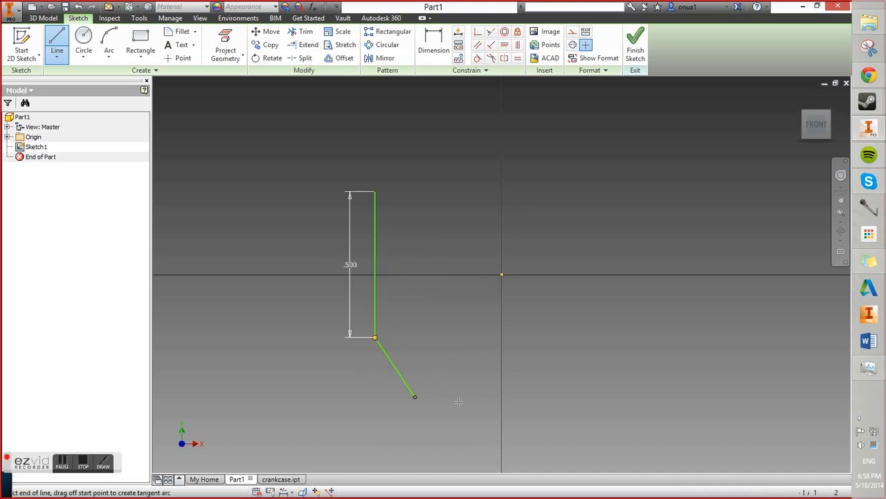
click(495, 397)
drag(497, 397, 495, 344)
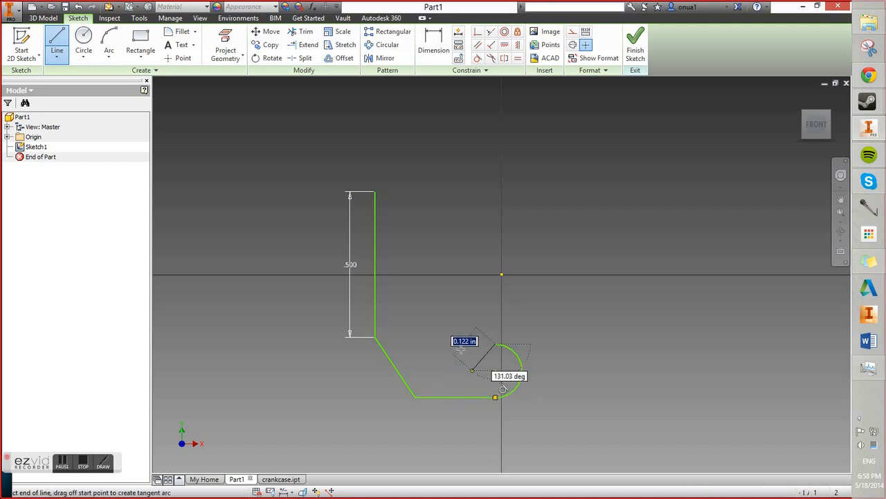
right_click(456, 332)
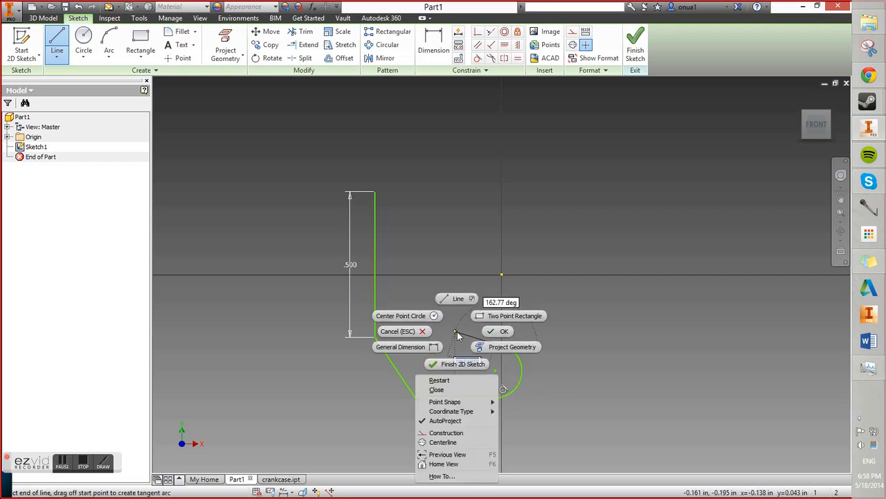
click(494, 332)
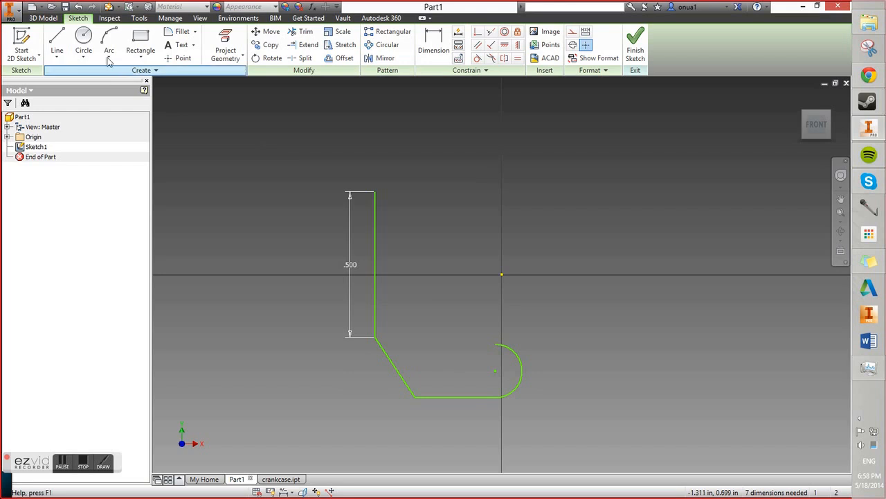
- Draw a circle to the upper right of the origin and, left of it, a three-point semicircular arc with a radius of about 0.134 in
click(84, 42)
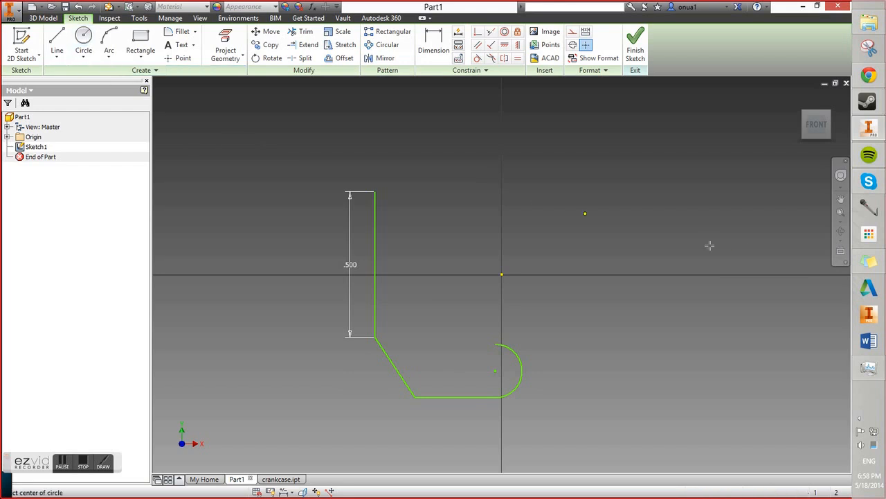
click(589, 201)
click(545, 227)
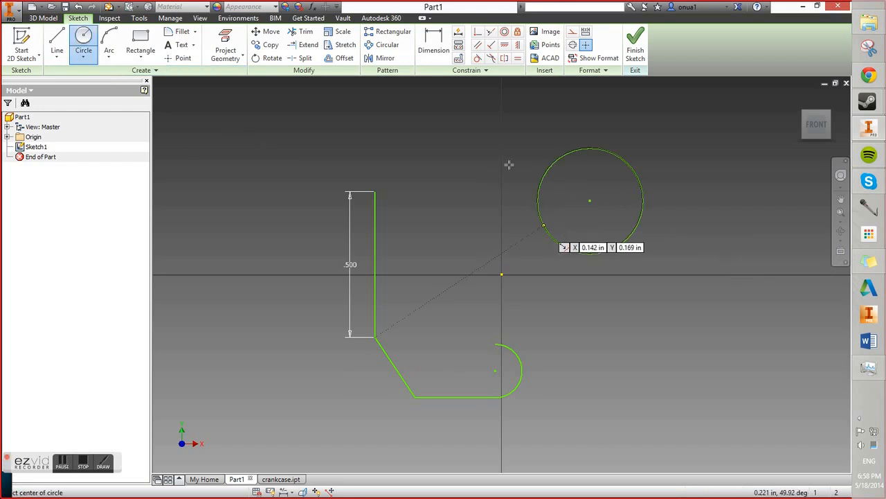
click(108, 43)
click(477, 200)
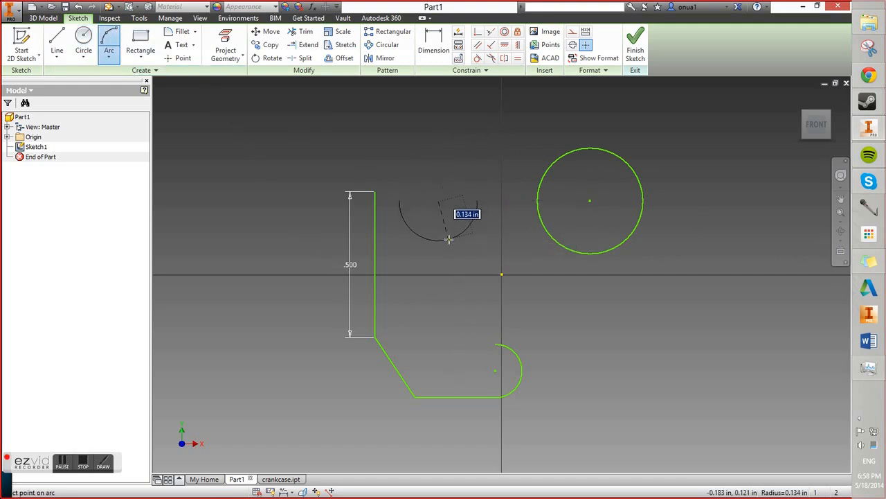
click(447, 162)
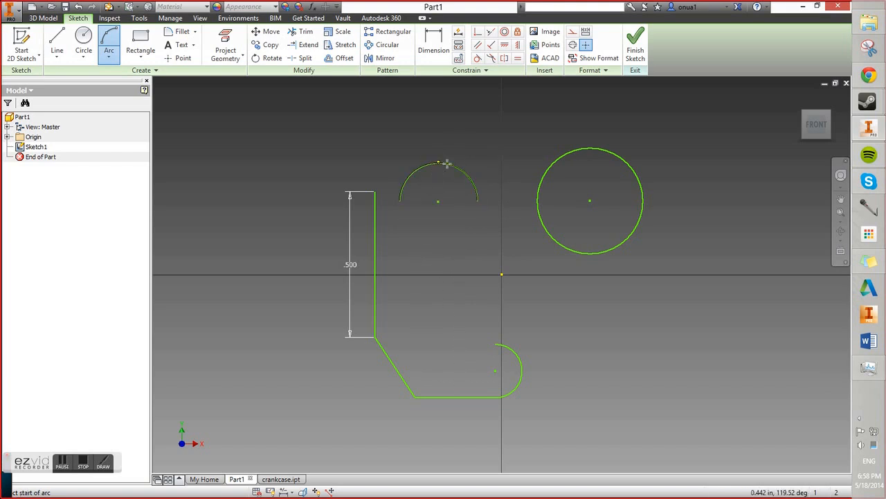
- Draw a center-point arc below the circle, sweeping about 138 degrees
click(111, 58)
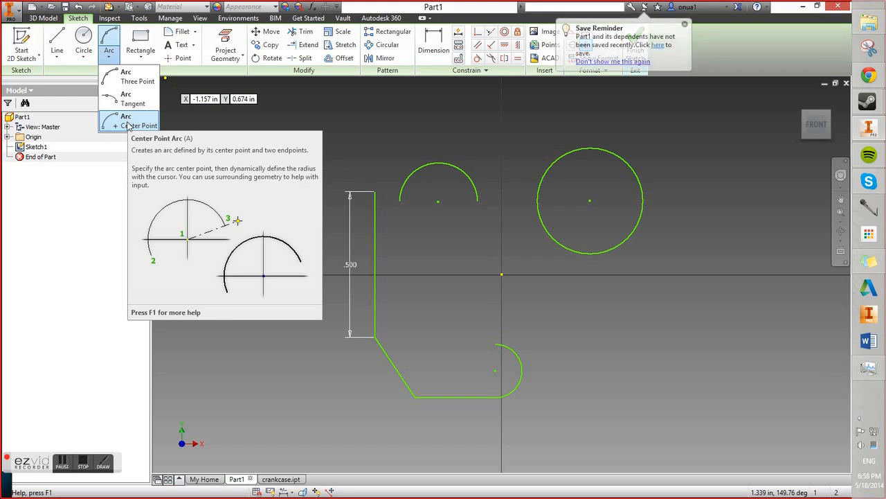
click(127, 119)
click(617, 338)
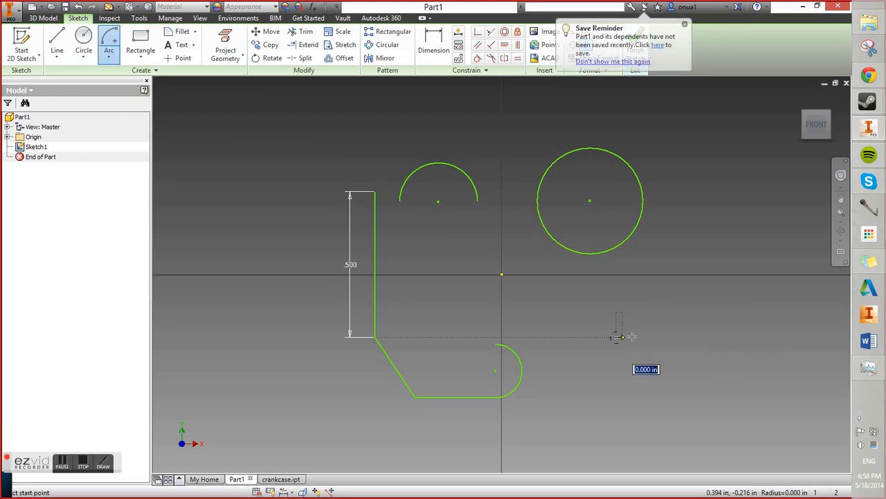
click(686, 337)
click(565, 290)
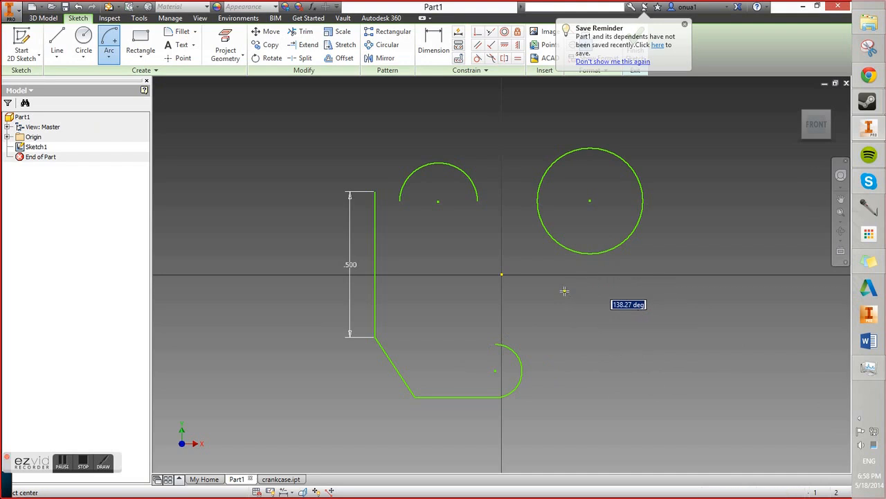
- Draw a two-point rectangle left of the vertical 0.5 in line
click(58, 60)
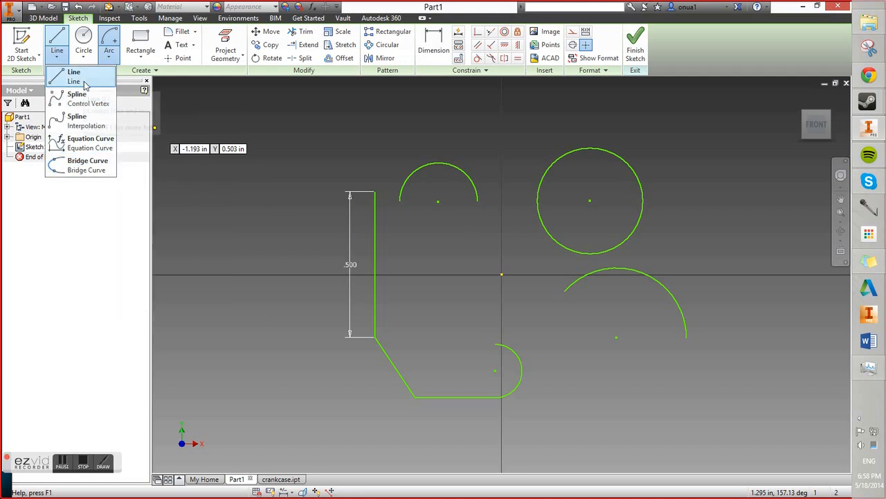
click(140, 43)
click(219, 202)
click(314, 265)
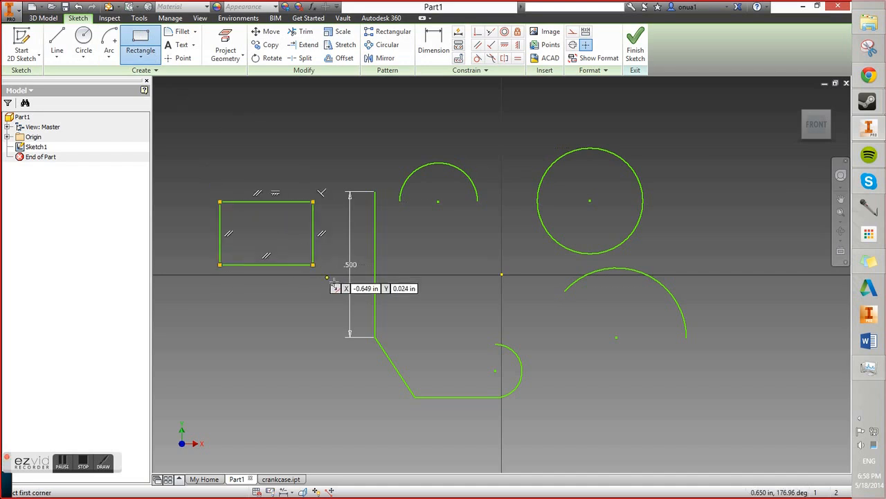
- Draw a horizontal center-to-center slot below the rectangle
click(141, 55)
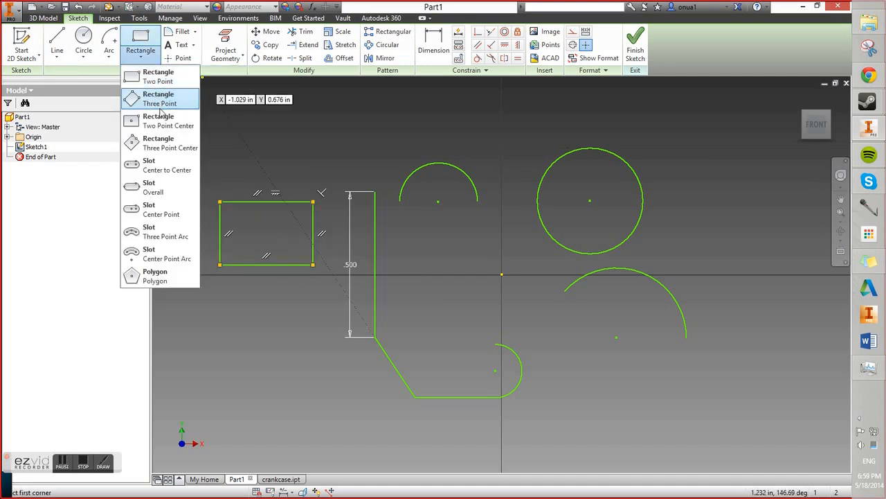
click(175, 171)
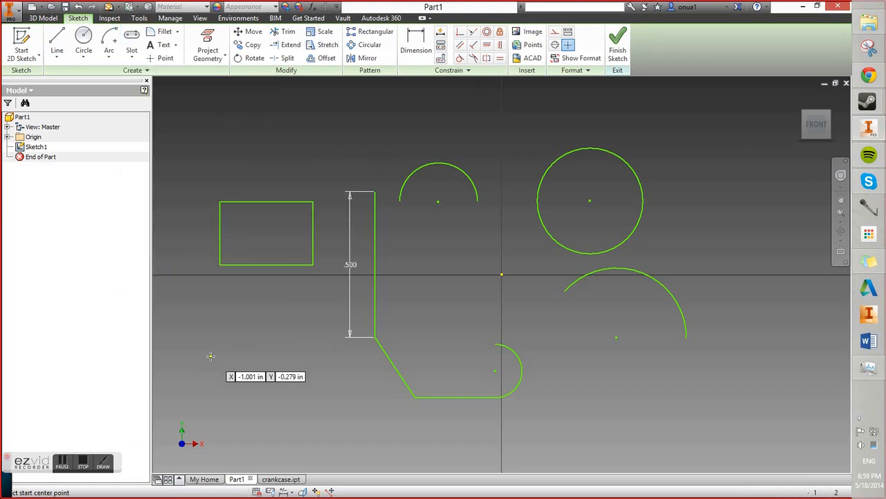
click(210, 356)
click(310, 356)
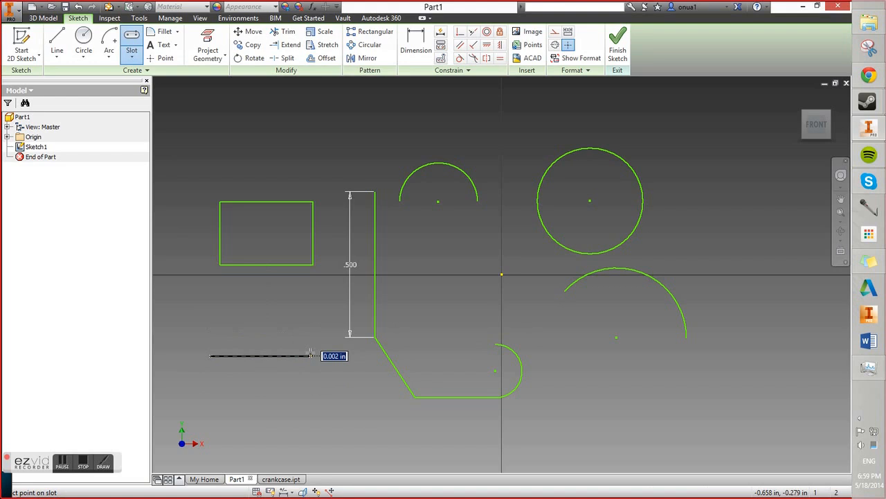
click(308, 327)
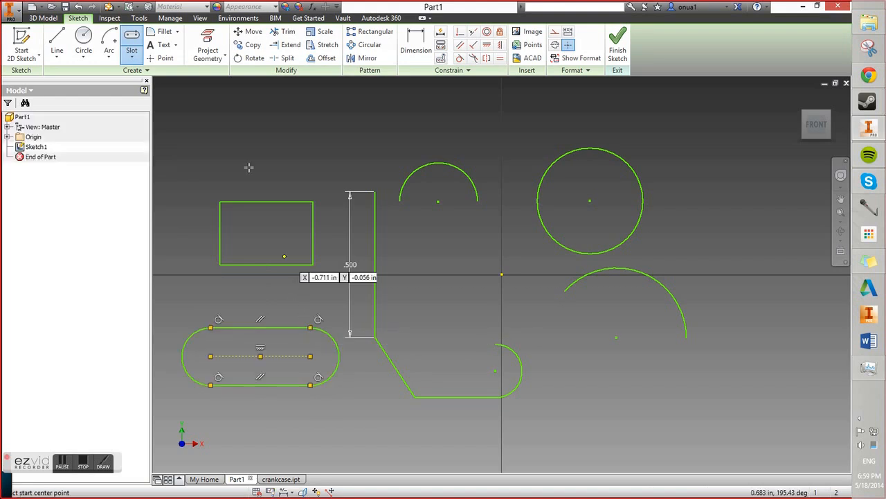
- Fillet the rectangle's lower-left corner and both corners of the line chain with a 0.125 in radius
click(163, 36)
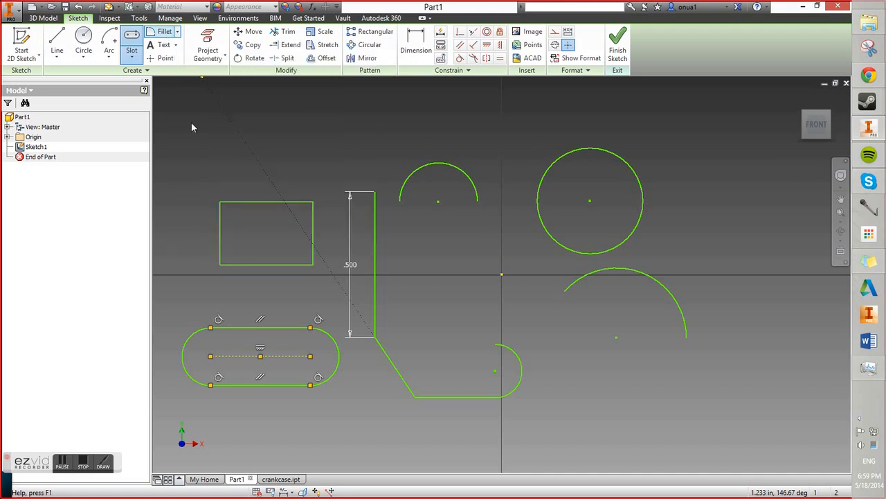
click(223, 251)
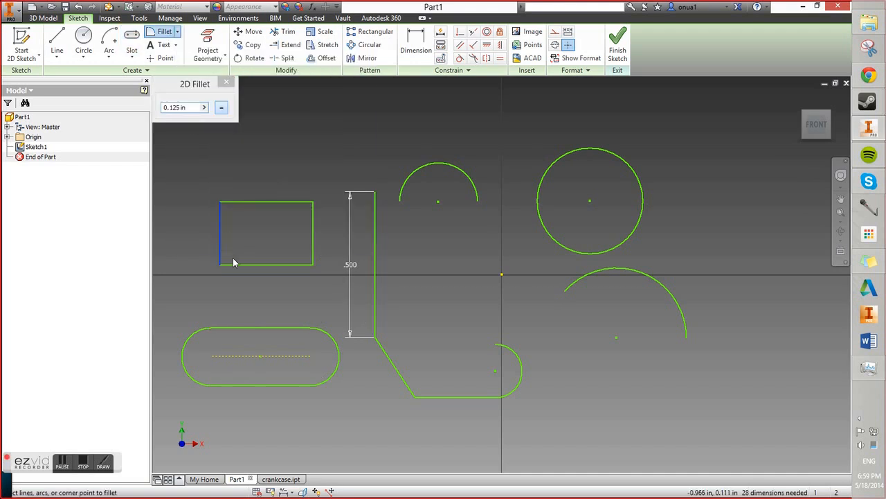
click(241, 269)
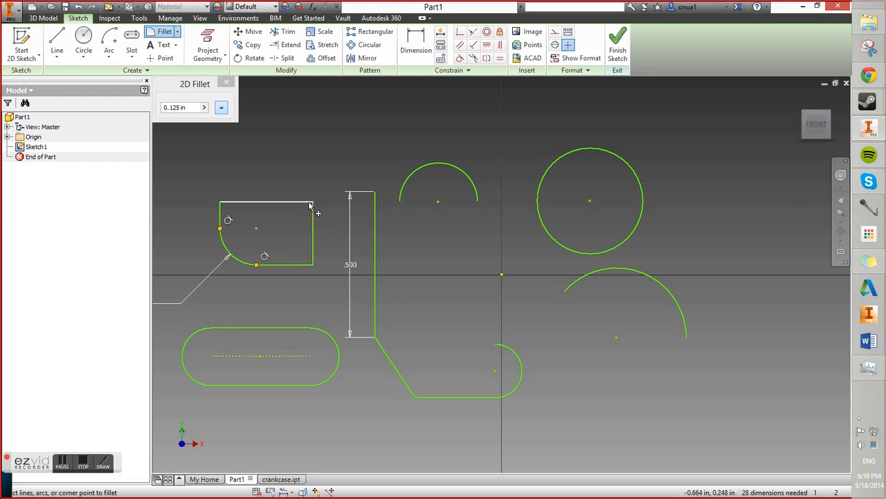
click(376, 330)
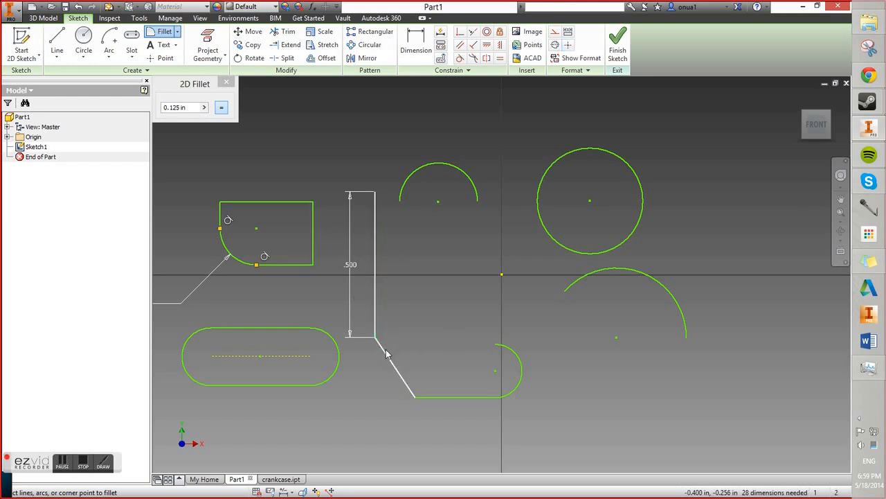
click(387, 354)
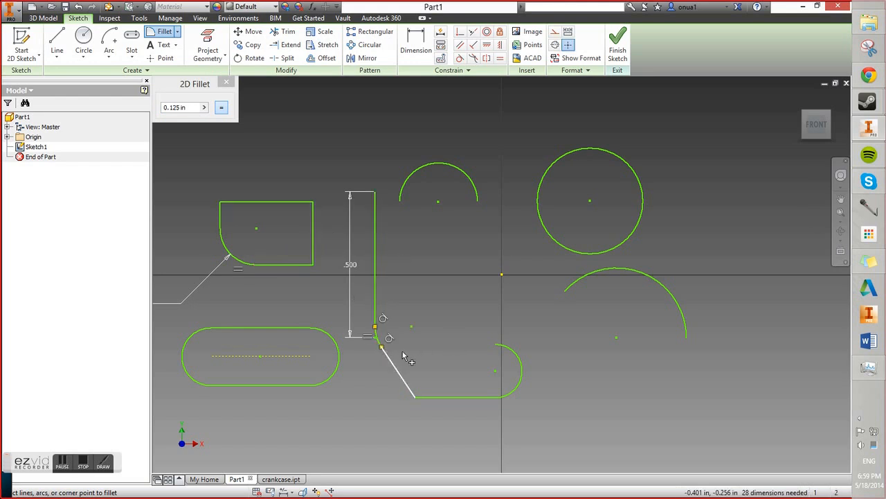
click(415, 400)
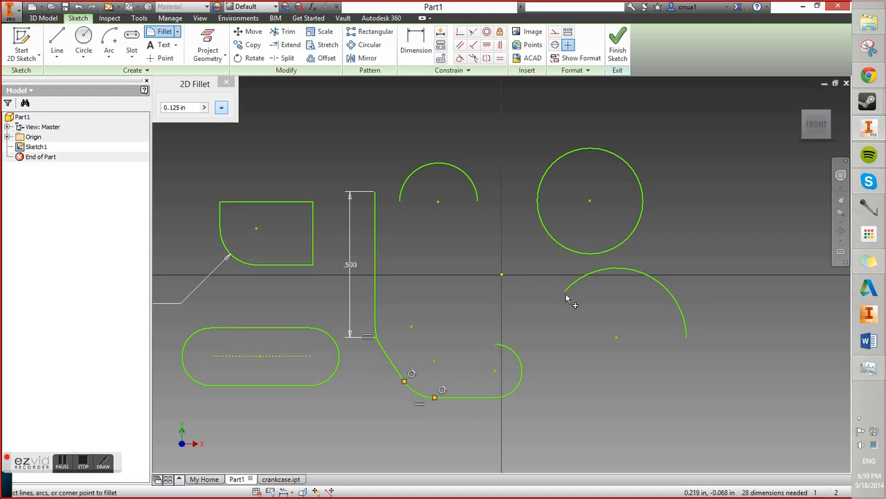
click(177, 45)
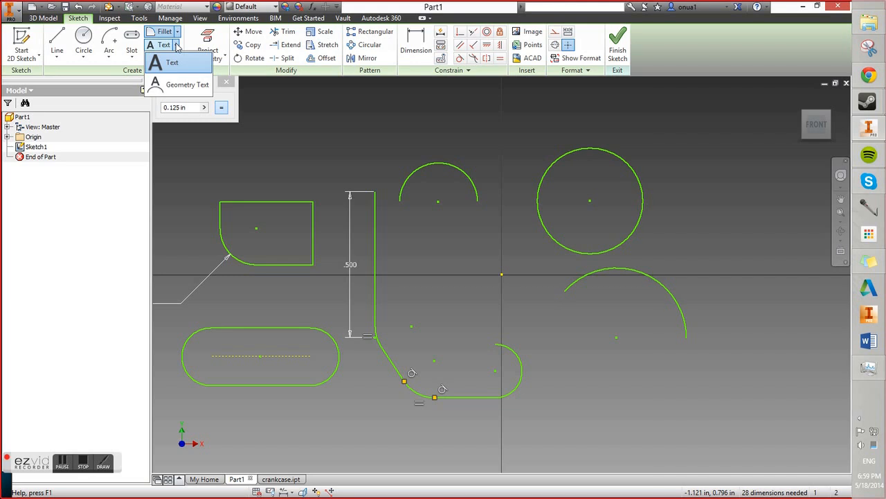
click(177, 45)
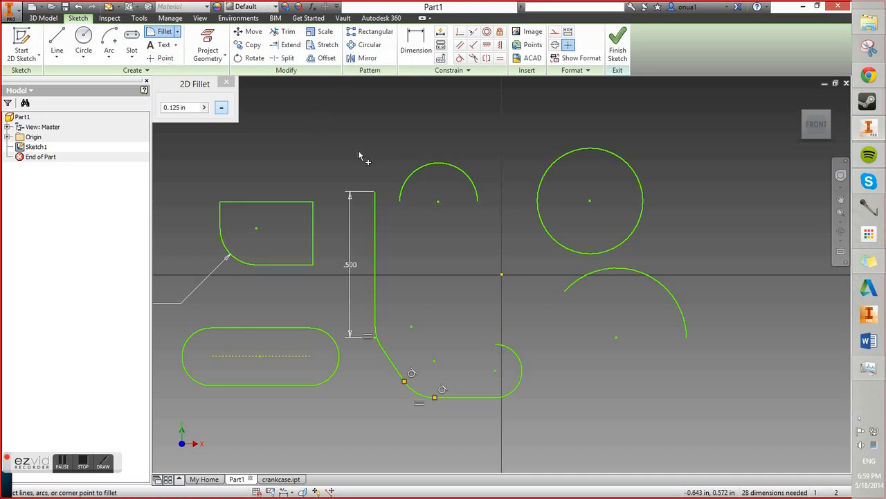
click(84, 40)
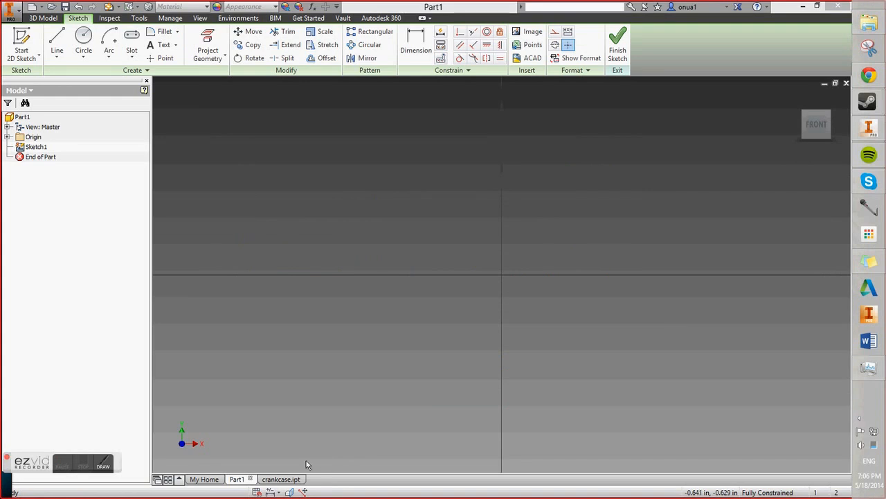
- Switch to crankcase.ipt and examine the finished crankcase, orbiting it and looking at its pentagonal profile from the back
click(281, 478)
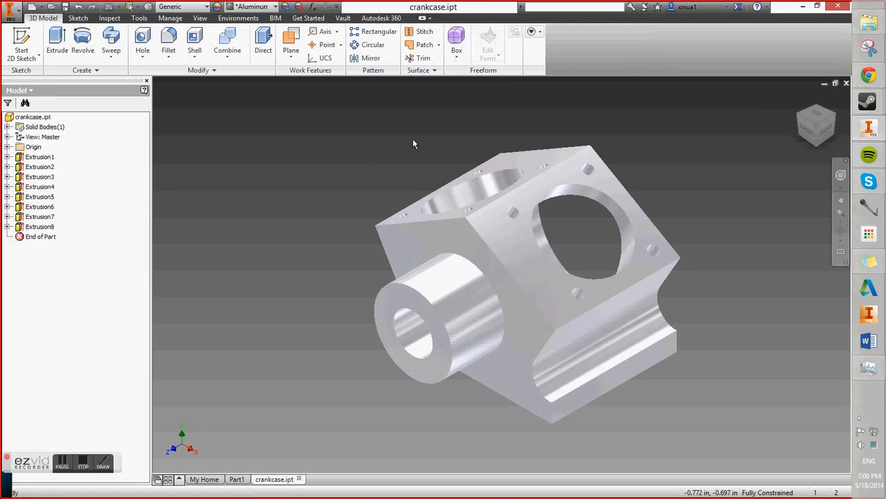
key(F4)
drag(412, 142, 700, 263)
click(823, 134)
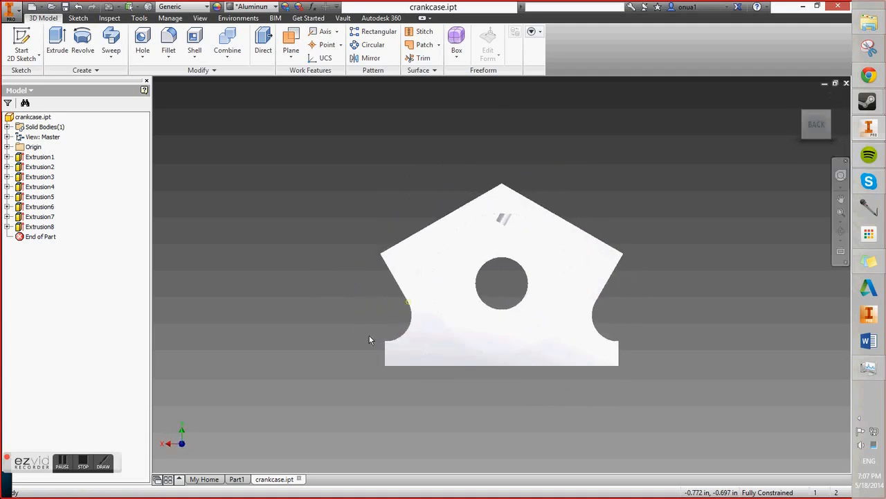
- In Part1, draw a horizontal line about 0.37 in leftward from the origin and a vertical line about 0.05 in up from its end
click(235, 480)
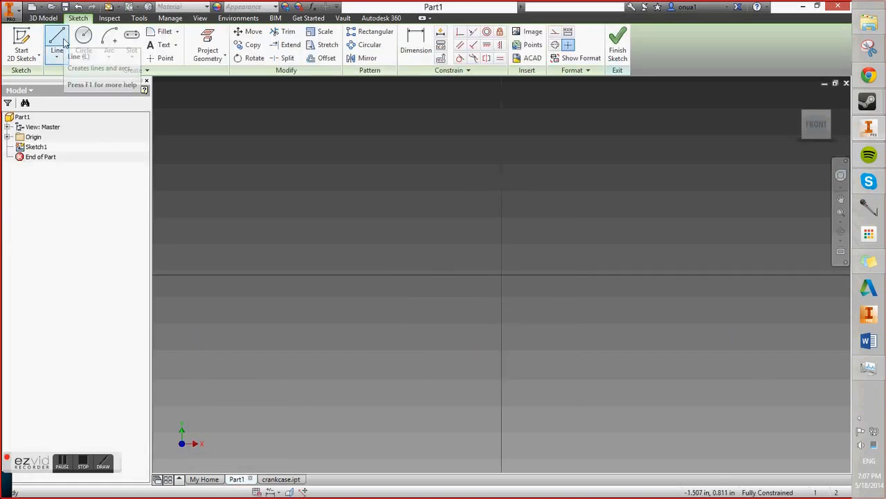
click(64, 42)
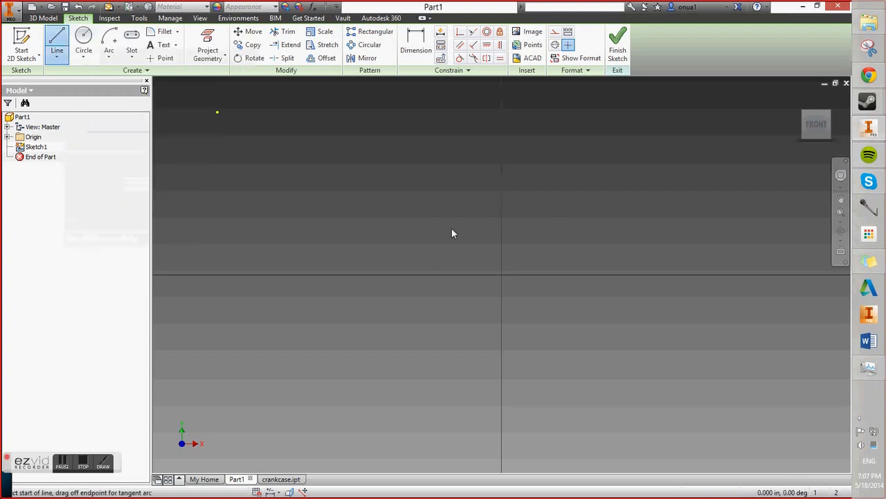
click(502, 274)
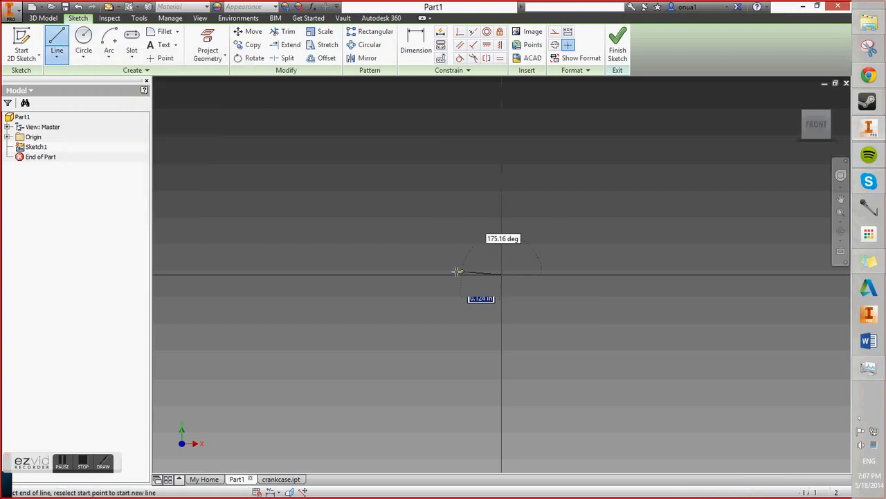
click(396, 277)
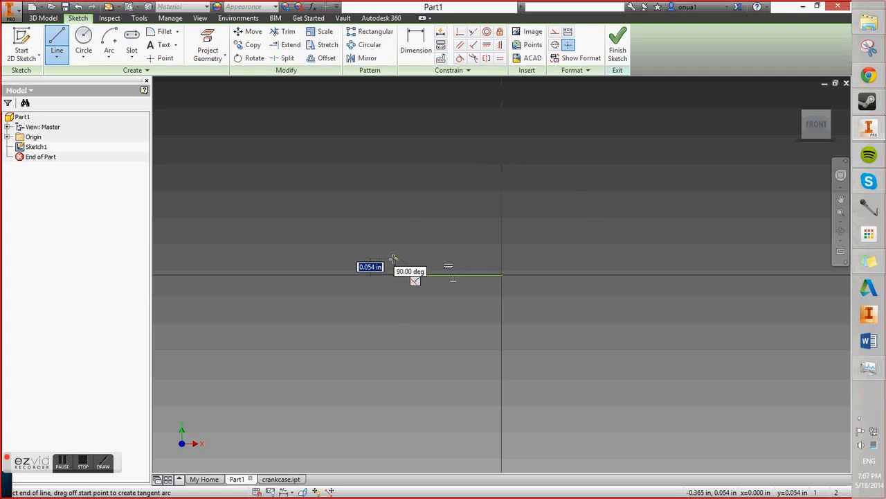
right_click(392, 259)
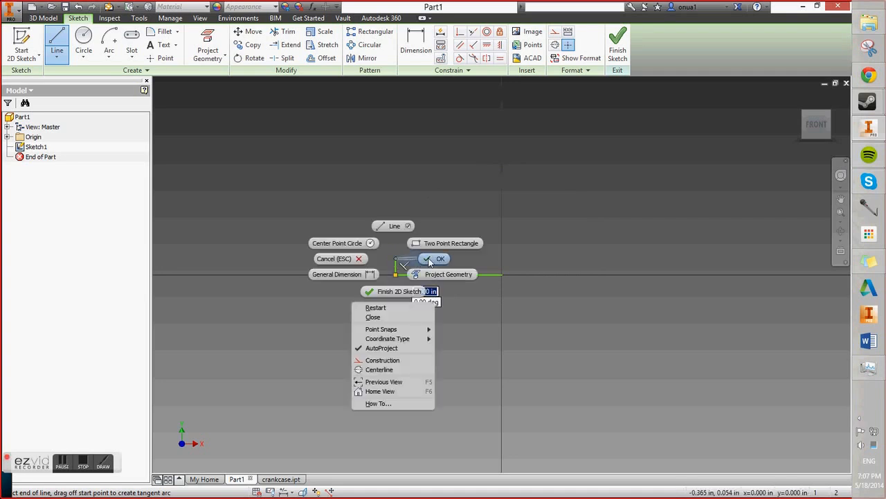
click(429, 261)
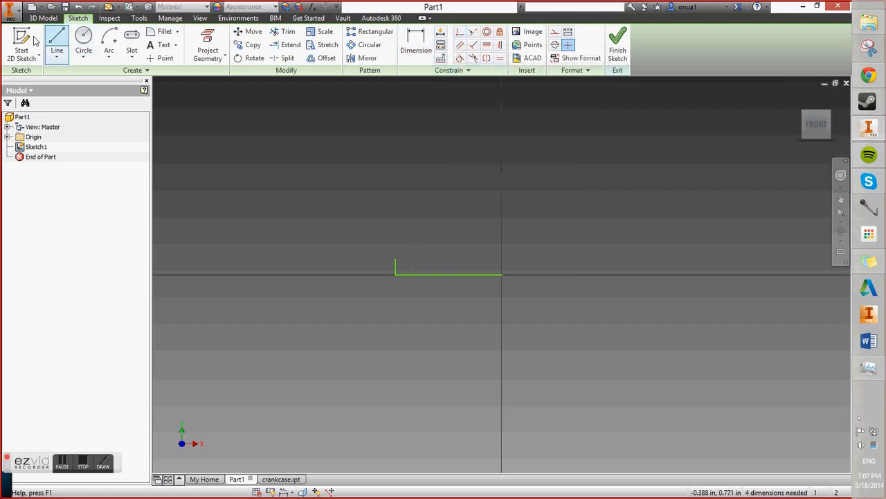
- Draw a vertical centerline about 0.13 in upward from the origin
click(58, 39)
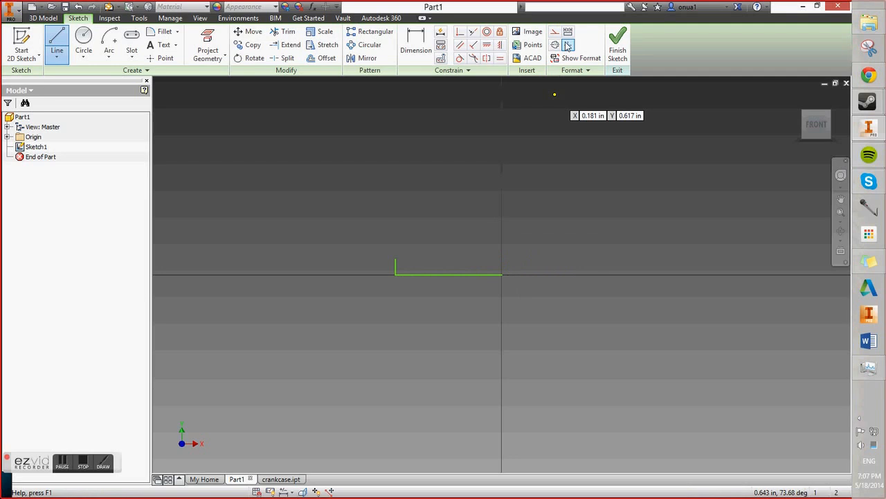
click(502, 273)
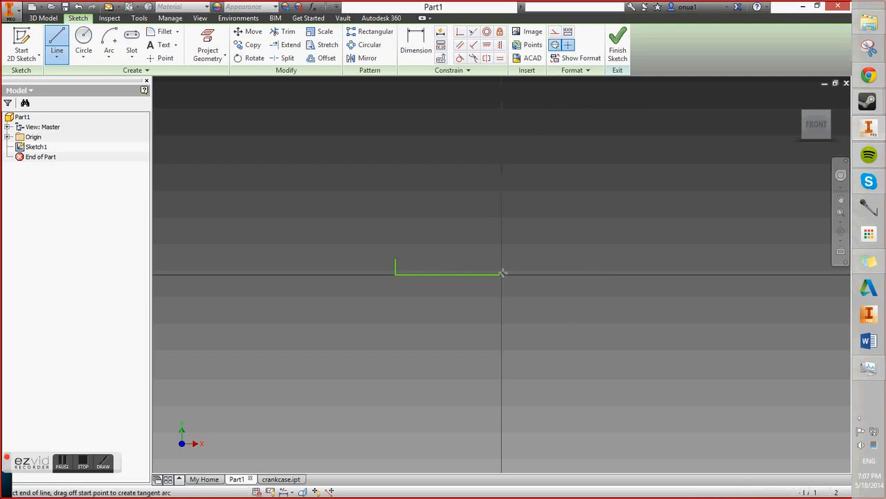
right_click(516, 238)
click(554, 237)
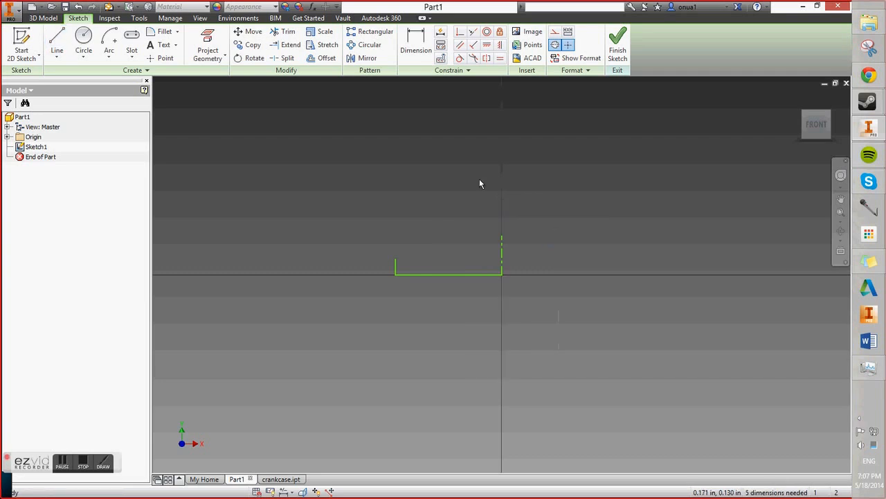
- Dimension the base line's left end against the vertical centerline as a diameter of 0.831 in
click(415, 43)
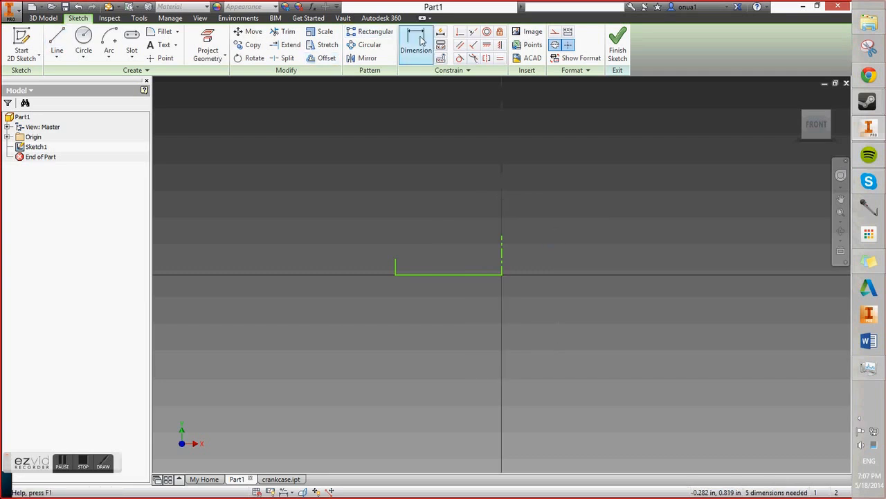
click(396, 275)
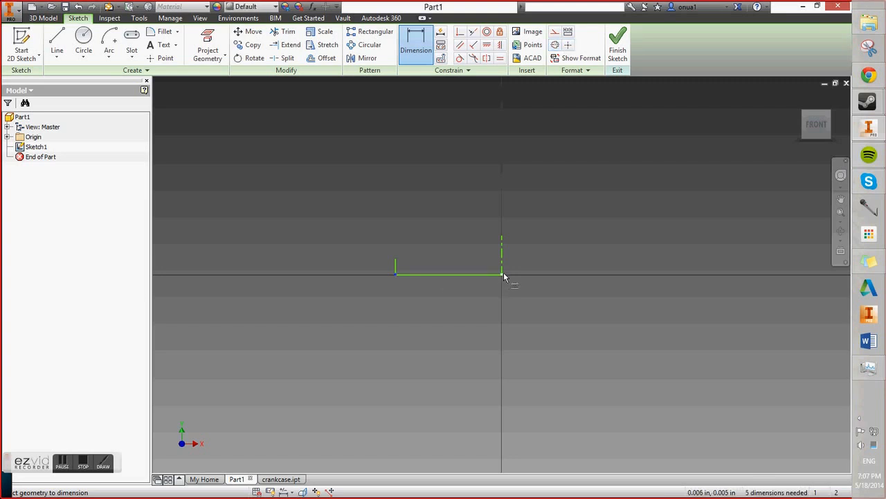
click(501, 260)
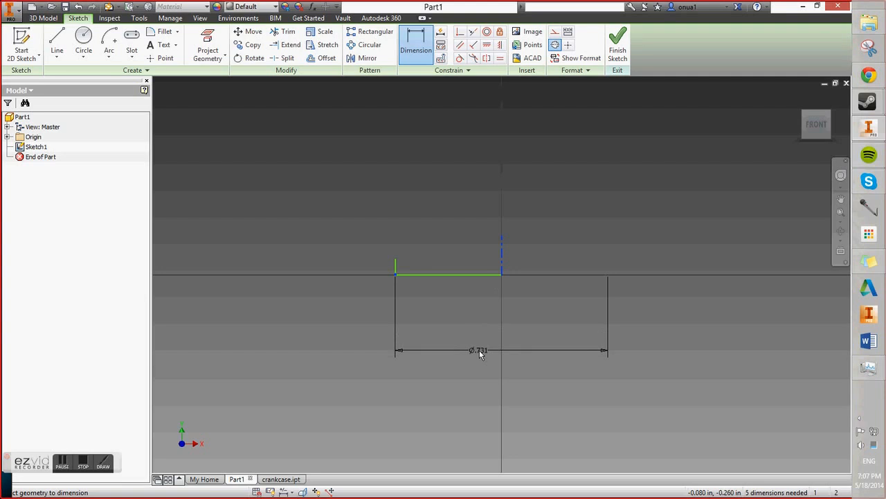
click(479, 349)
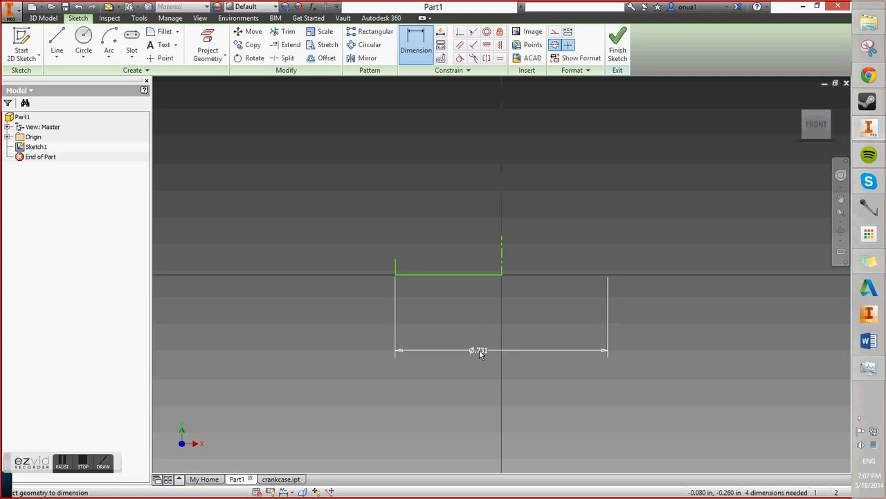
click(480, 351)
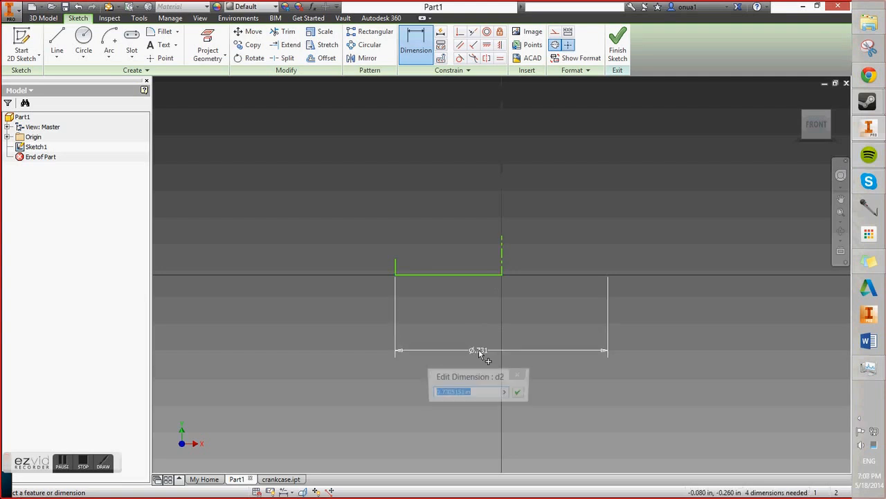
drag(479, 393, 395, 396)
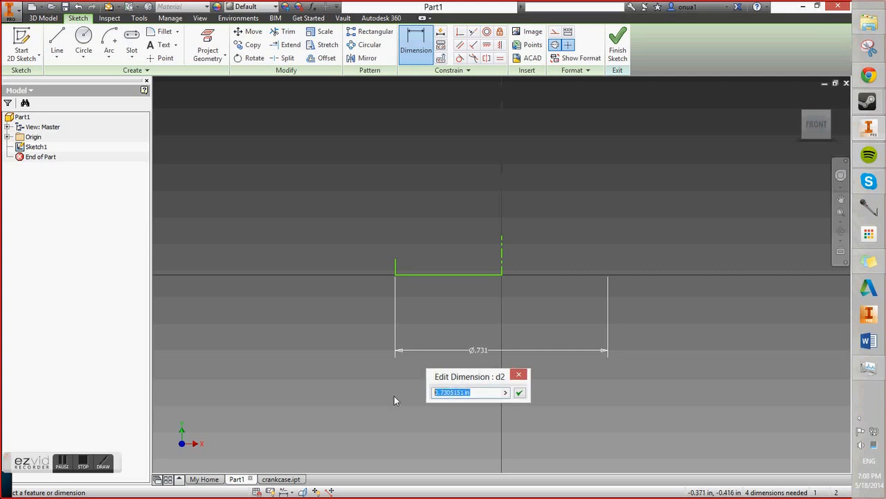
text(.831)
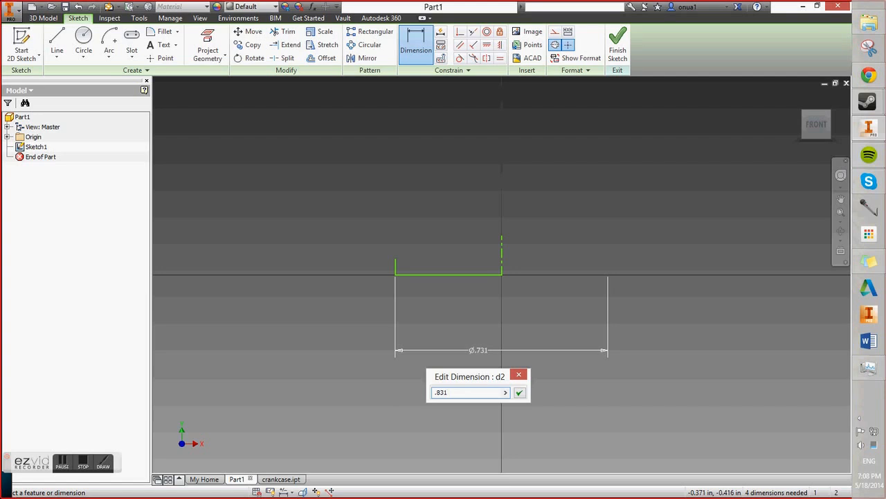
key(Return)
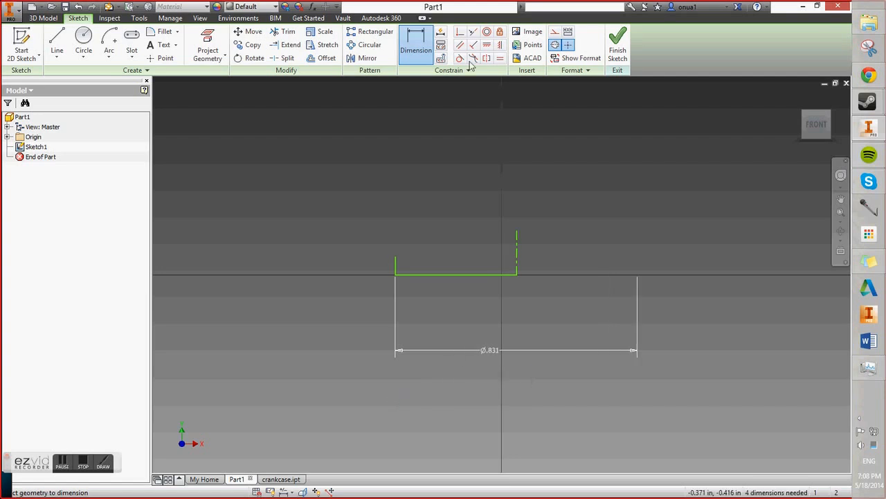
click(461, 33)
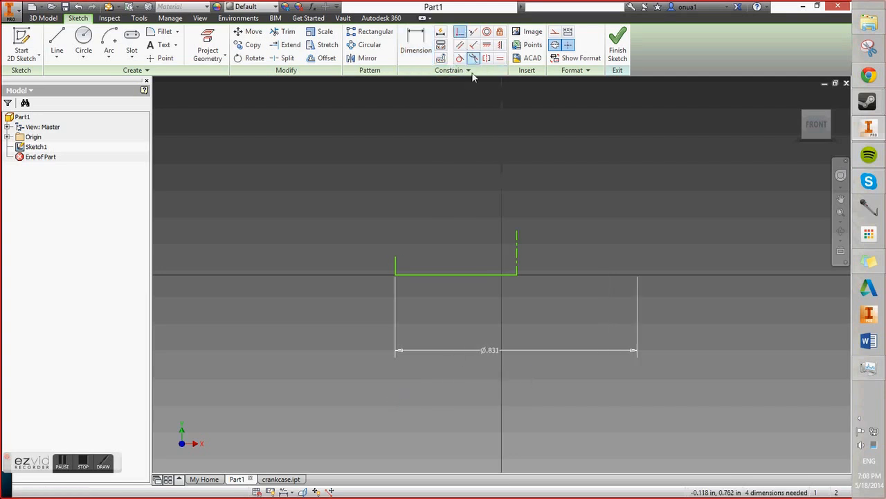
click(517, 277)
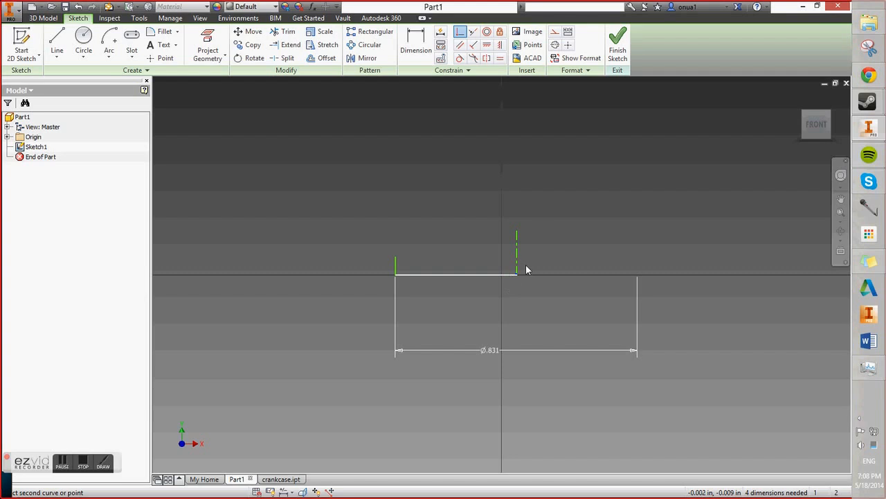
click(532, 218)
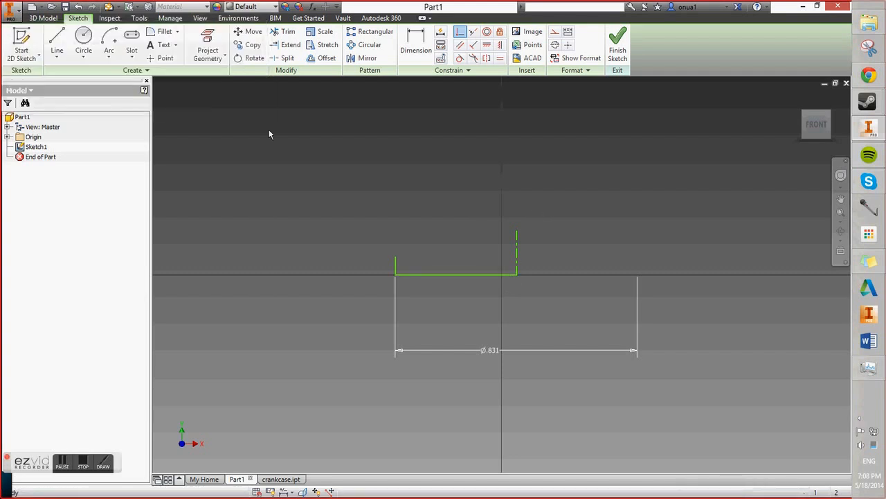
- Move the corner shared by the base line and centerline onto the origin and lock it with a Fix constraint
drag(518, 276, 503, 275)
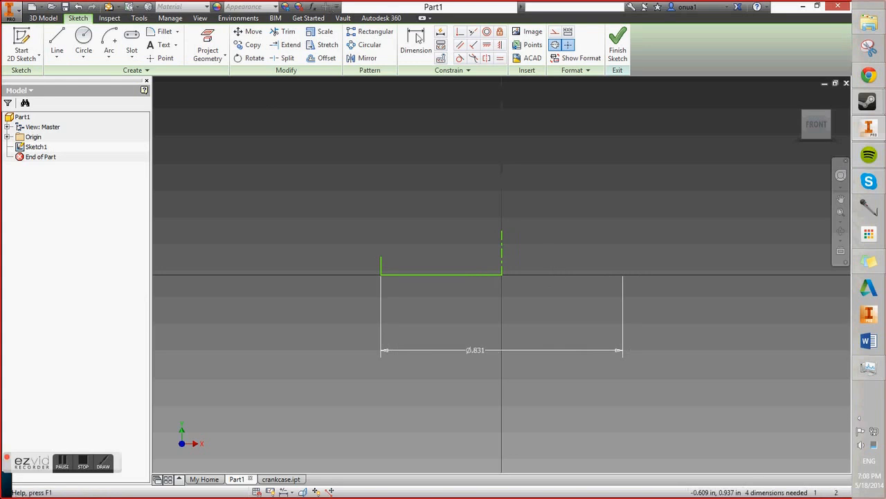
click(500, 31)
click(502, 274)
key(Escape)
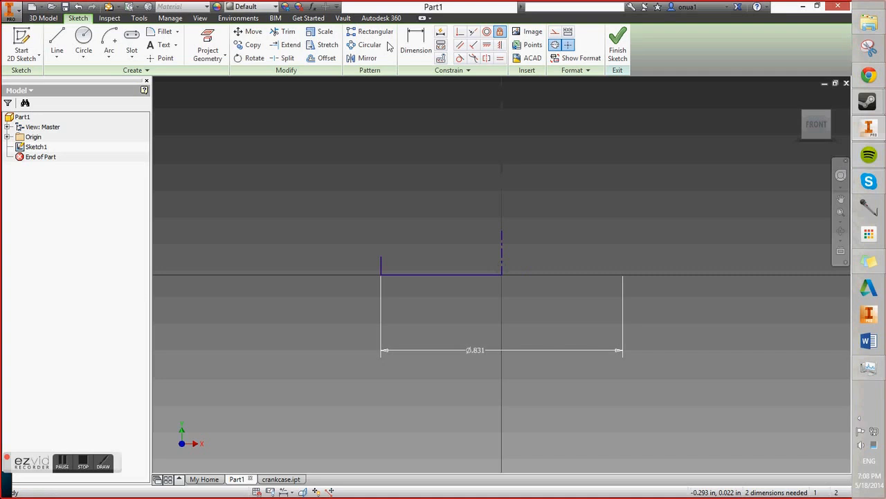
- Dimension the short vertical line at the base's left end to 0.09 in
click(415, 40)
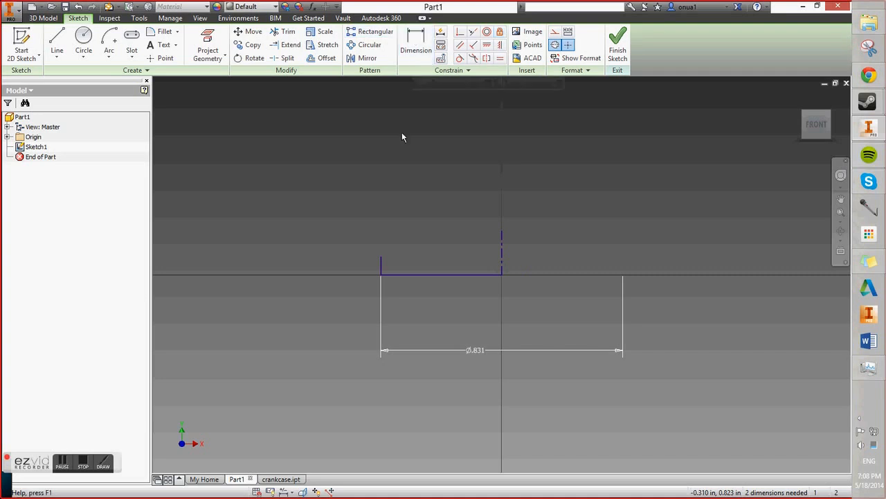
click(382, 270)
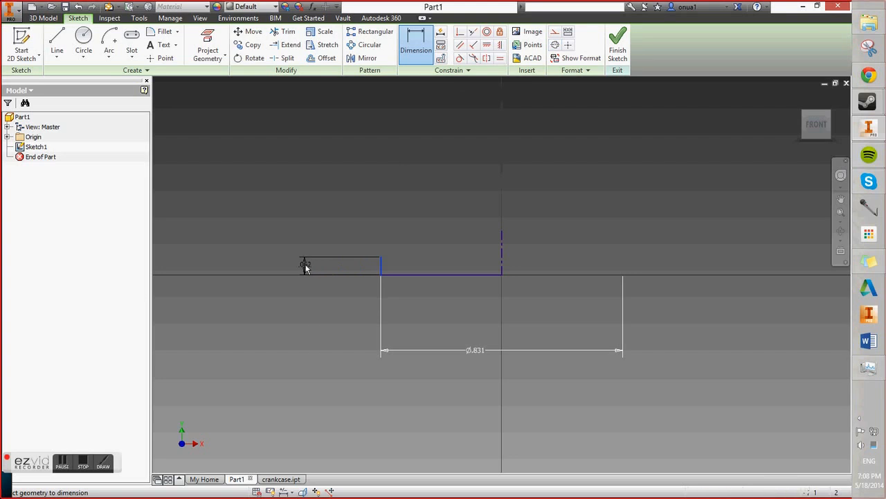
click(303, 265)
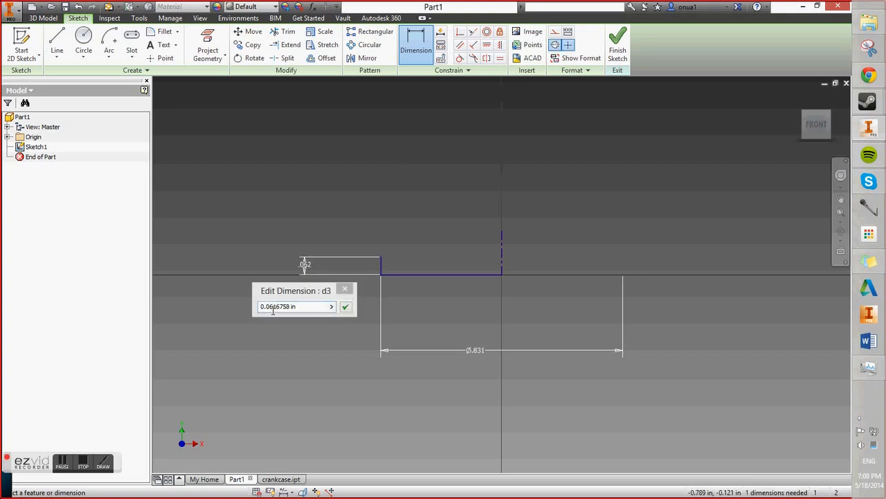
drag(269, 306, 291, 306)
text(9)
key(Return)
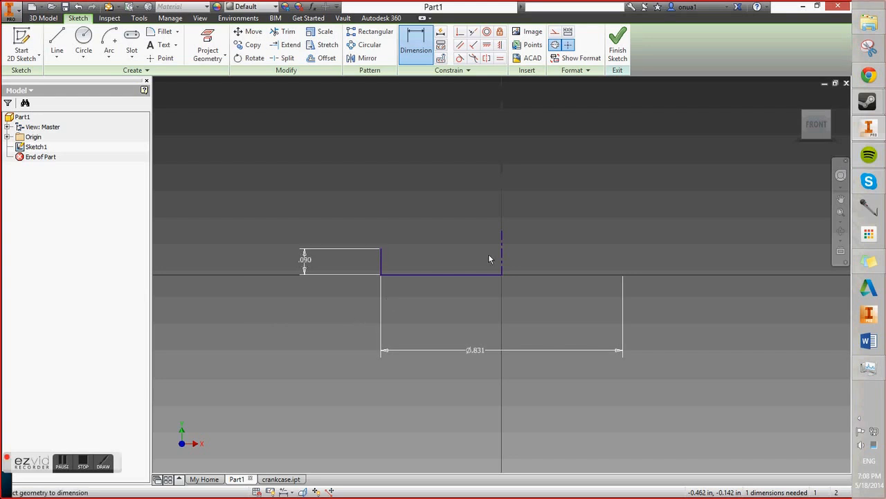
- Draw a three-point arc from the short vertical line's upper end, running upward and bulging to the right
click(109, 59)
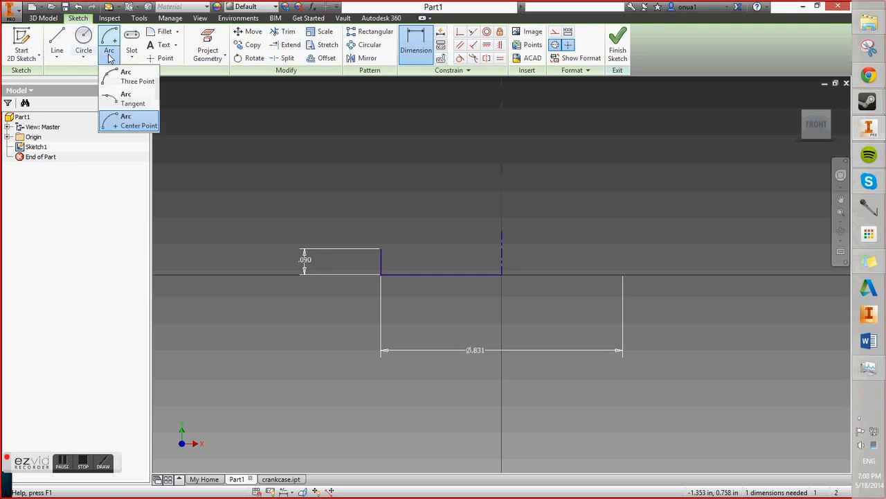
click(130, 81)
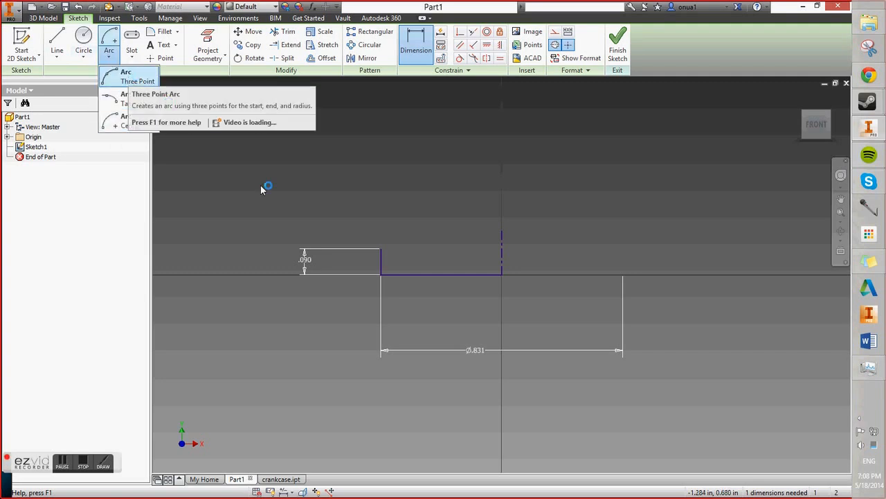
click(380, 248)
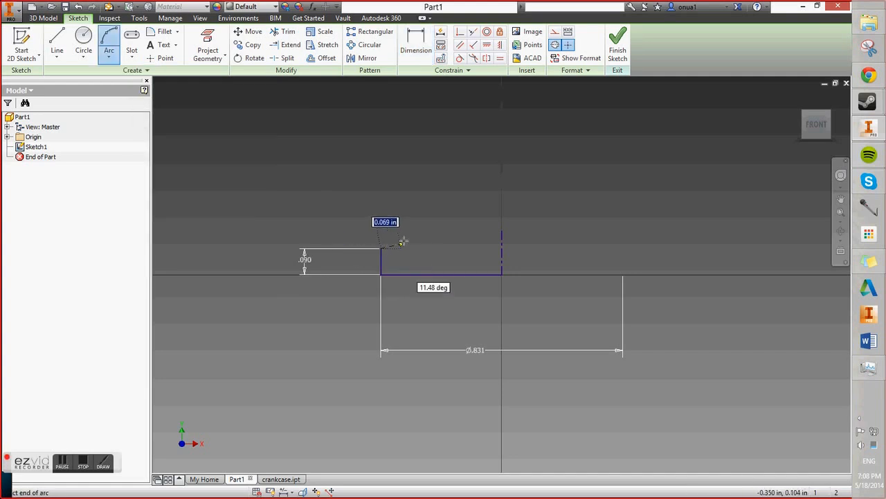
click(390, 205)
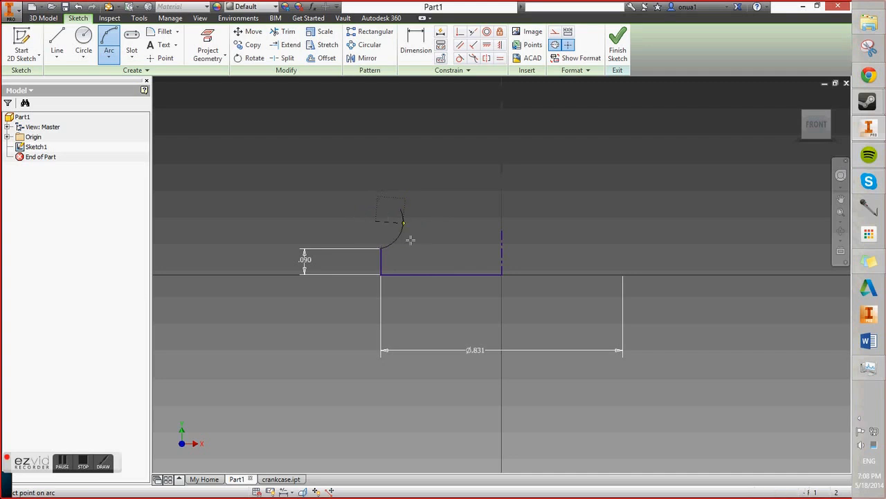
click(408, 229)
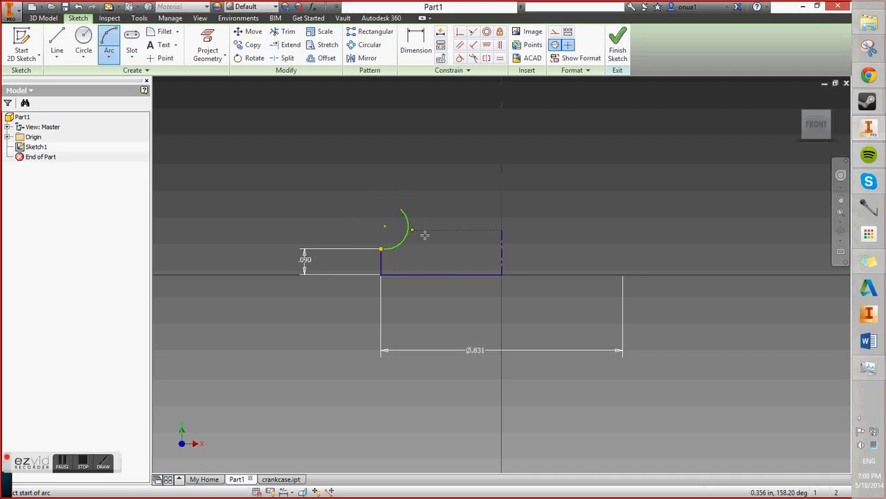
- Draw two connected lines in centerline style from the arc's upper end, one about 0.17 in up-left and the other up-right
click(58, 52)
click(74, 76)
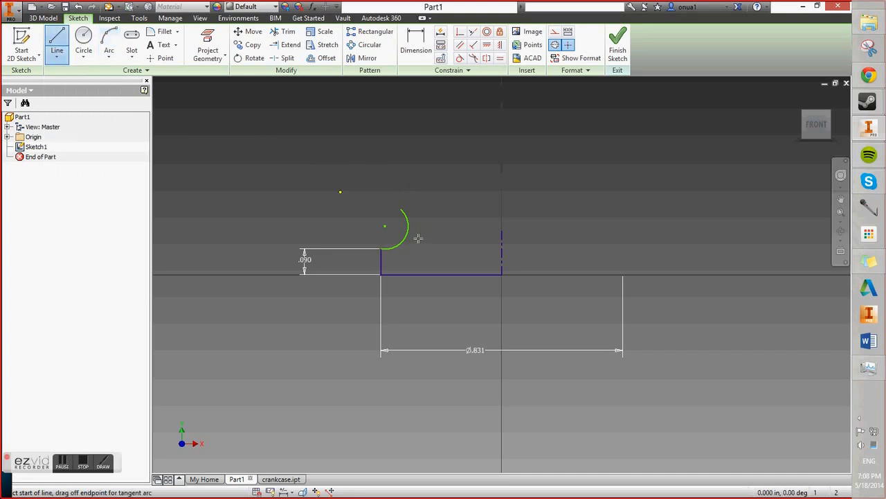
click(400, 209)
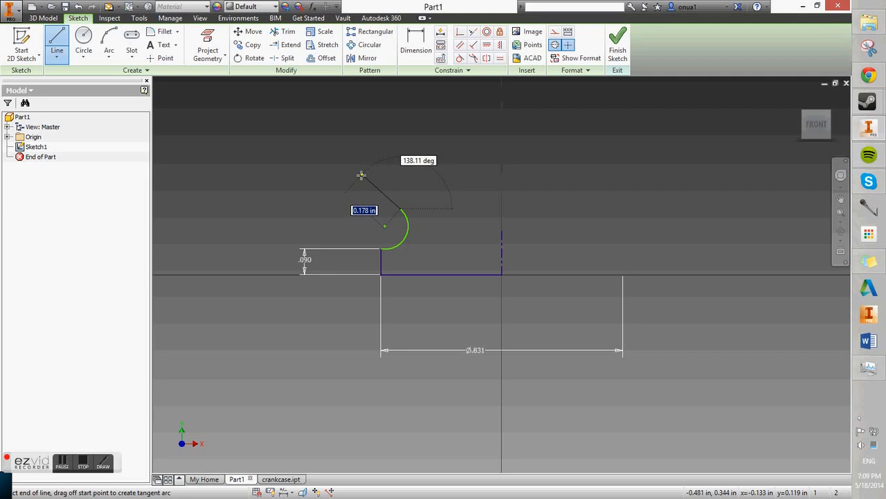
click(367, 174)
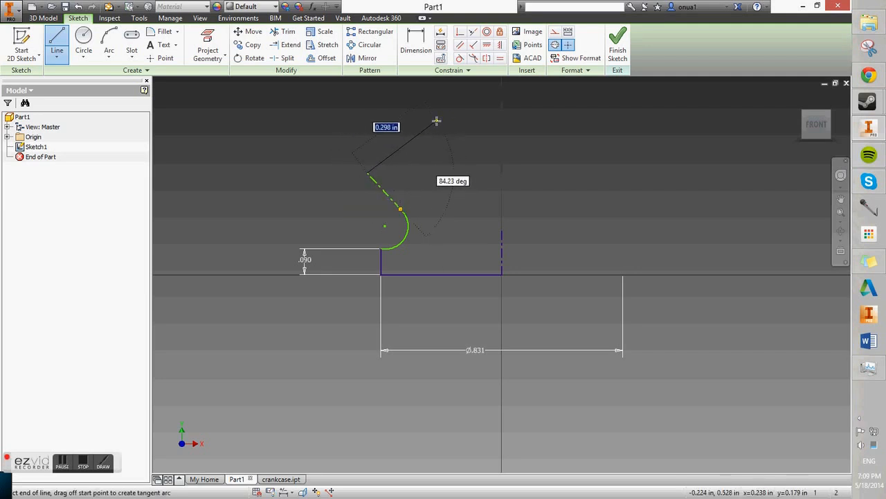
right_click(408, 127)
click(446, 127)
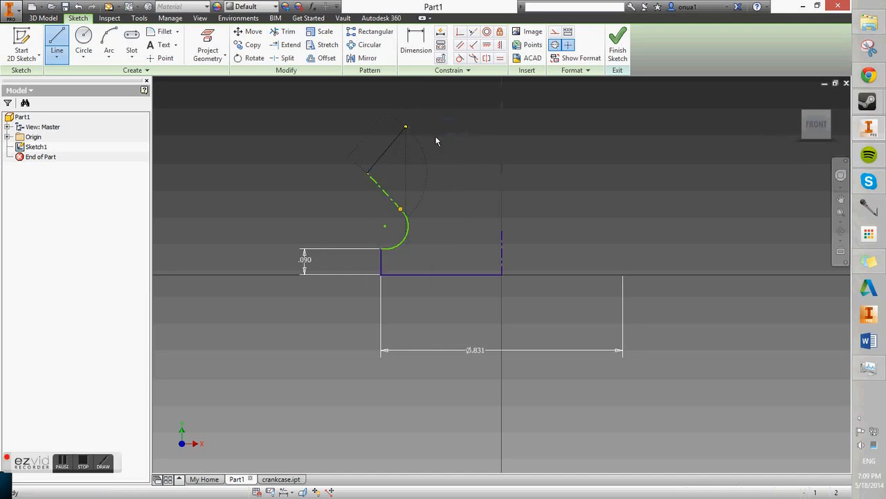
- Convert the sloped line running up-left from the arc's upper end from centerline style to a normal line
click(390, 201)
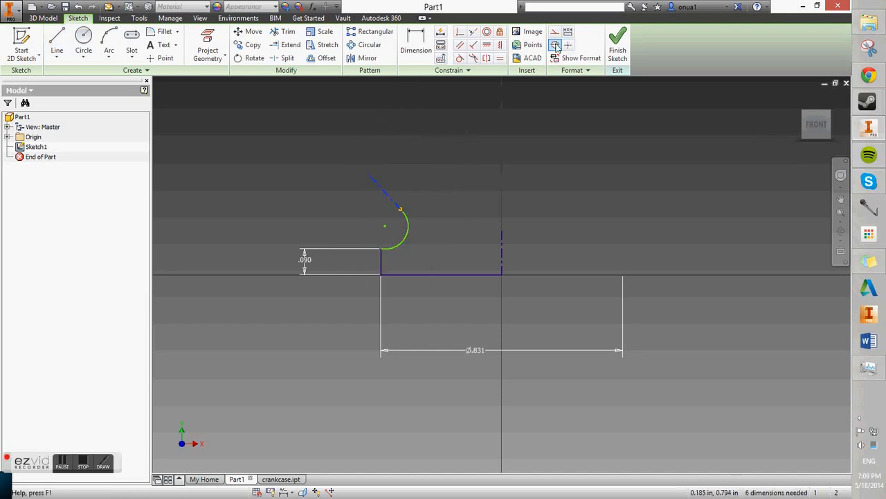
click(556, 45)
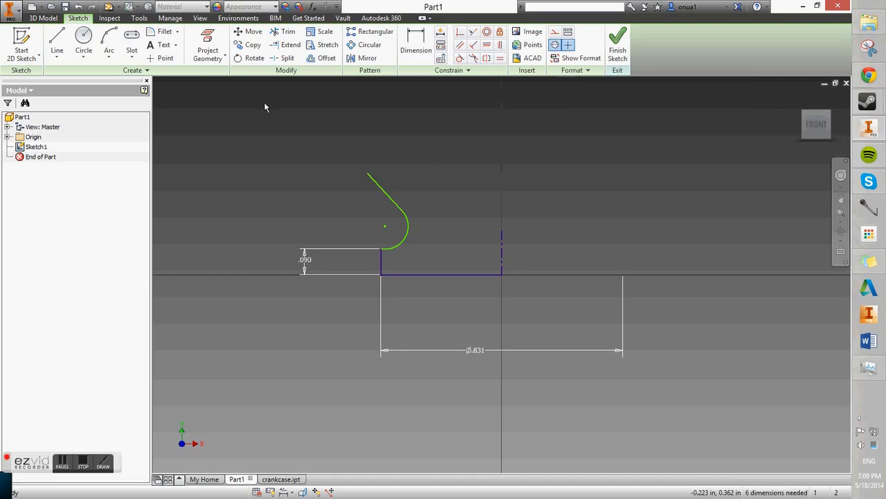
- Draw a line from the sloped line's upper end up-right to the vertical axis, convert it to a normal line, and turn centerline style off
click(57, 40)
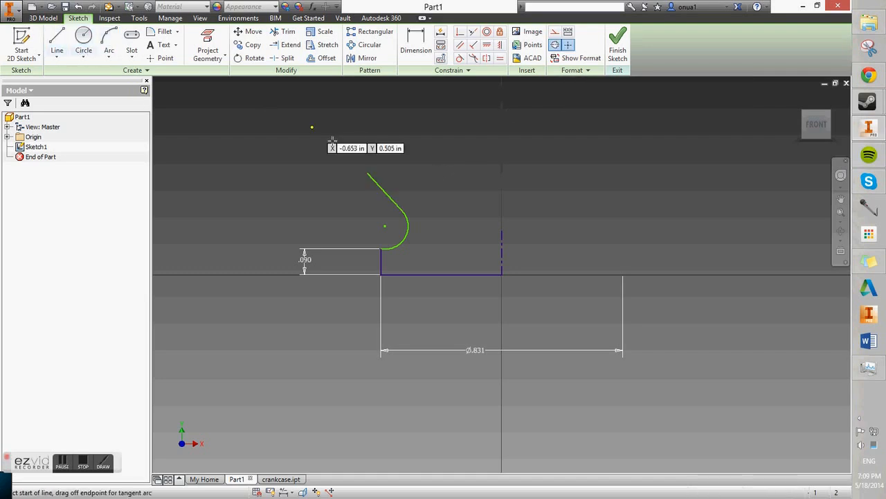
click(371, 171)
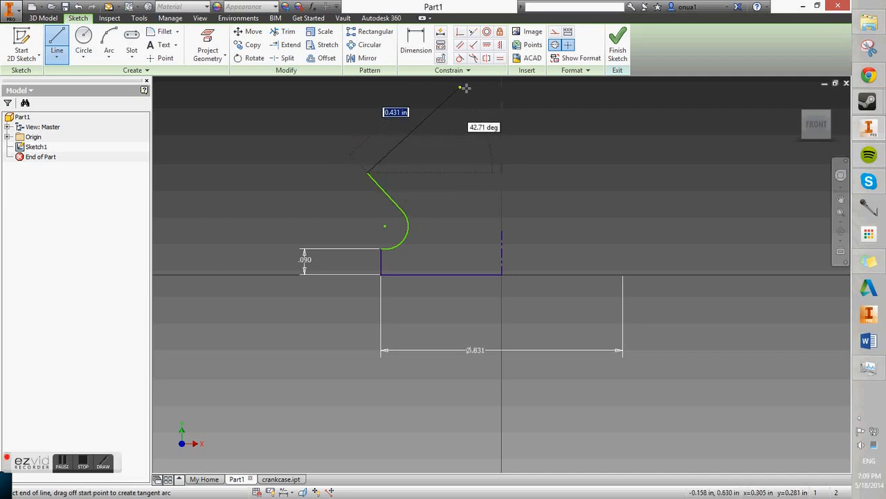
click(501, 109)
right_click(526, 131)
click(503, 123)
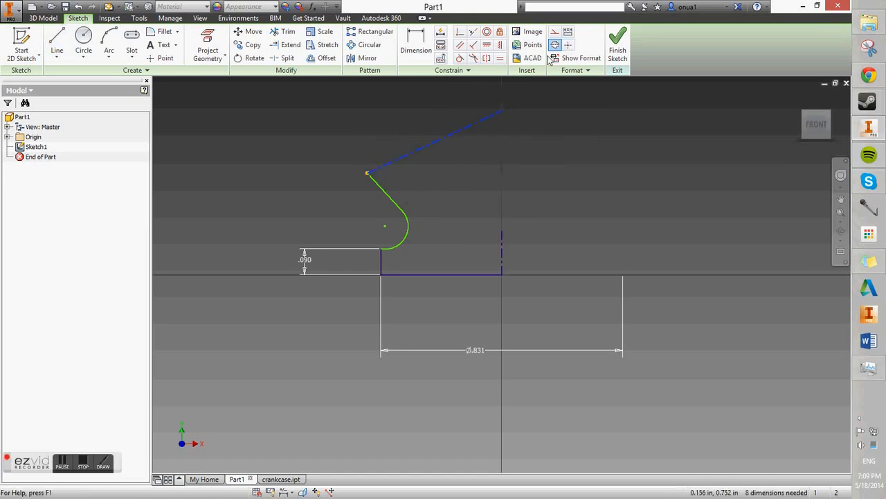
click(548, 132)
key(l)
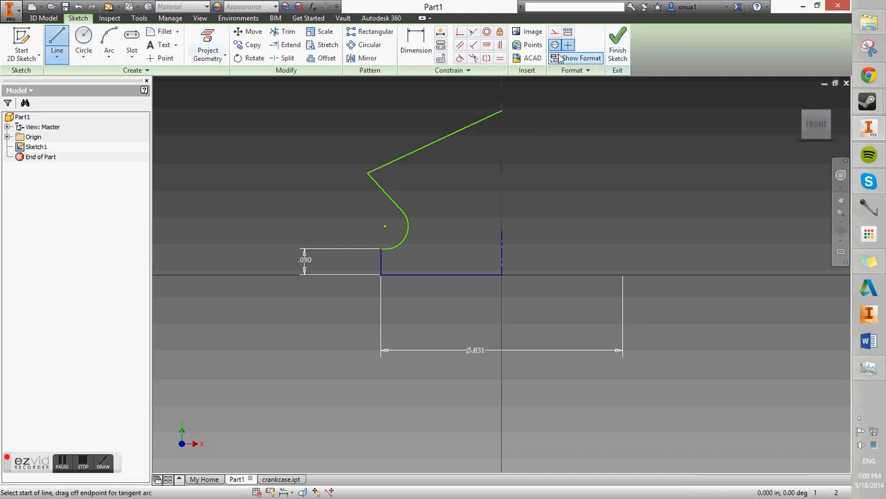
right_click(542, 162)
click(576, 159)
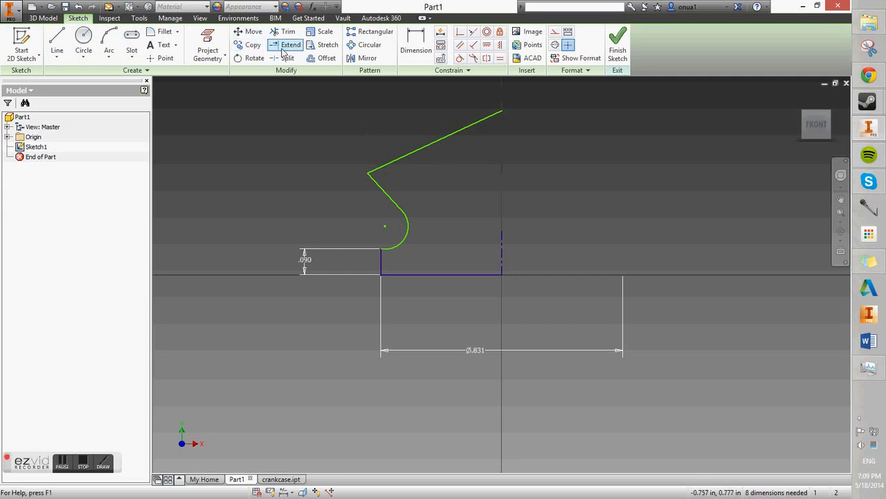
- Apply a Tangent constraint between the lower sloped line and the arc
click(460, 58)
click(394, 205)
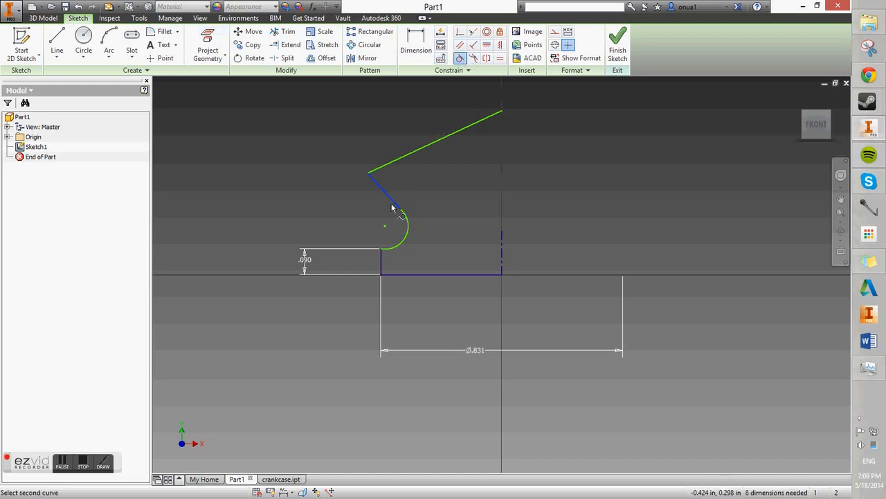
click(409, 232)
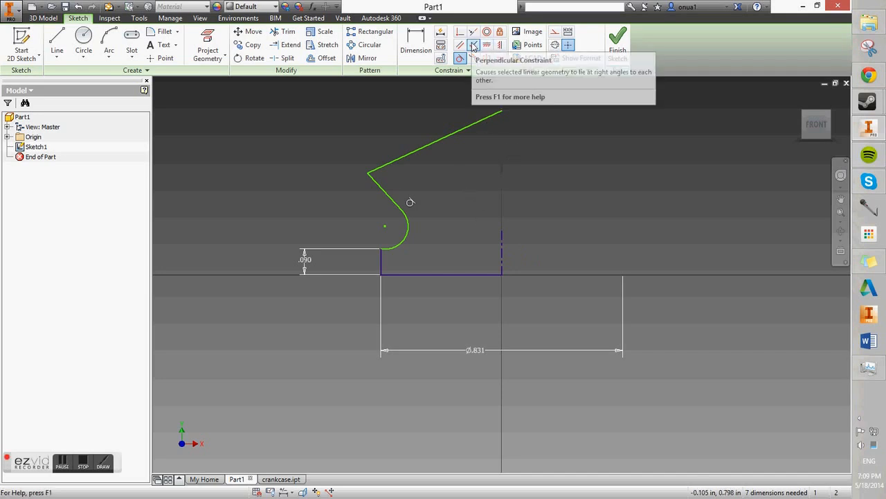
- Dimension the height from the base line to the top end of the upper sloped line as 0.65 in
click(416, 46)
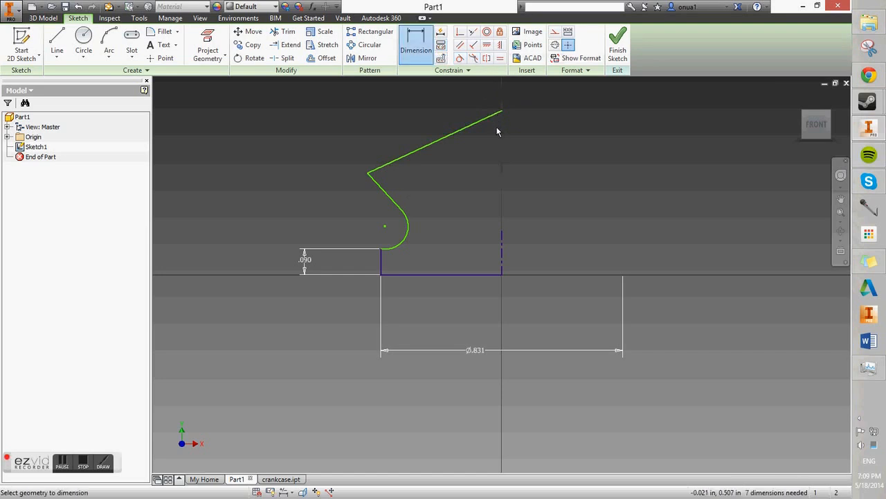
click(501, 111)
click(534, 273)
click(544, 227)
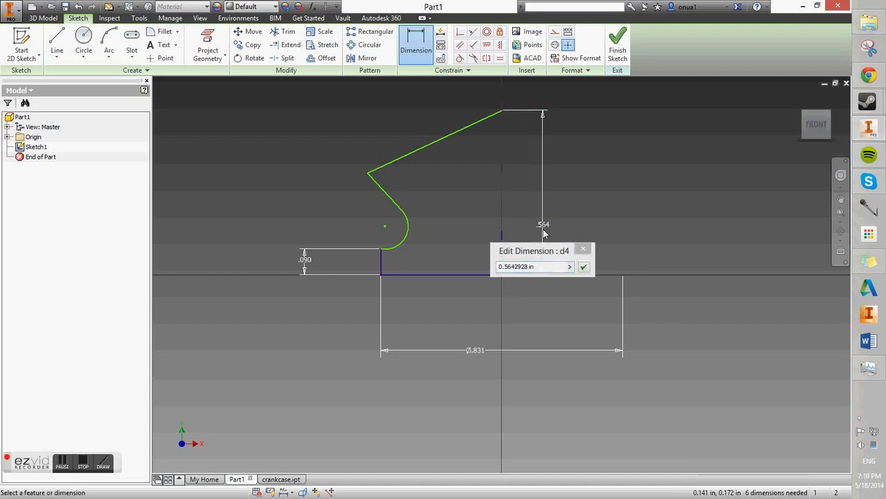
text(.65)
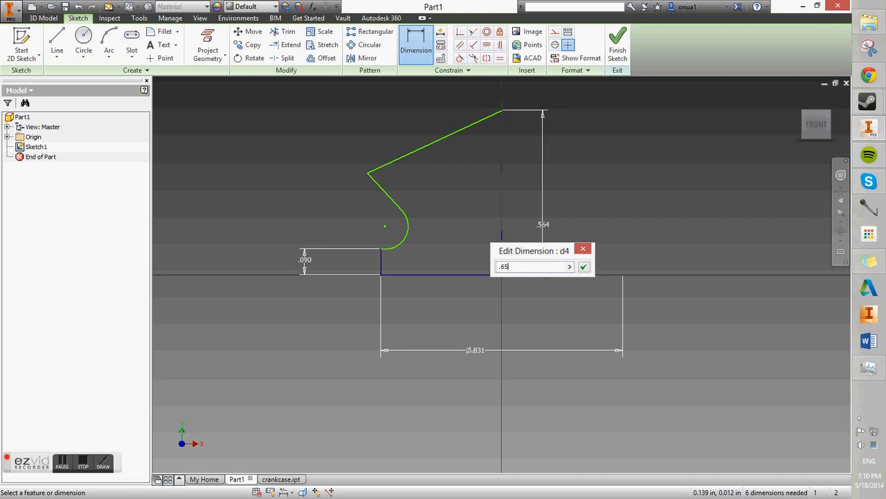
click(583, 265)
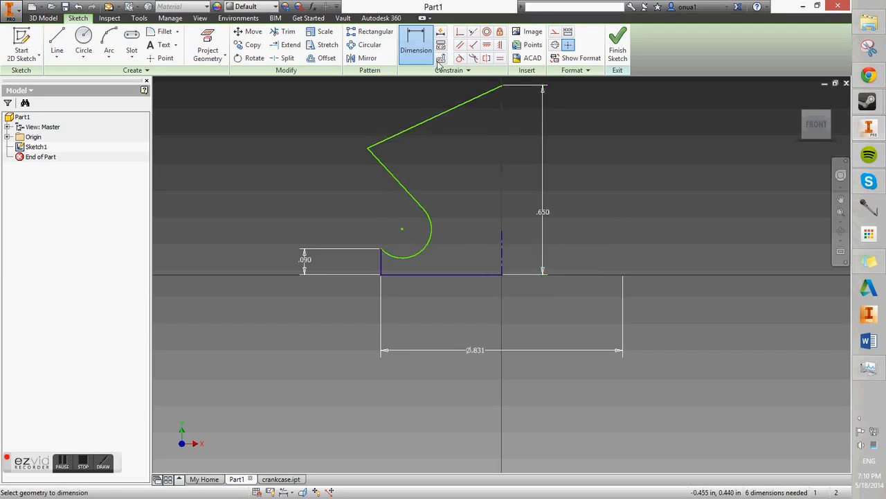
key(Escape)
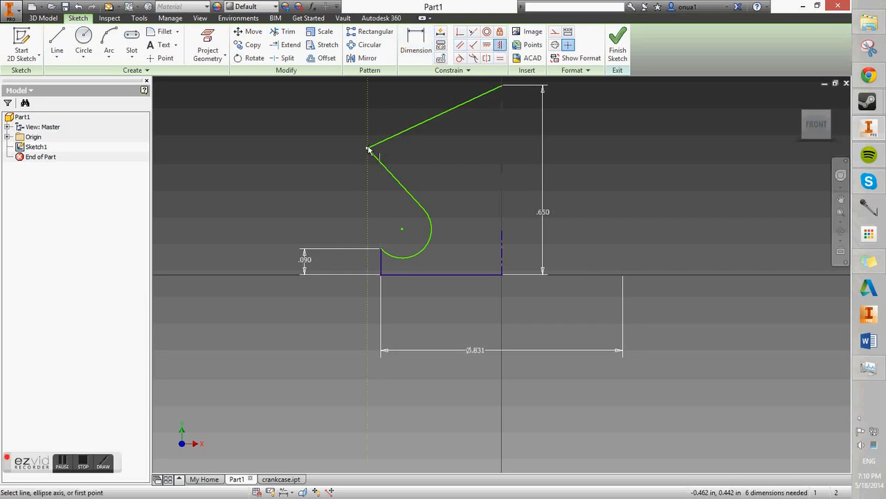
- Dimension the horizontal distance from the arc's center to the origin as 0.392 in
click(415, 43)
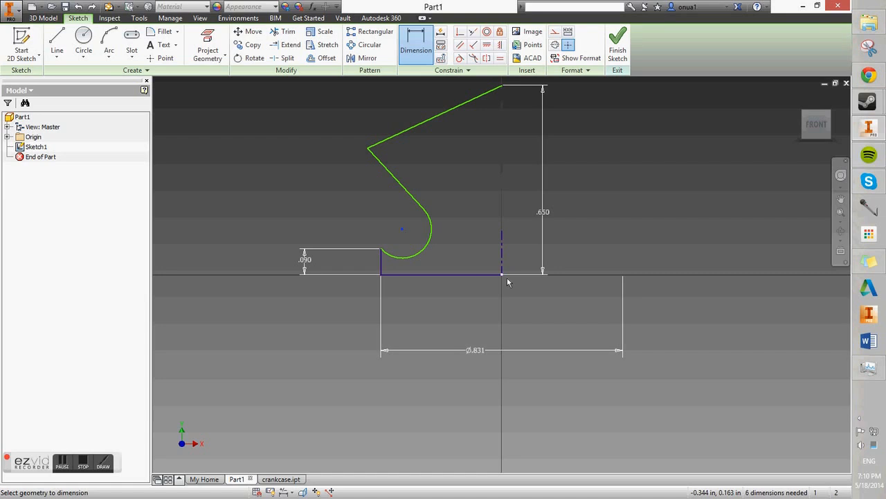
click(504, 280)
click(402, 228)
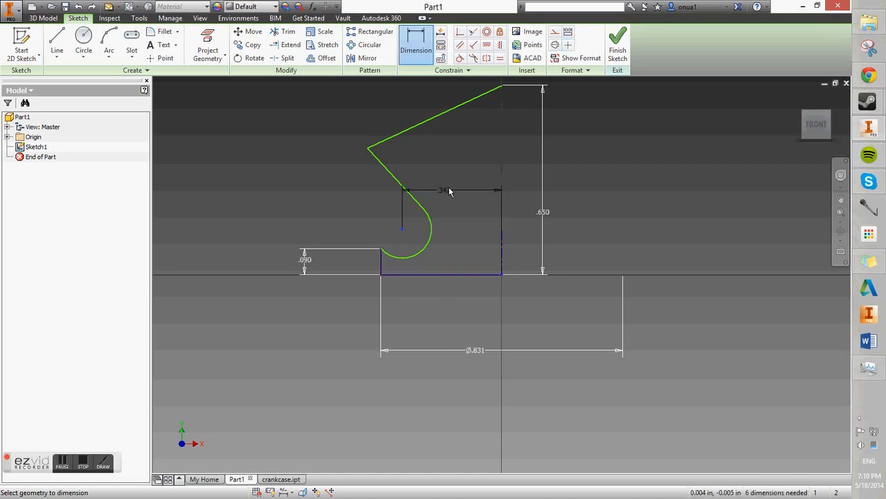
click(445, 197)
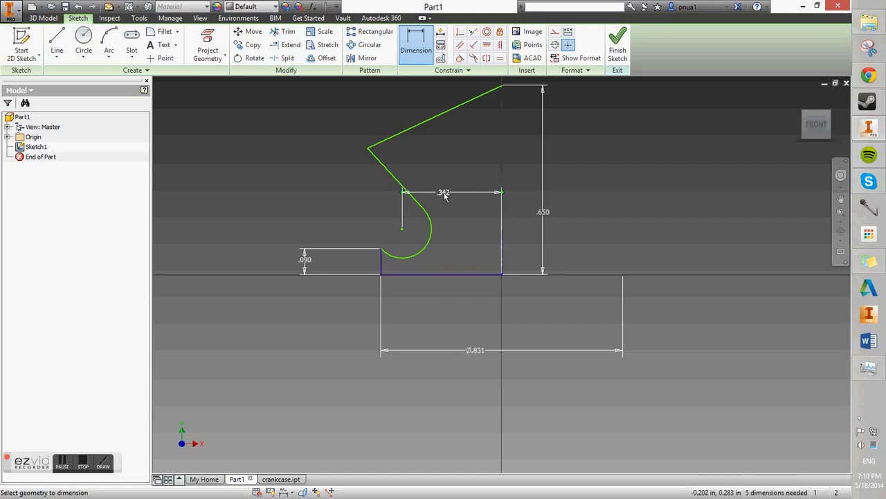
click(445, 197)
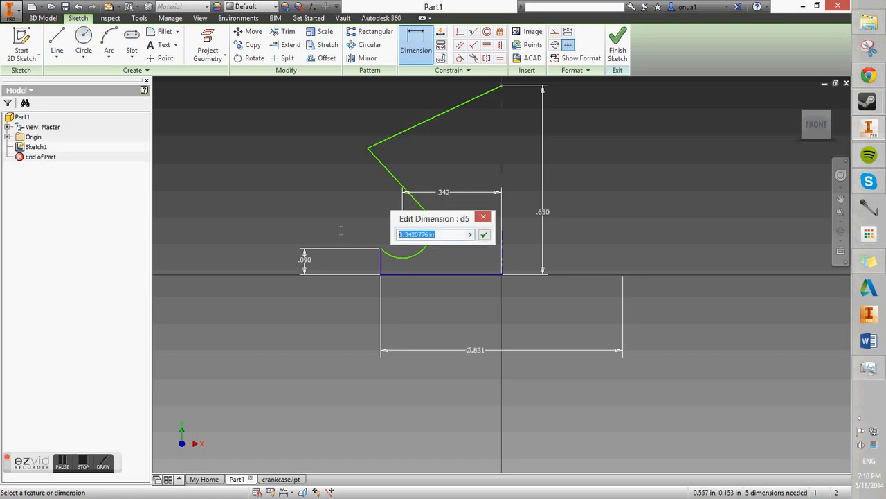
text(.92)
key(Return)
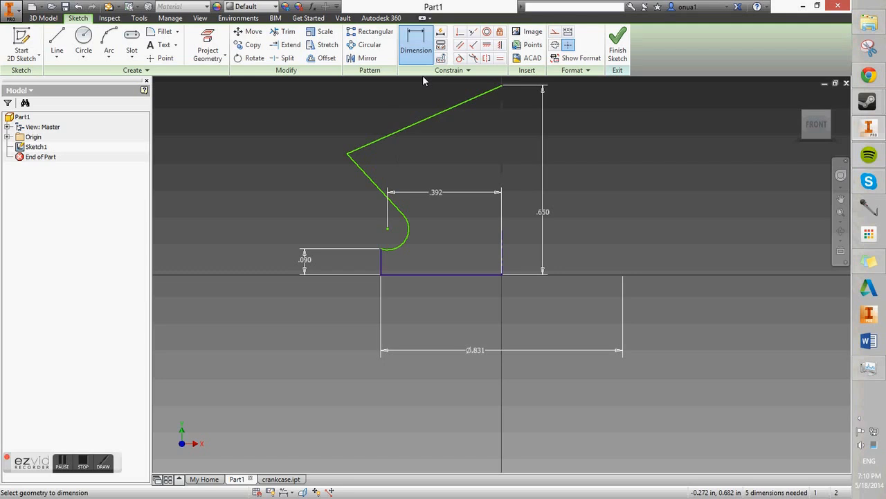
- Draw a horizontal construction line about 0.32 in long, running left from the top end of the upper sloped line
middle_drag(468, 134, 462, 246)
click(57, 40)
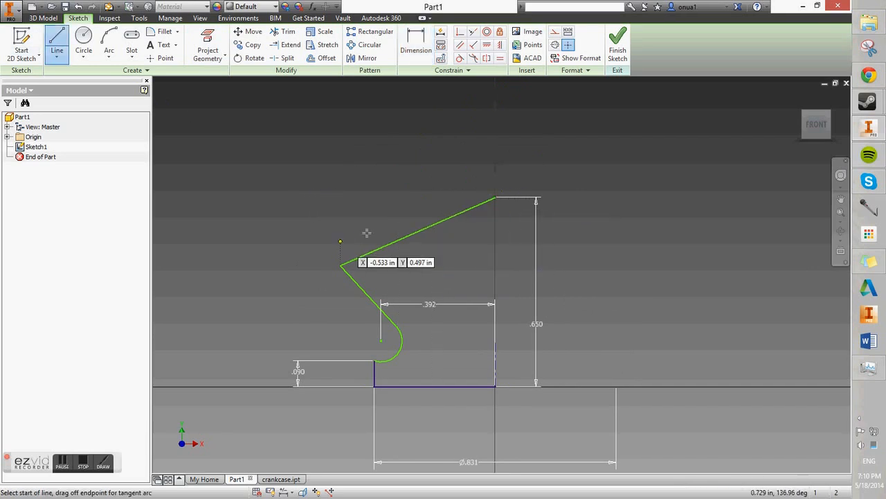
click(555, 32)
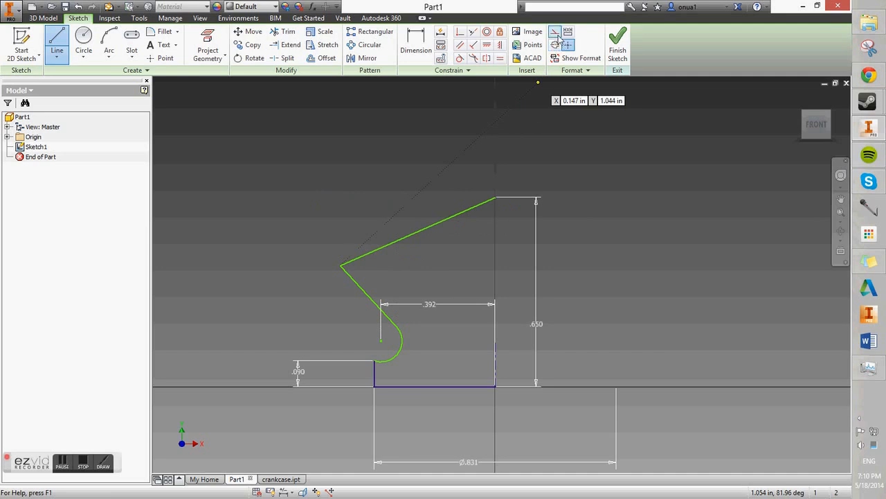
click(495, 198)
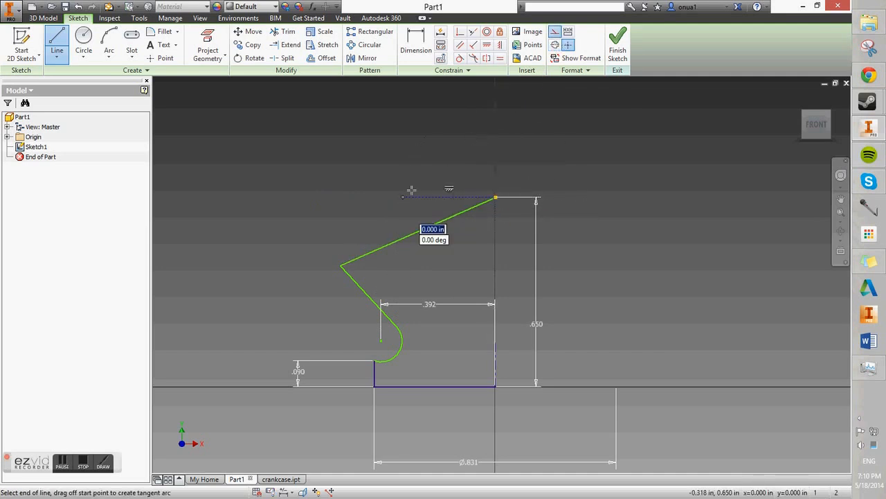
right_click(424, 169)
click(468, 166)
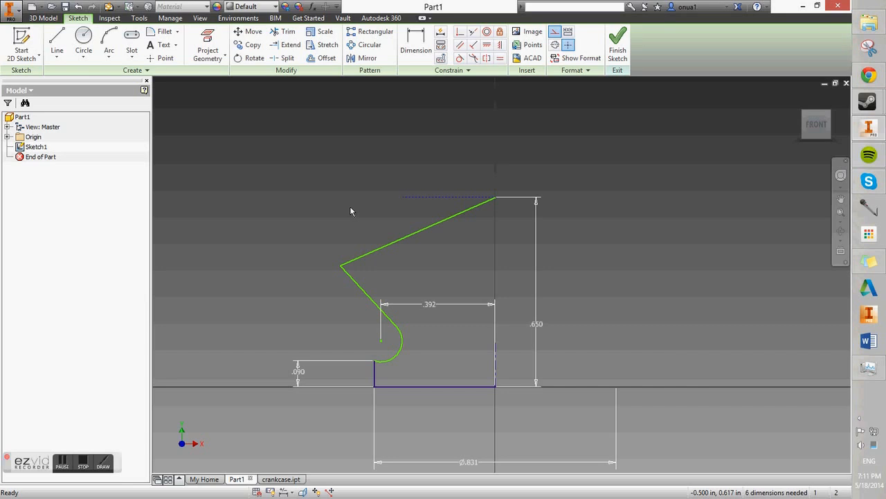
- Dimension the angle between the horizontal construction line and the upper sloped line as 30 degrees
click(414, 43)
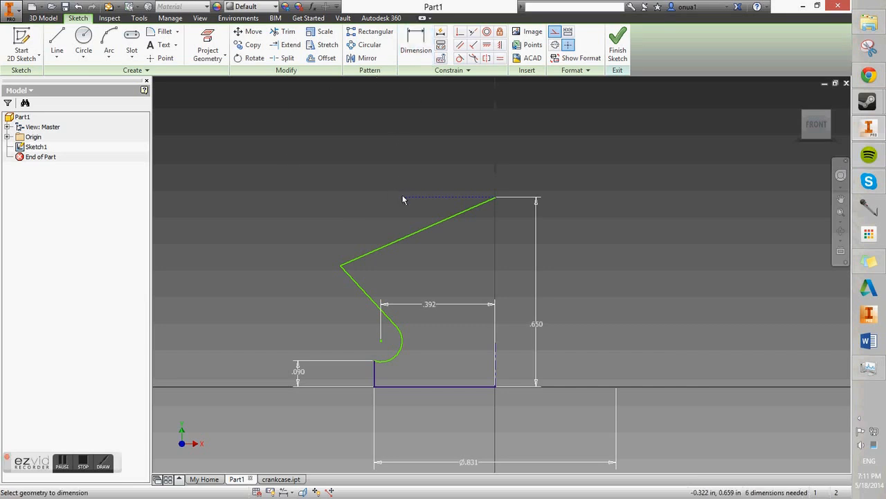
click(485, 199)
click(366, 254)
click(397, 225)
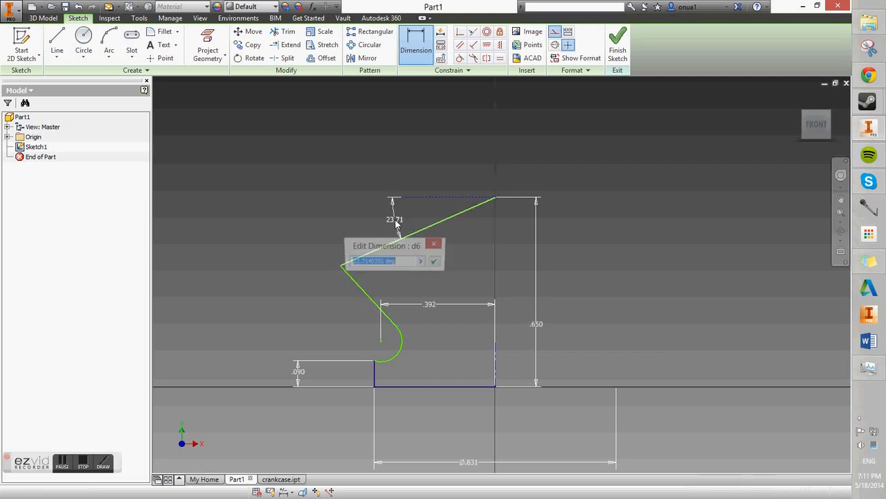
text(30)
key(Return)
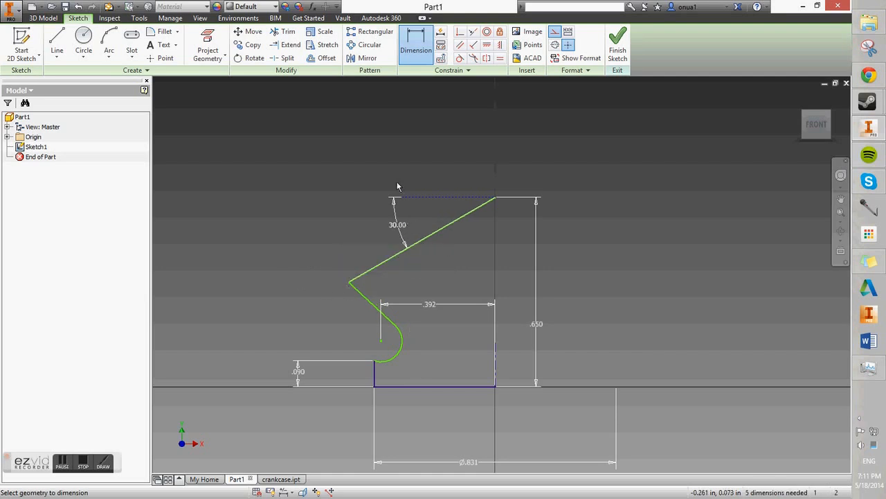
- Try to apply a Perpendicular constraint between the arc and the short vertical line at the base's left end
click(475, 46)
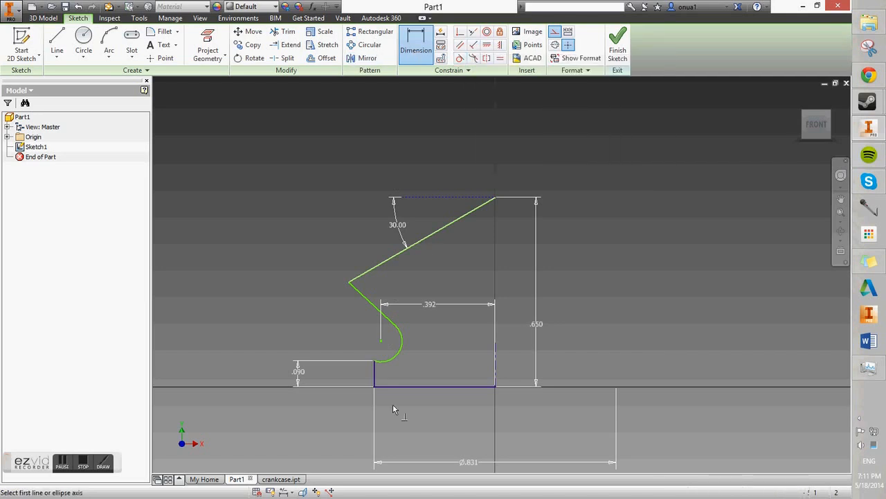
click(391, 356)
click(375, 369)
click(248, 104)
key(Escape)
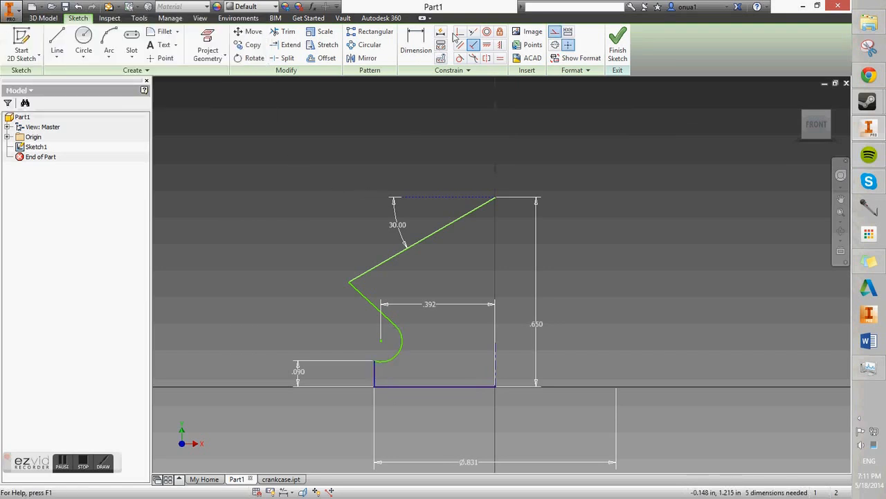
- Align the corner between the two sloped lines with the arc's center using a Vertical constraint
click(473, 44)
click(350, 282)
click(381, 343)
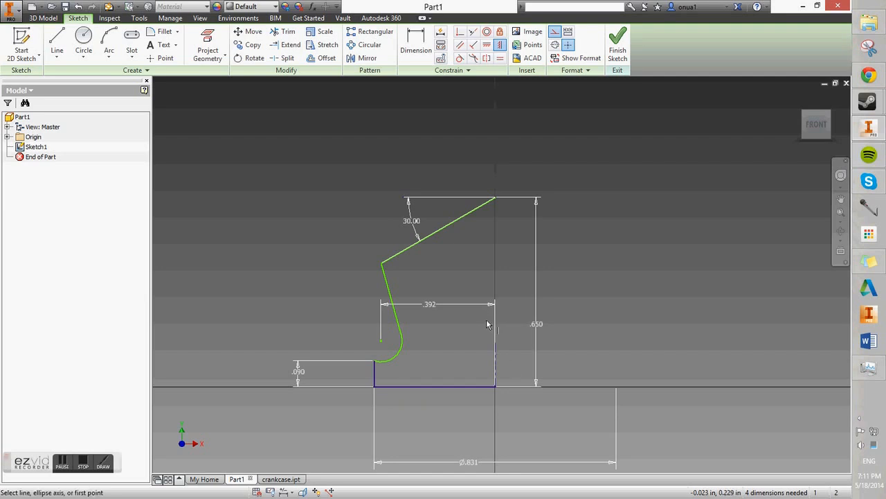
- Dimension the height of the arc's center above the base line as 0.183 in
key(d)
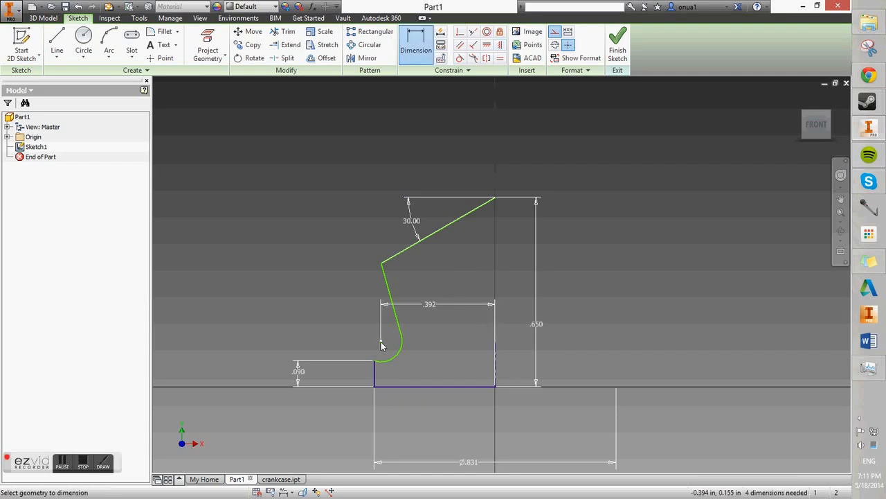
click(376, 391)
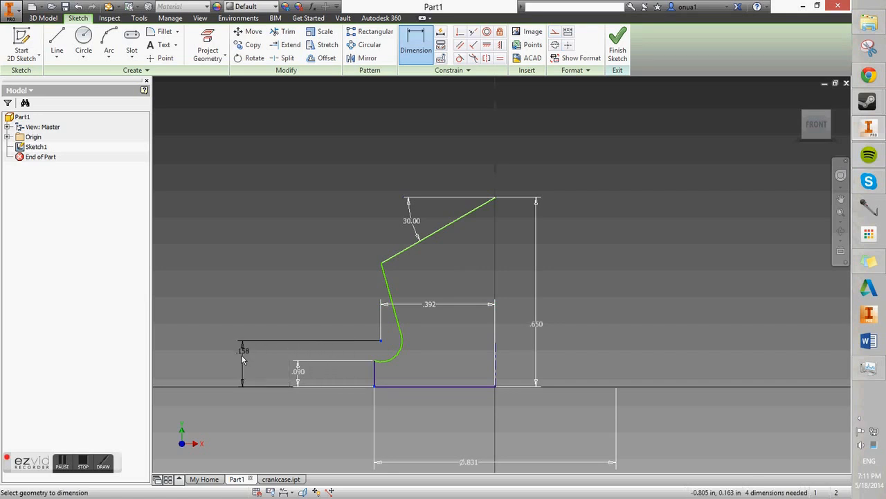
click(240, 368)
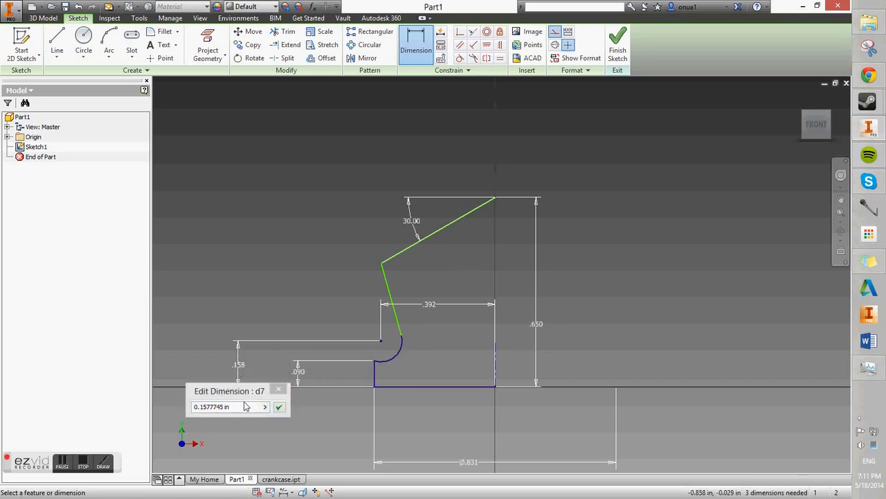
text(.183)
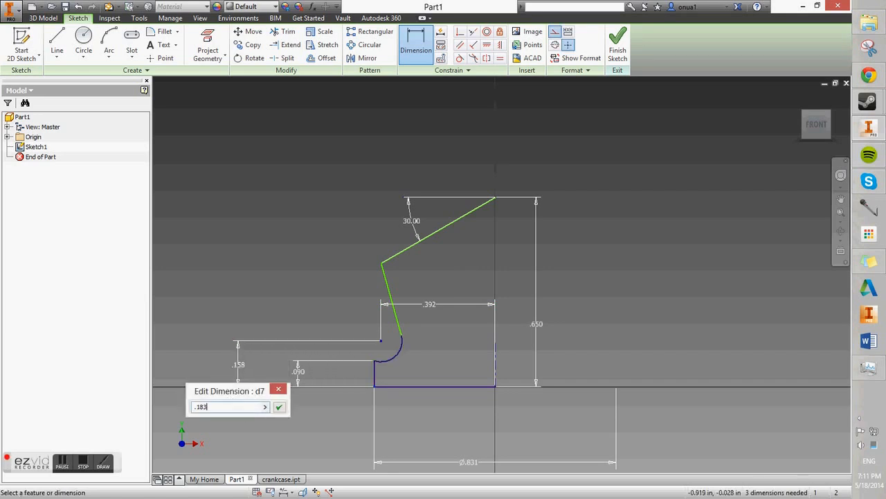
key(Return)
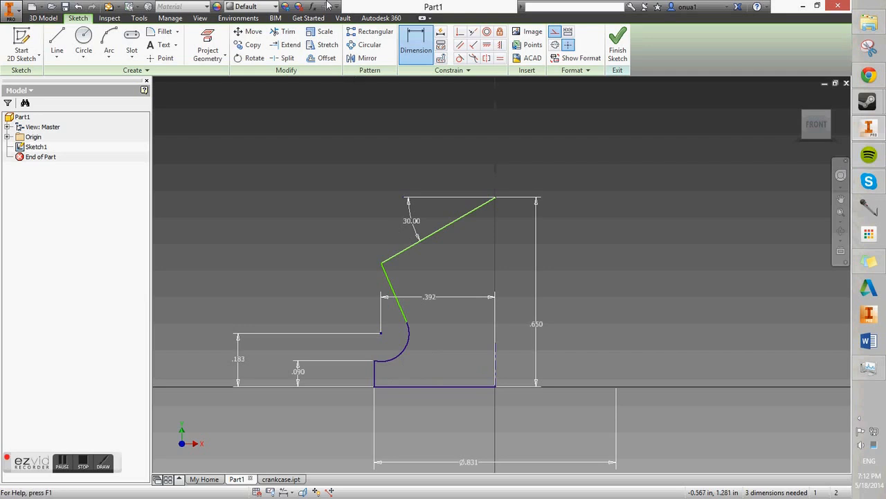
- Draw a horizontal construction line about 0.14 in long from the upper end of the base's short vertical line
click(57, 41)
scroll(374, 401, up, 5)
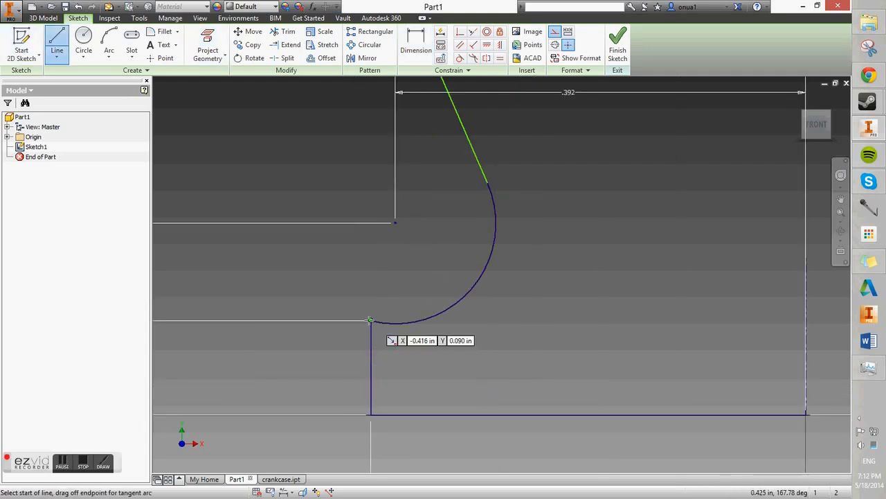
click(371, 321)
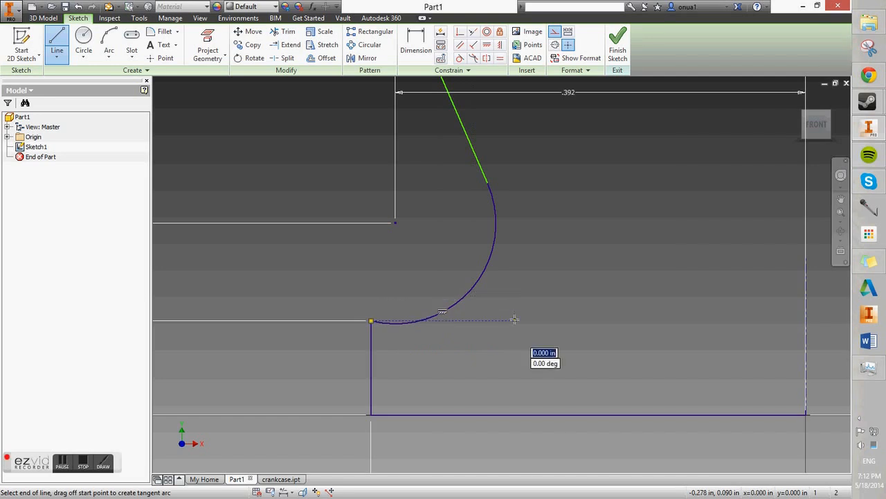
key(Escape)
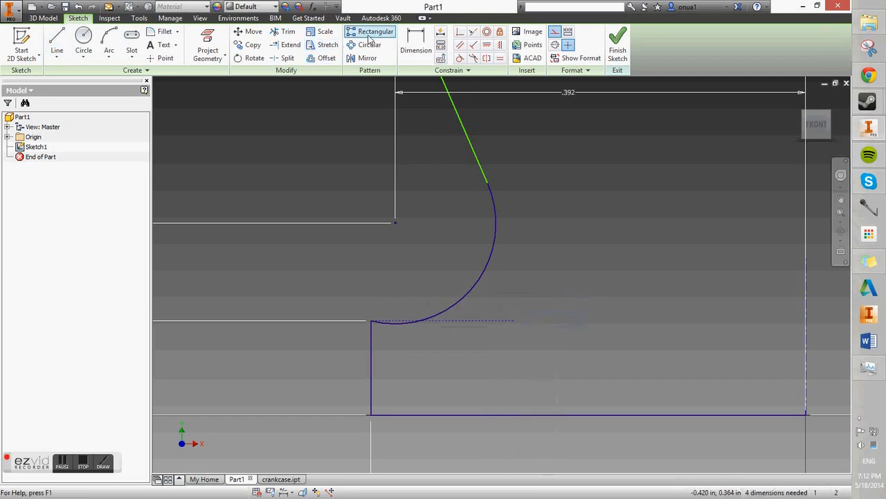
- Try to apply a Tangent constraint between the arc and the horizontal construction line
click(460, 58)
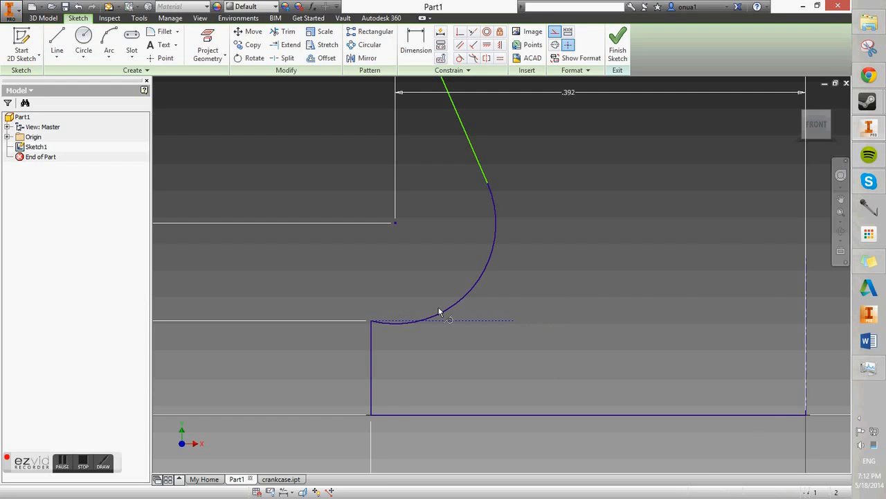
click(448, 311)
click(448, 320)
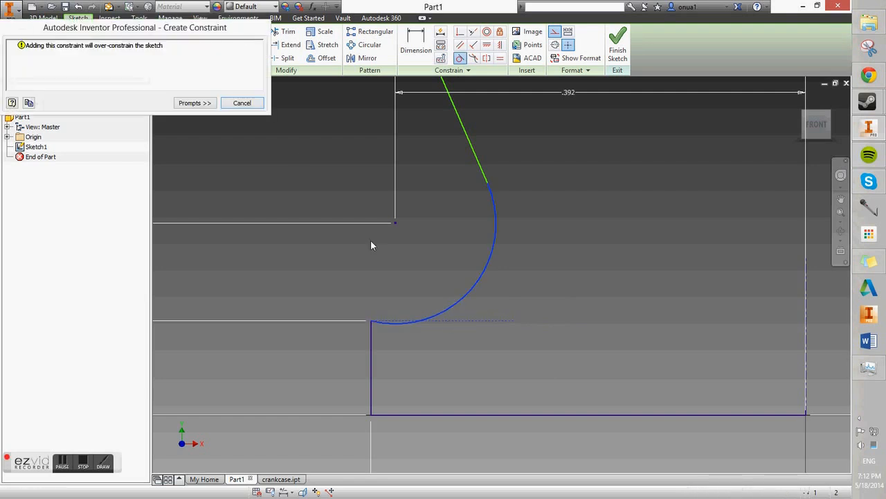
click(241, 103)
click(329, 492)
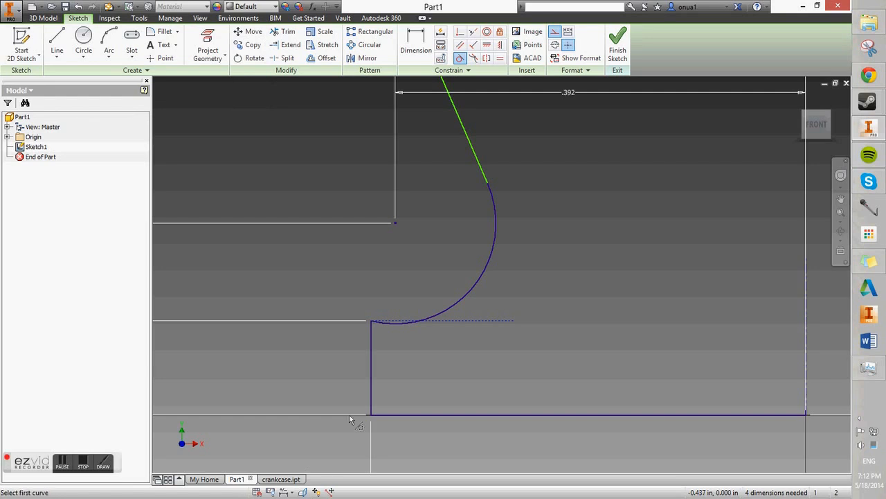
- Delete the arc and place a sketch point at its former center, below the corner of the two sloped lines
scroll(516, 241, down, 3)
click(515, 240)
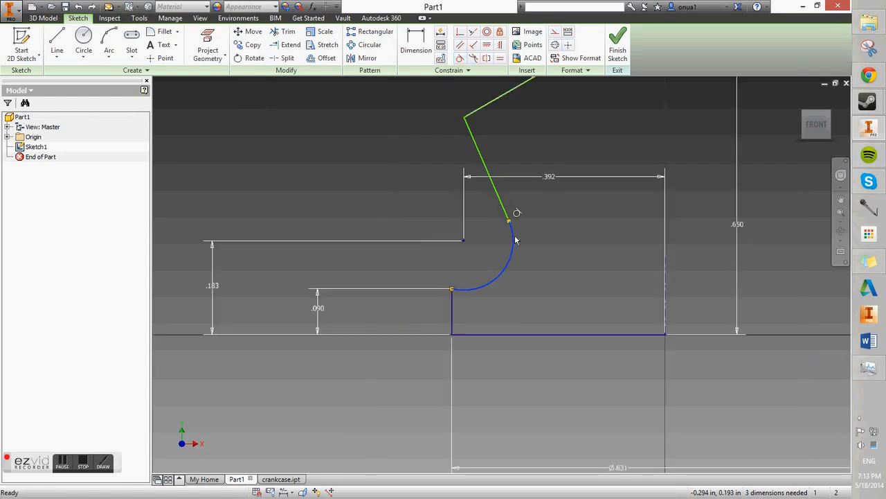
key(Delete)
click(164, 58)
click(463, 241)
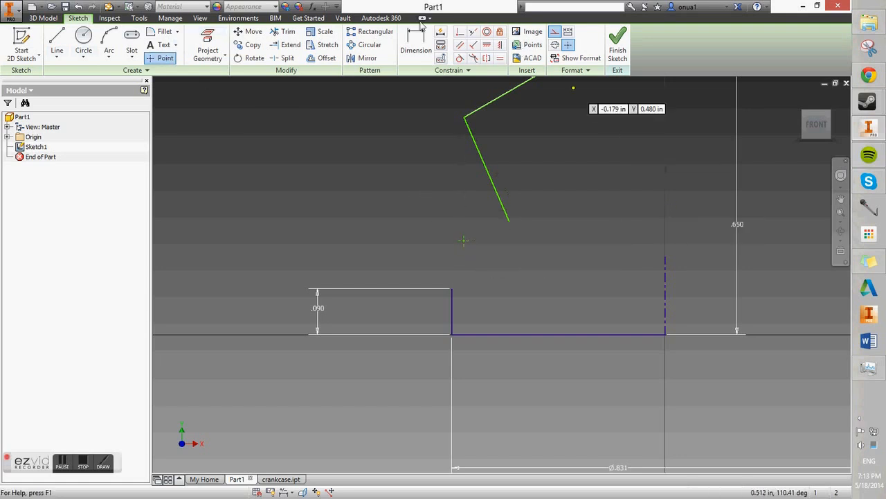
- Dimension the sketch point's height above the base line as 0.183 in
click(415, 45)
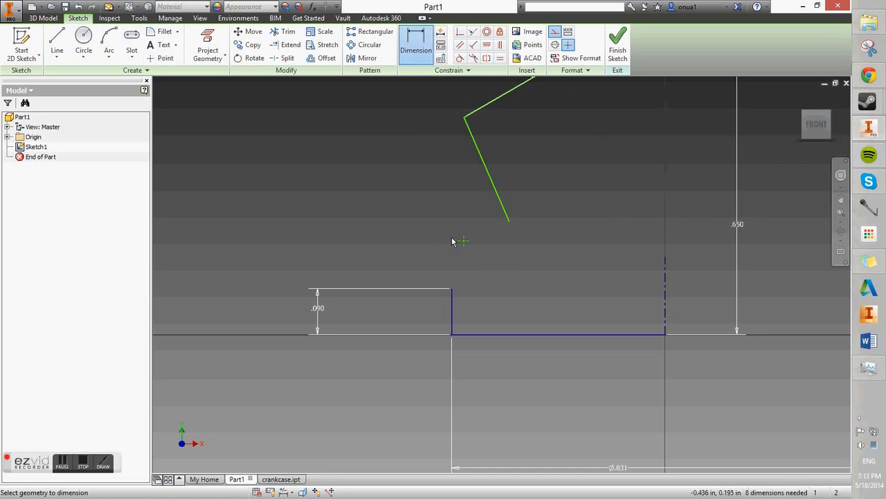
click(452, 337)
click(387, 281)
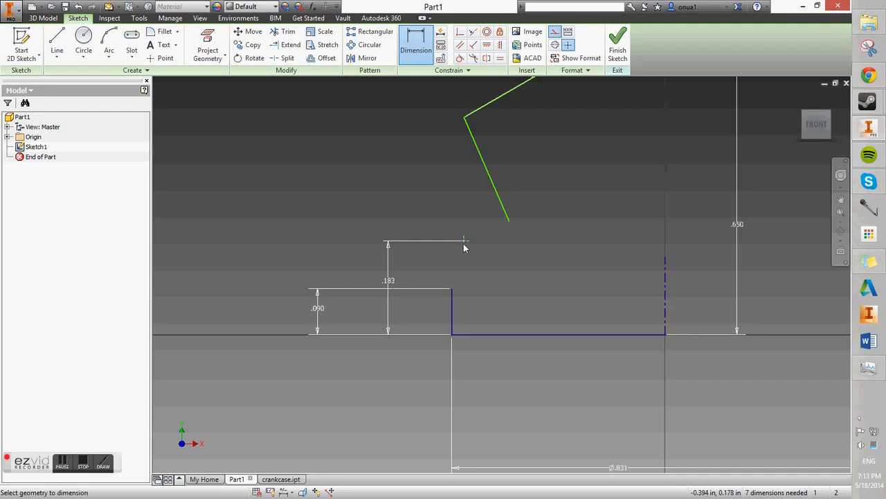
- Dimension the horizontal distance between the sketch point and the centerline's lower end as 0.392 in
click(665, 337)
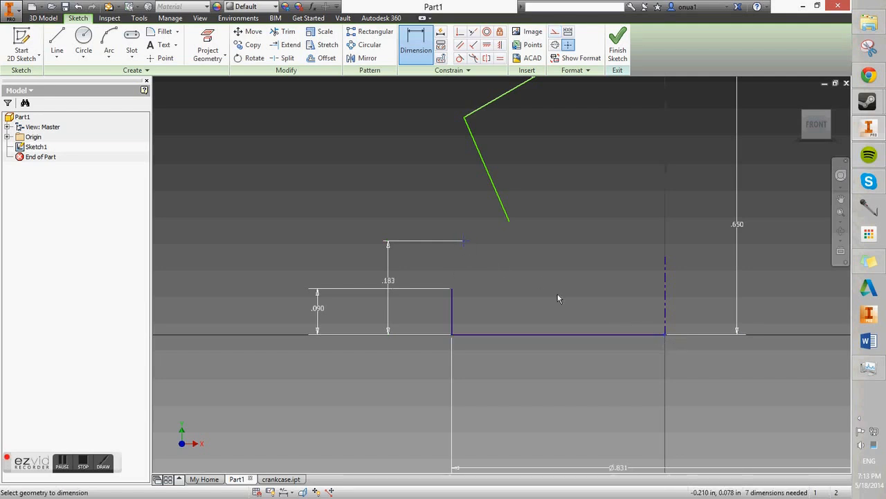
click(552, 223)
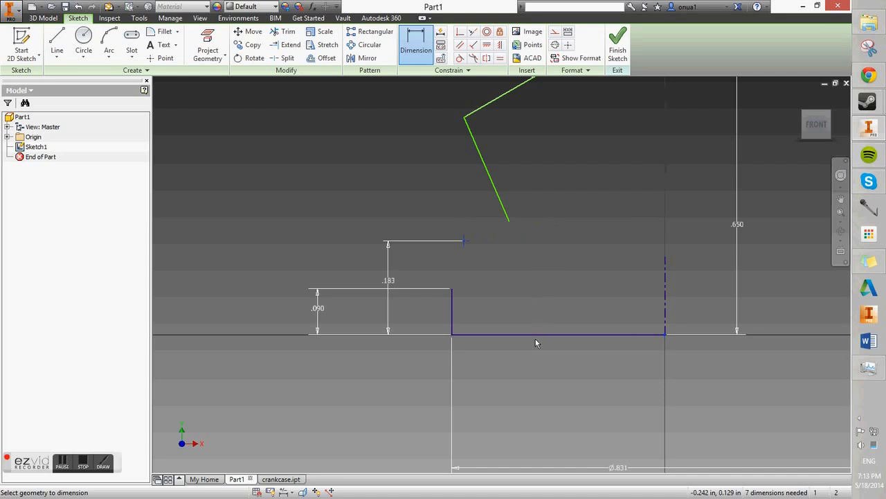
click(535, 364)
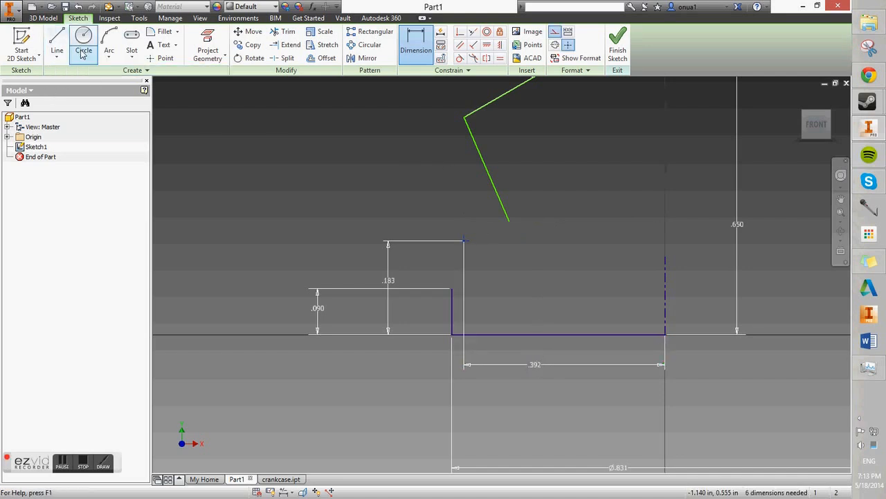
click(109, 56)
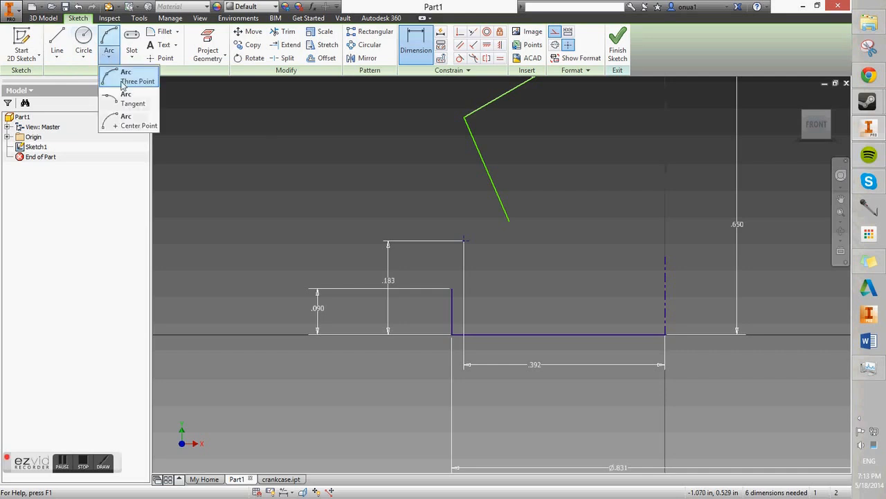
click(127, 123)
click(464, 241)
click(451, 287)
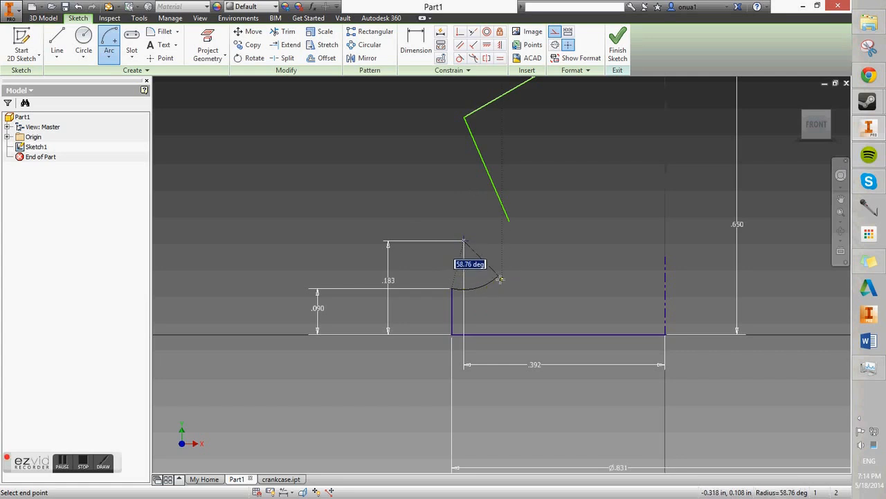
key(Escape)
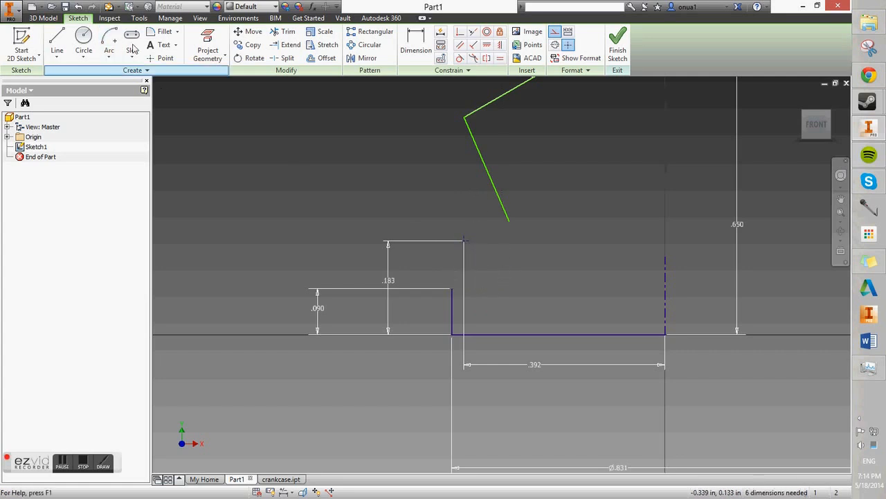
click(109, 42)
click(463, 242)
click(464, 287)
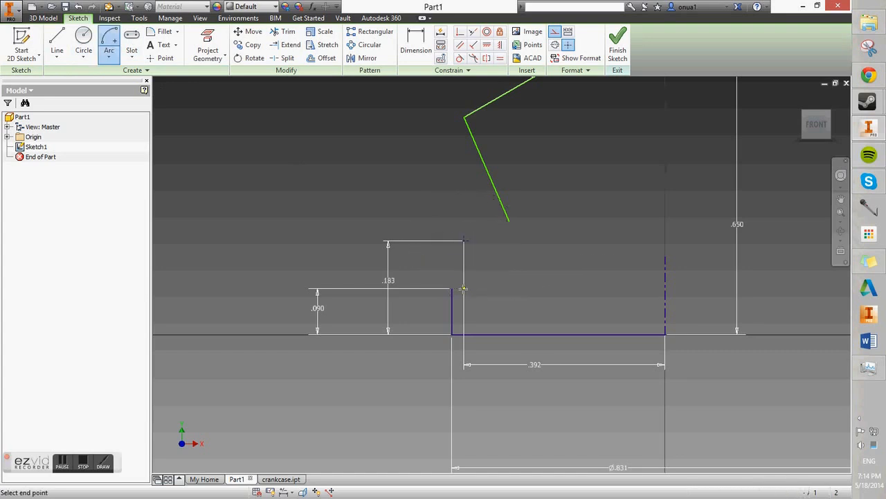
click(510, 222)
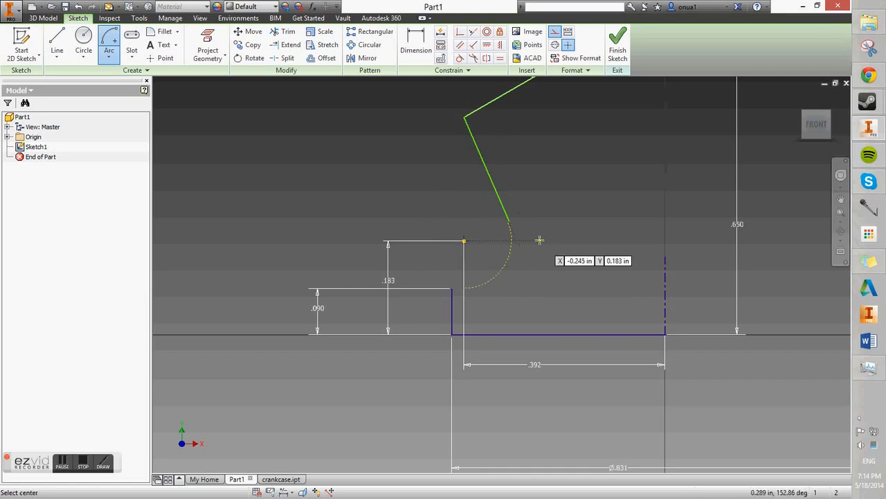
key(Escape)
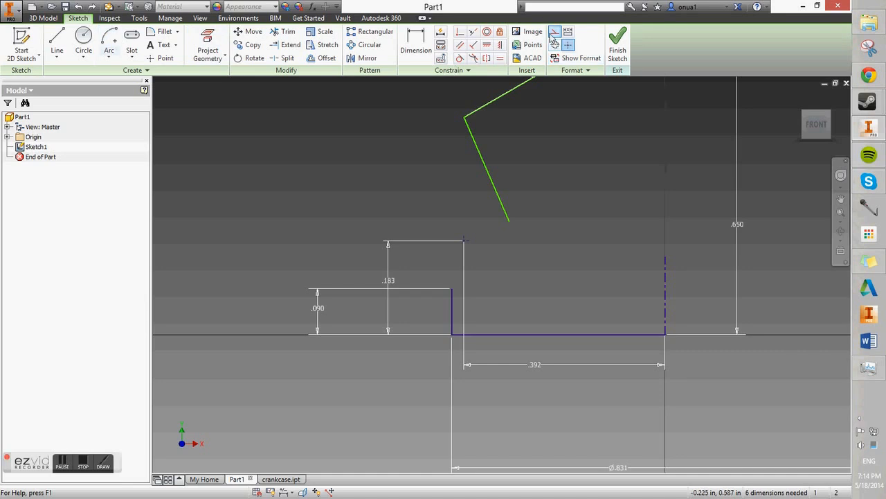
- Draw a center-point arc around the sketch point, from the lower end of the sloped line to directly below the point
click(109, 42)
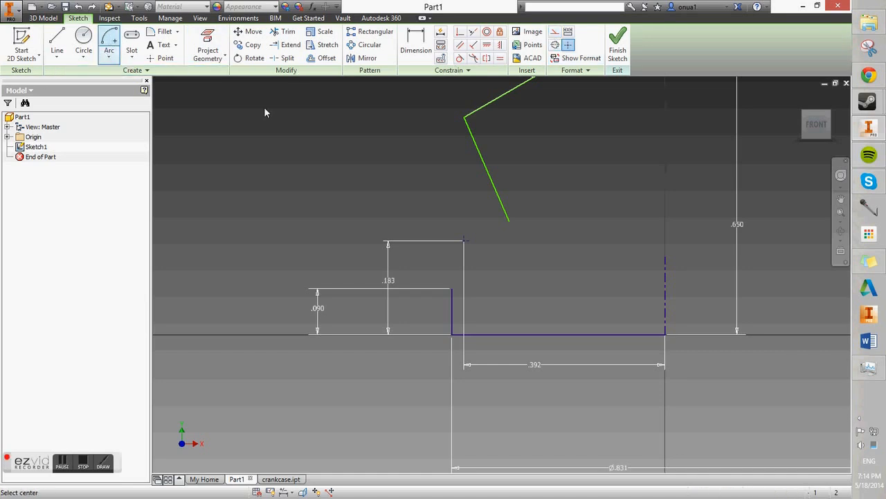
click(465, 240)
click(509, 221)
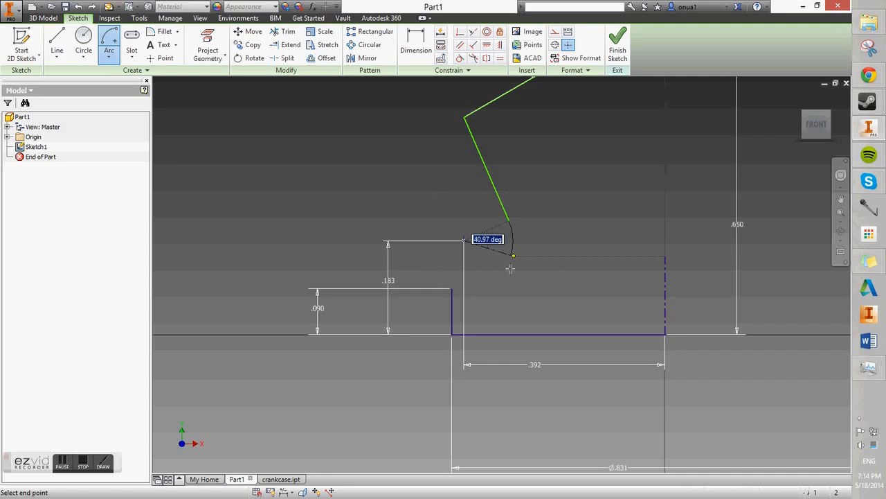
click(464, 290)
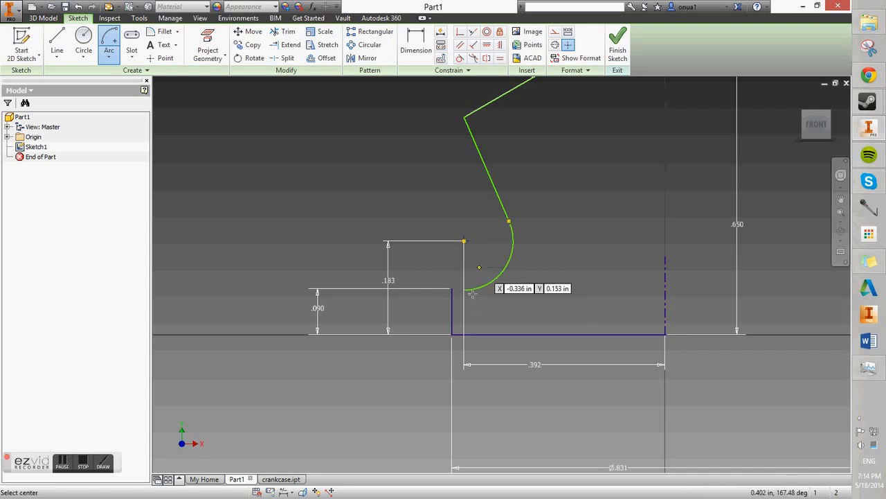
- Draw a short horizontal line connecting the arc's lower end to the top of the short vertical line
click(56, 40)
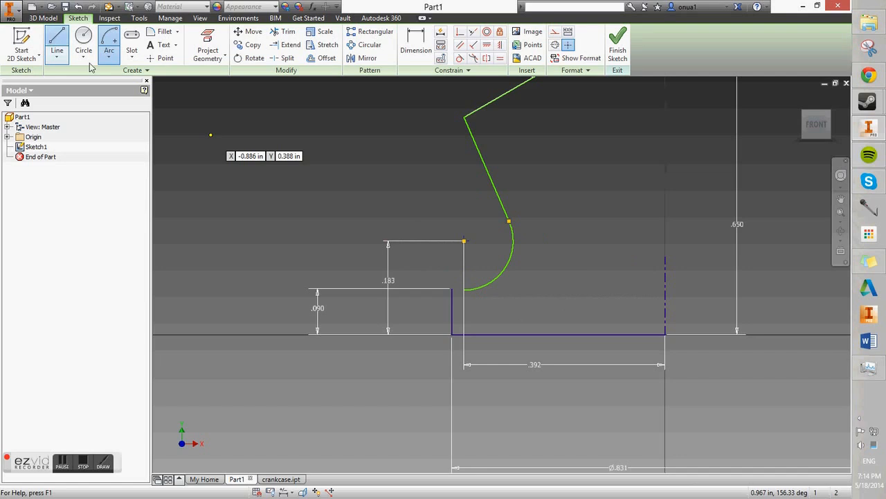
click(464, 289)
click(453, 288)
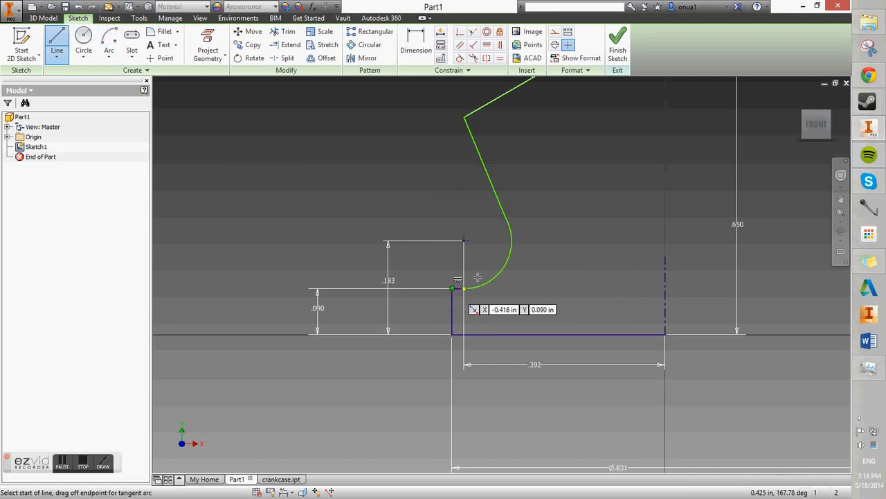
key(Escape)
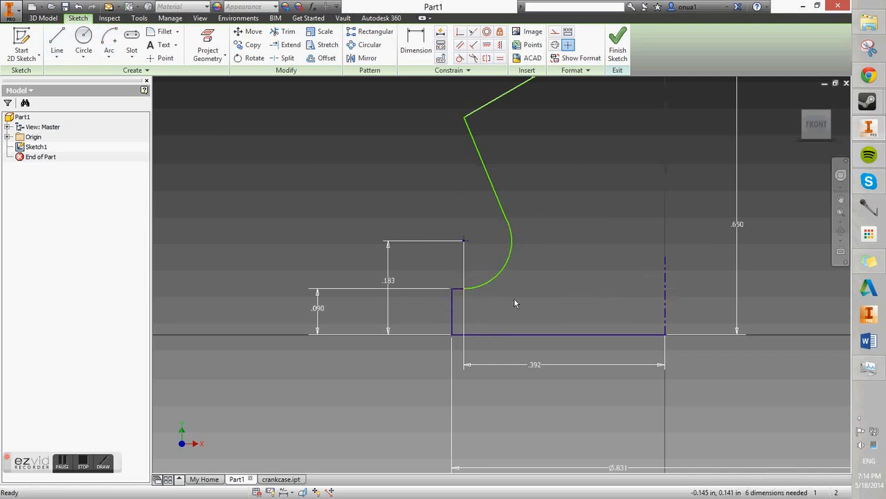
- Examine the corner where the two sloped lines meet and the constraints at their shared endpoint
middle_drag(620, 221, 434, 310)
scroll(434, 309, down, 3)
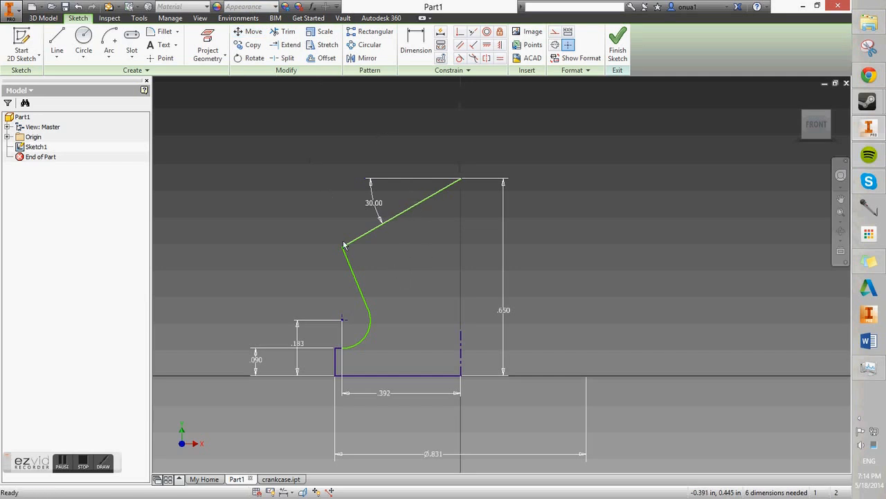
scroll(346, 250, up, 5)
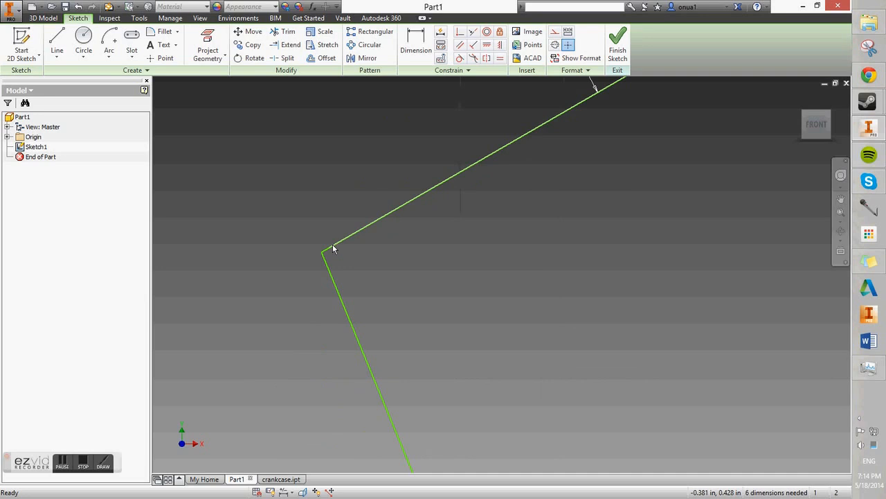
drag(326, 254, 378, 314)
click(379, 351)
scroll(401, 356, down, 3)
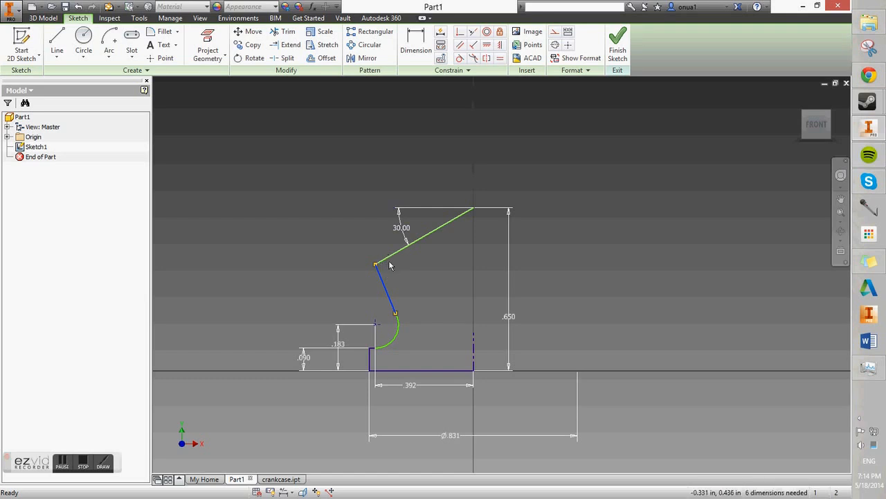
scroll(379, 266, up, 3)
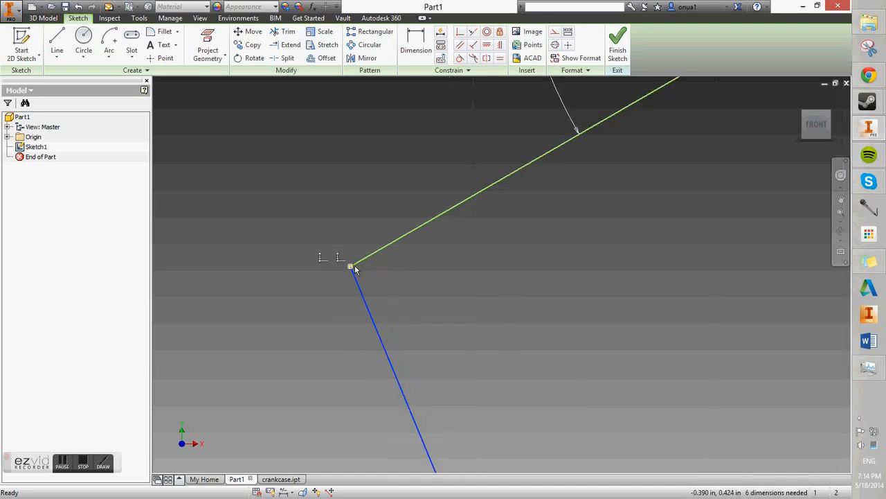
- Mirror the lines and arc of the left half profile about the dashed vertical centerline
scroll(415, 296, down, 3)
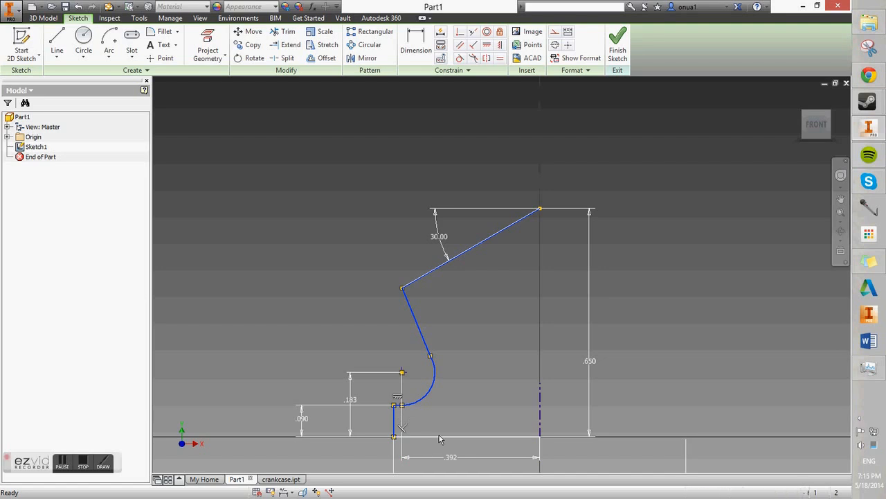
click(500, 44)
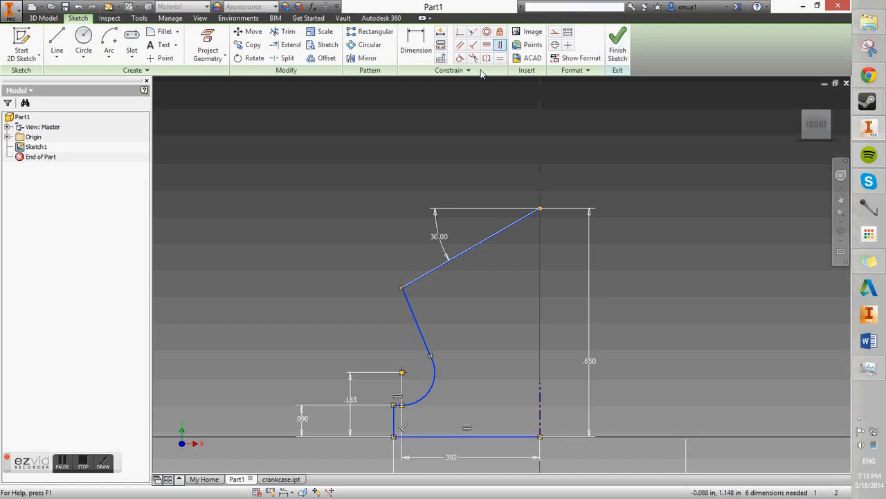
click(366, 59)
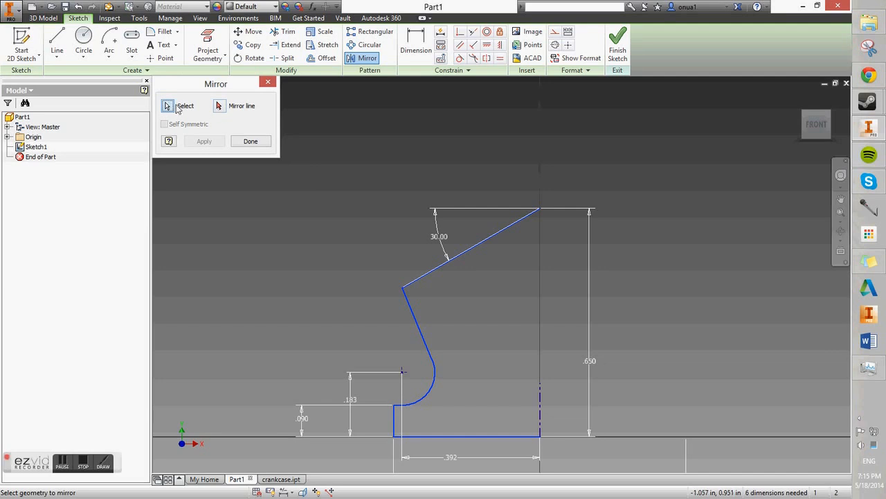
click(220, 108)
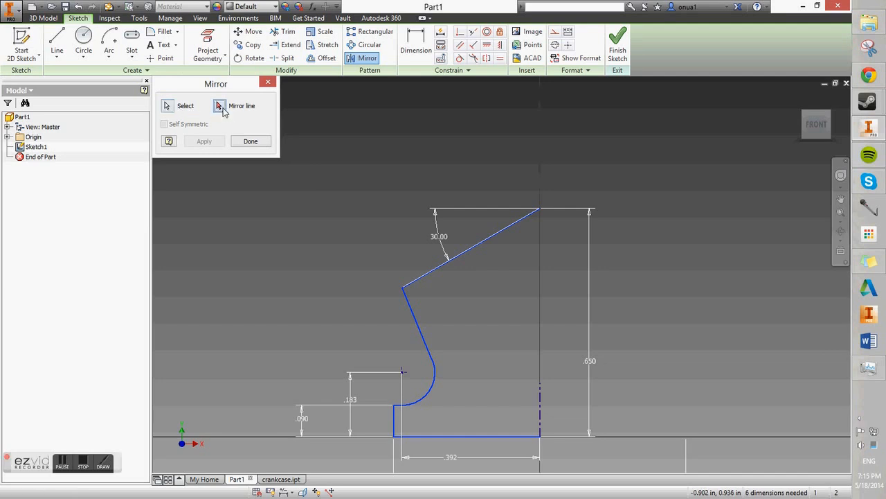
click(542, 410)
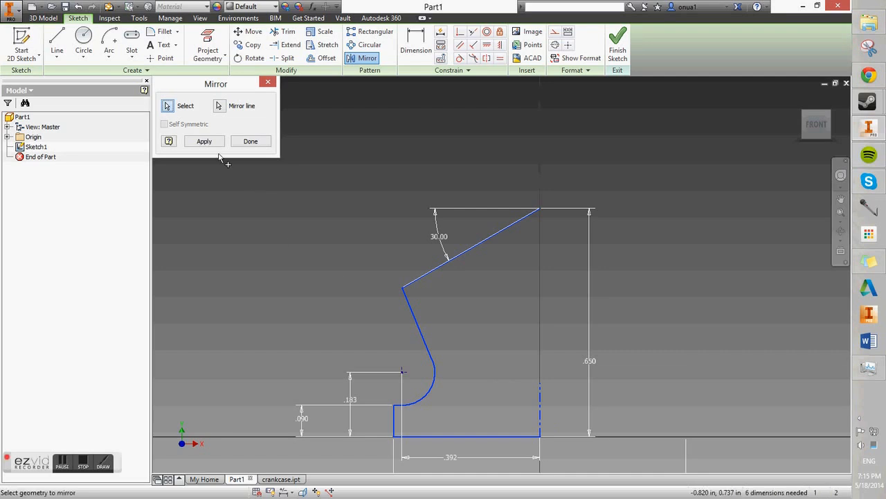
click(216, 145)
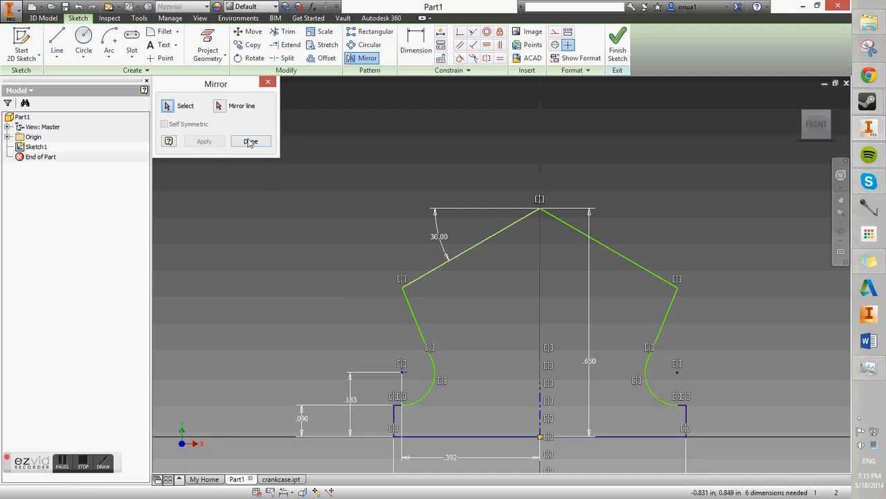
- End the mirroring and finish the crankcase profile sketch
click(250, 141)
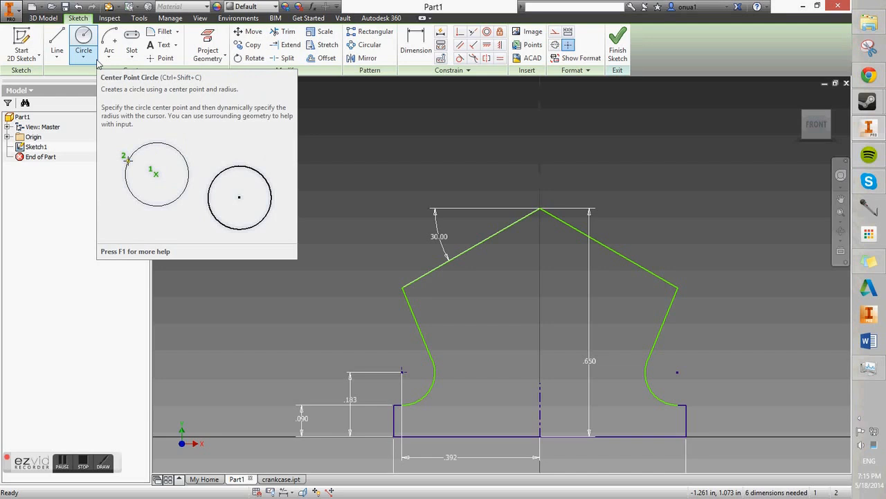
click(617, 52)
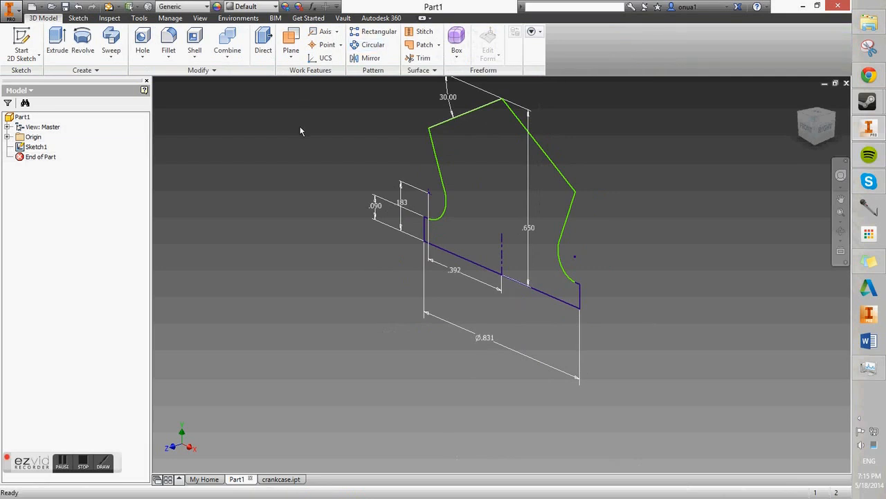
click(65, 465)
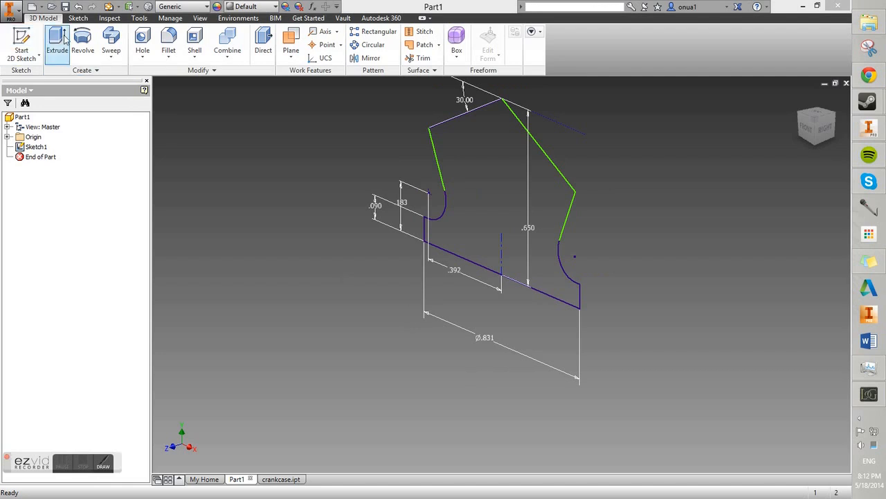
- Extrude the closed crankcase profile 0.6 in into a solid
click(61, 39)
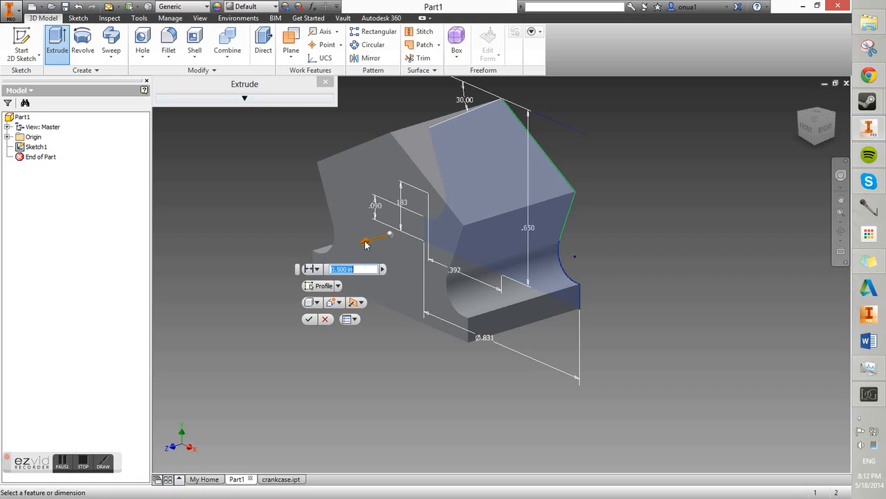
drag(365, 244, 362, 263)
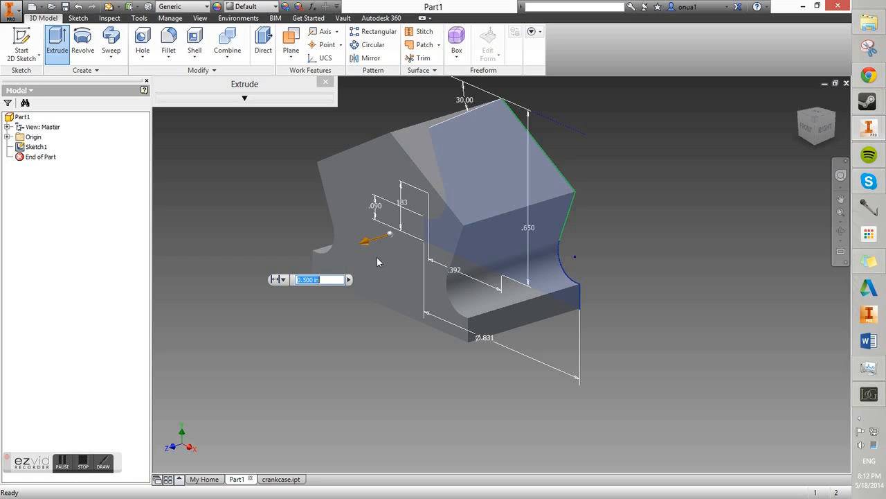
drag(377, 262, 345, 270)
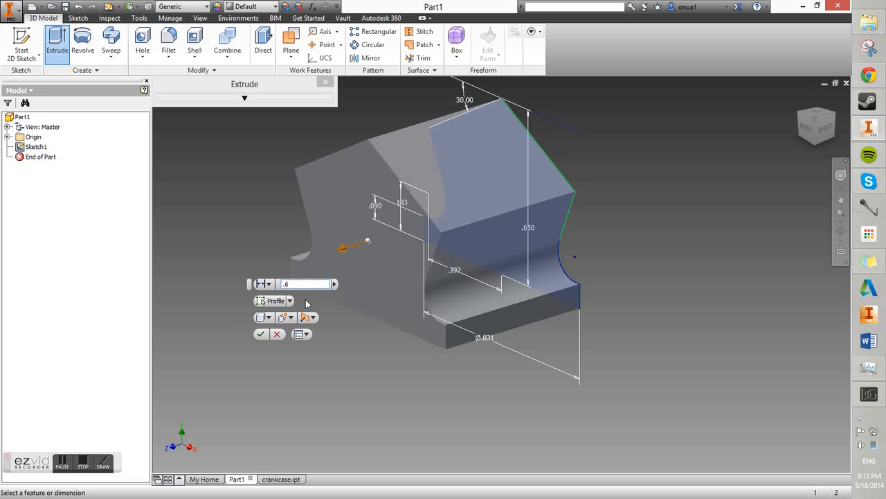
key(Return)
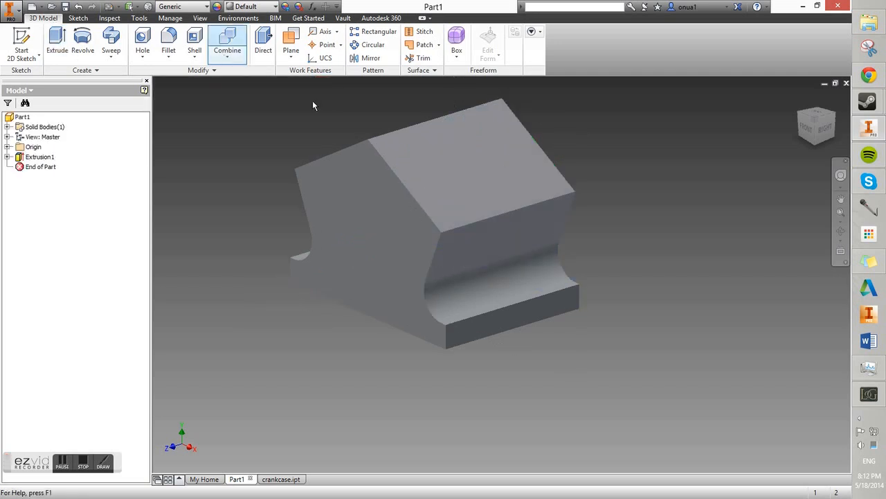
- Assign the Aluminum 6061 material to the extruded part
key(F4)
drag(449, 240, 455, 58)
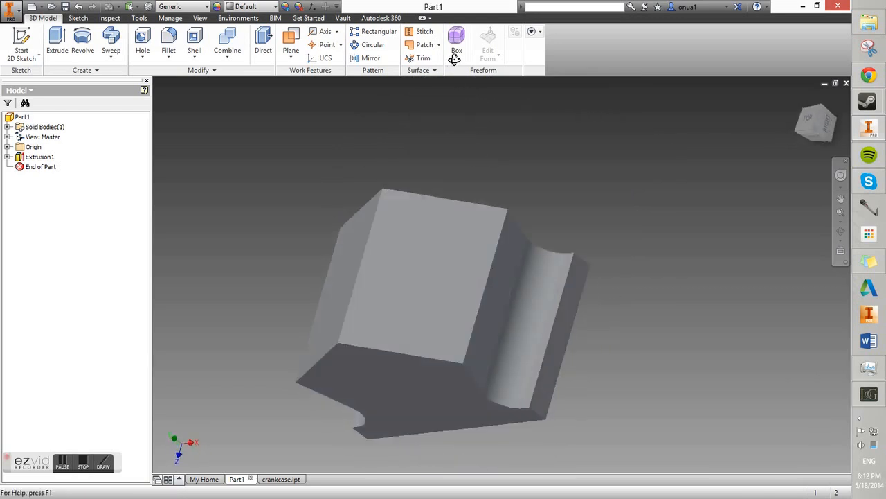
drag(431, 229, 531, 143)
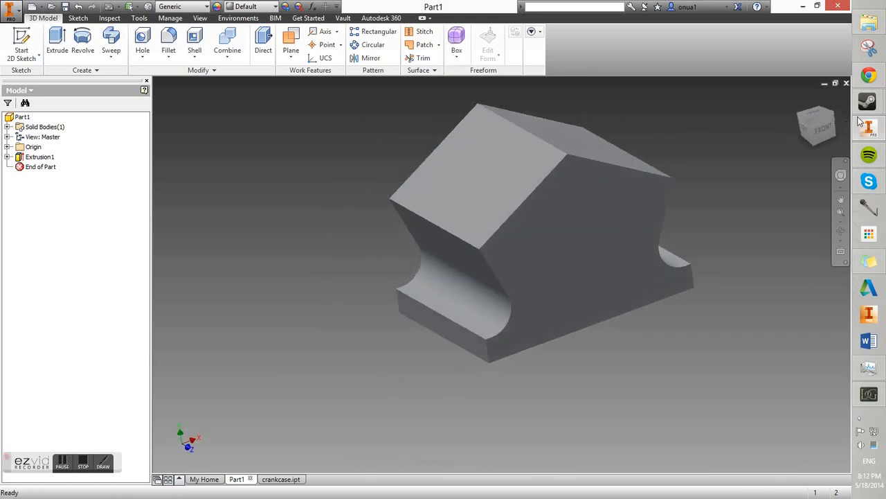
click(826, 129)
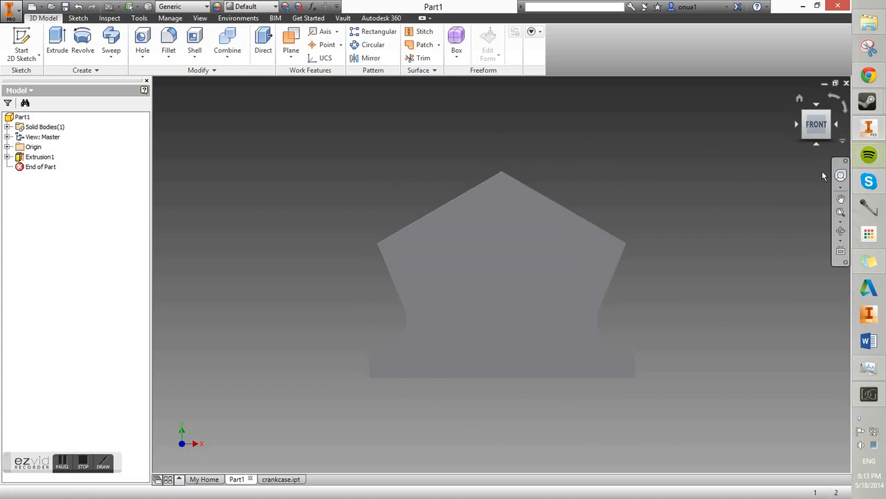
click(804, 113)
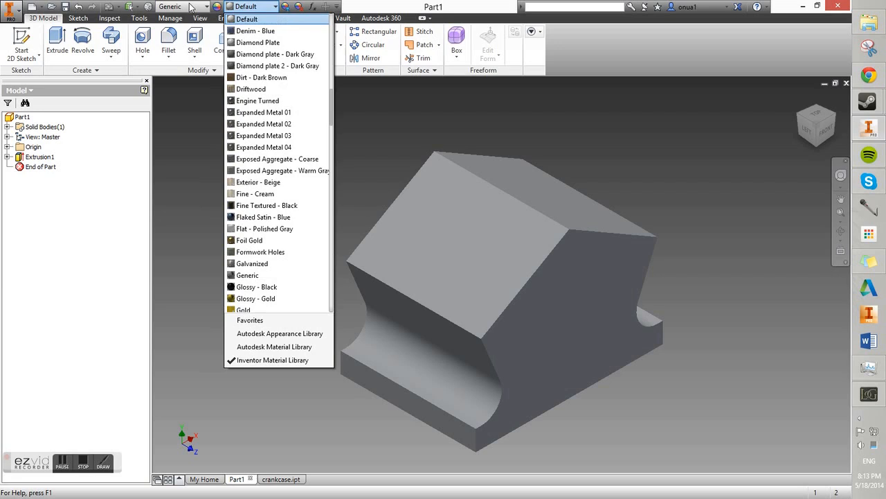
click(191, 6)
click(194, 6)
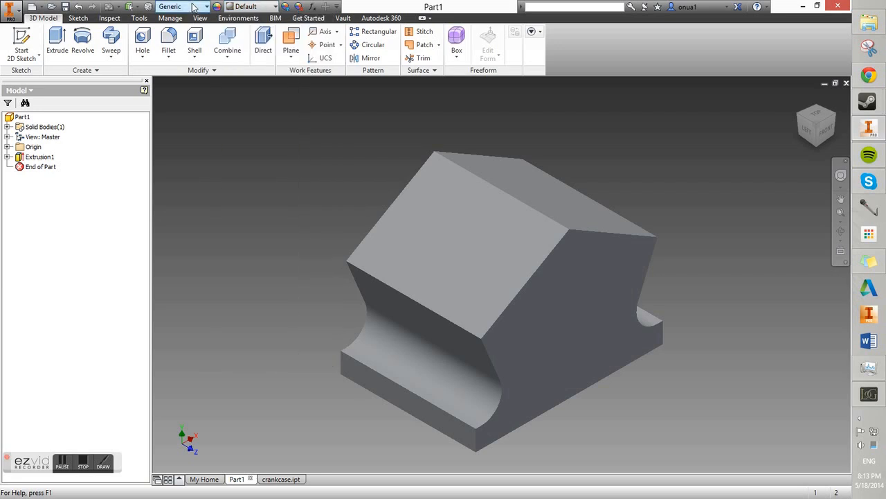
scroll(220, 73, up, 5)
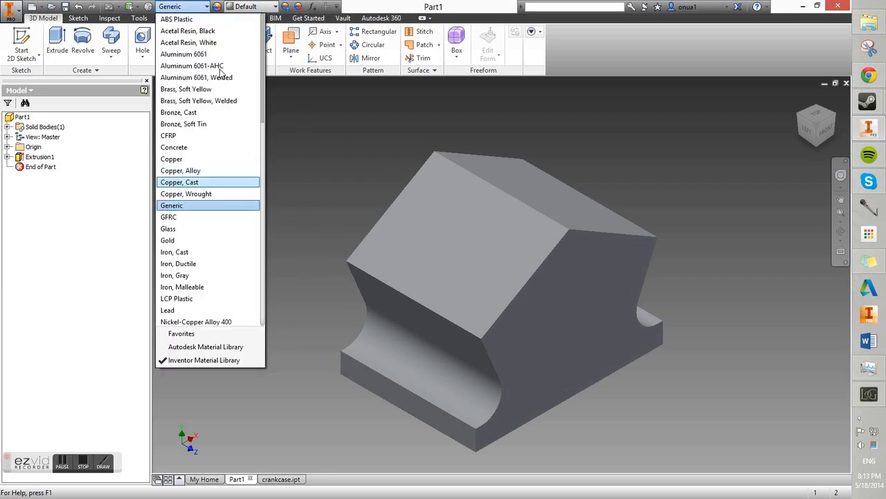
click(194, 52)
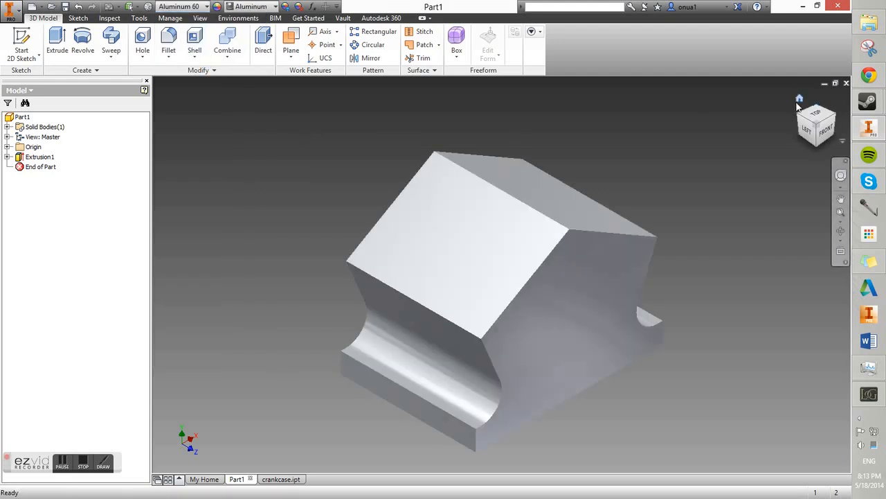
- Start a new sketch on the solid's front pentagonal face
click(800, 101)
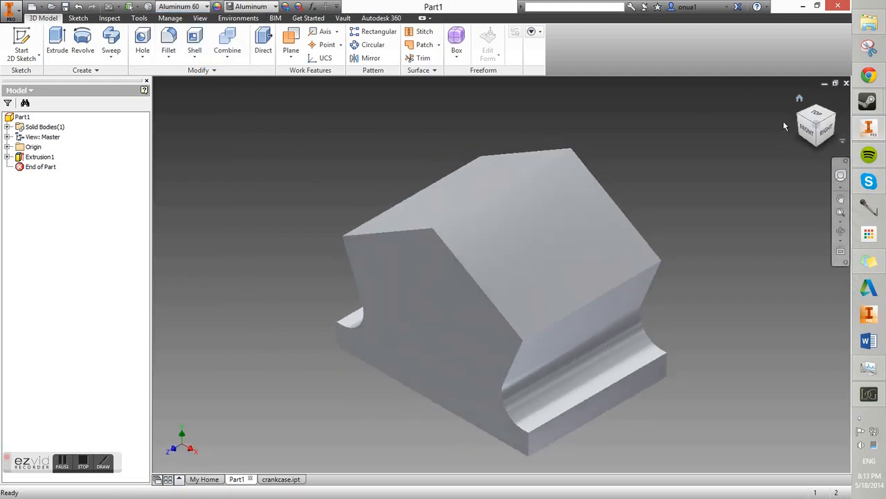
key(F2)
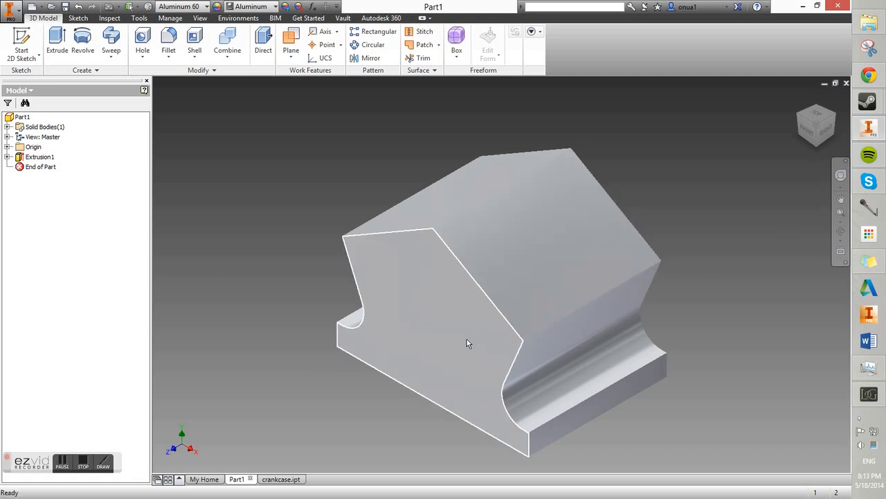
mouse_move(467, 339)
mouse_move(397, 270)
mouse_move(447, 321)
right_click(451, 344)
click(437, 373)
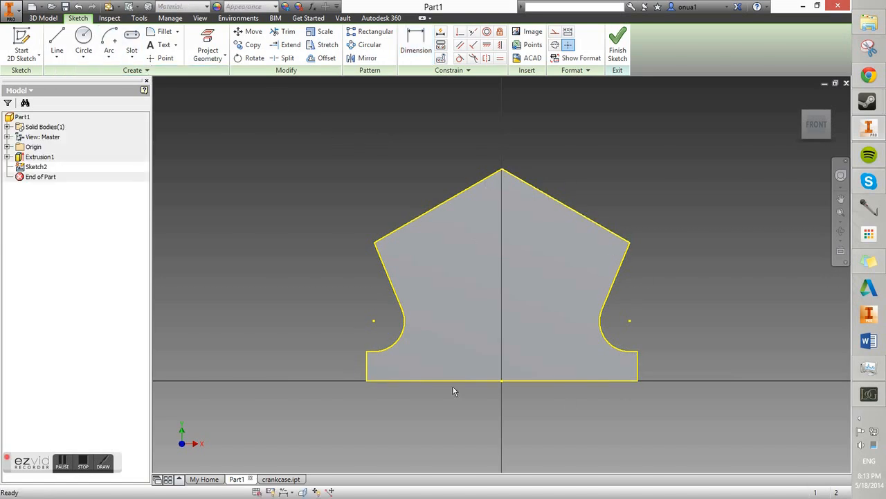
- Draw a circle of 0.250 in radius on the face and align its center vertically with the bottom edge's midpoint
click(83, 42)
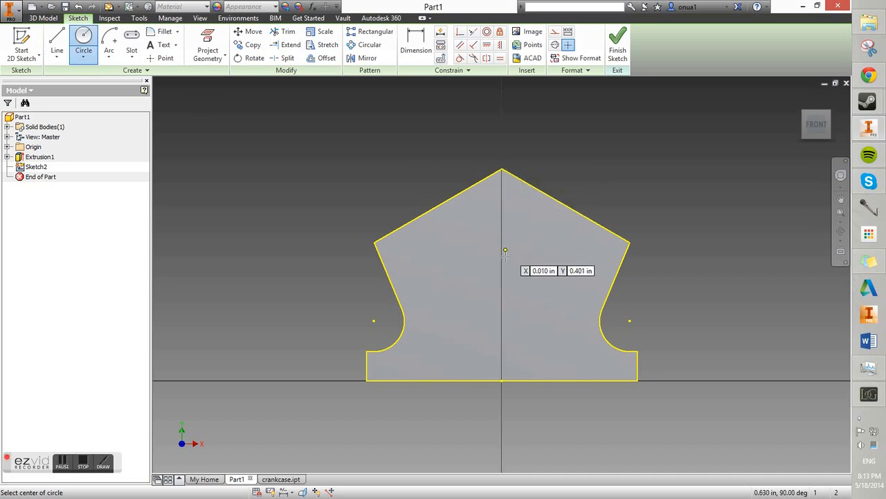
click(502, 268)
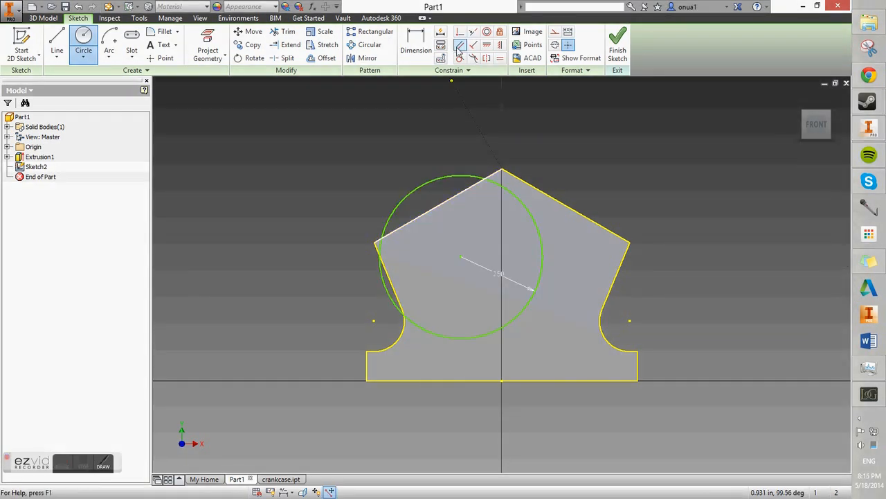
click(458, 48)
click(499, 47)
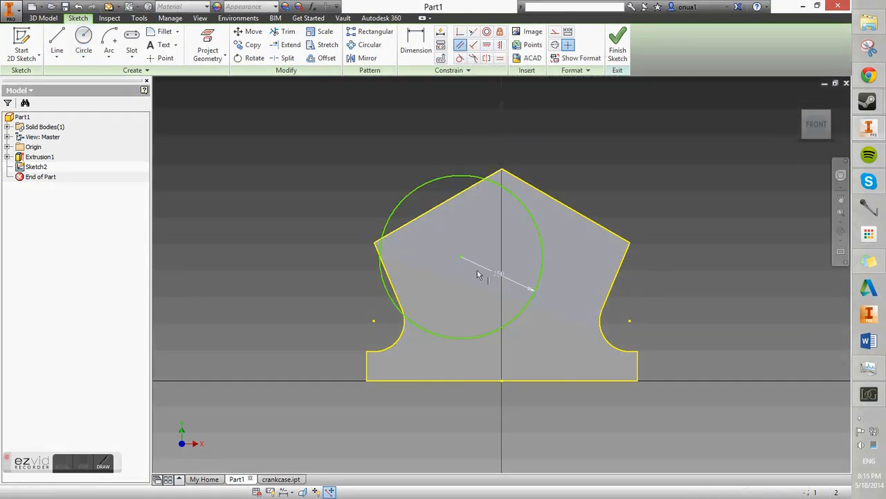
click(462, 259)
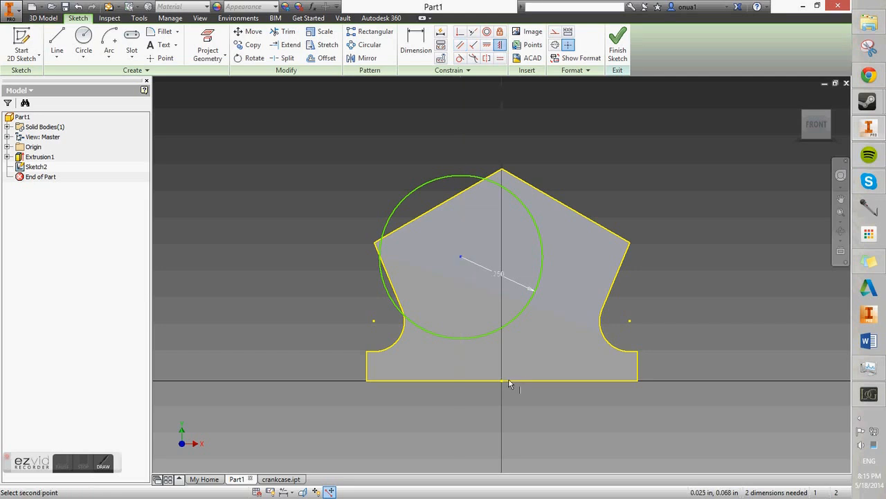
click(502, 381)
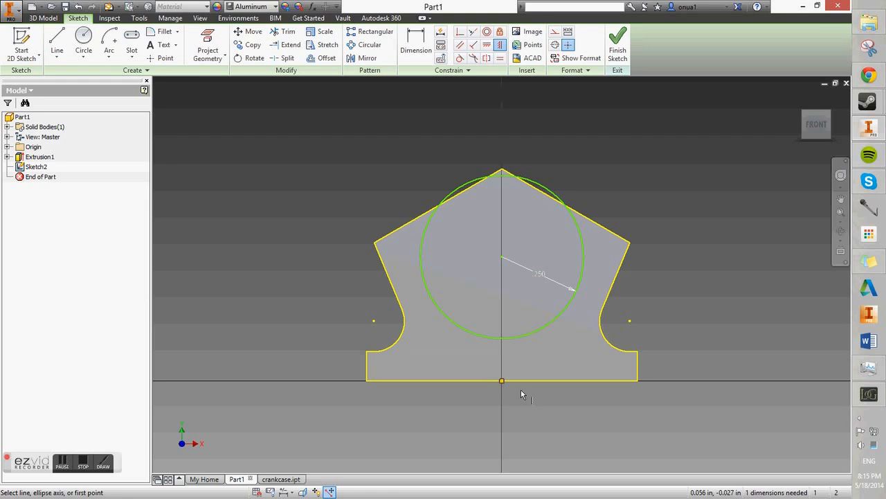
- Dimension the circle's center 0.294 in above the bottom edge's midpoint and finish the sketch
click(415, 43)
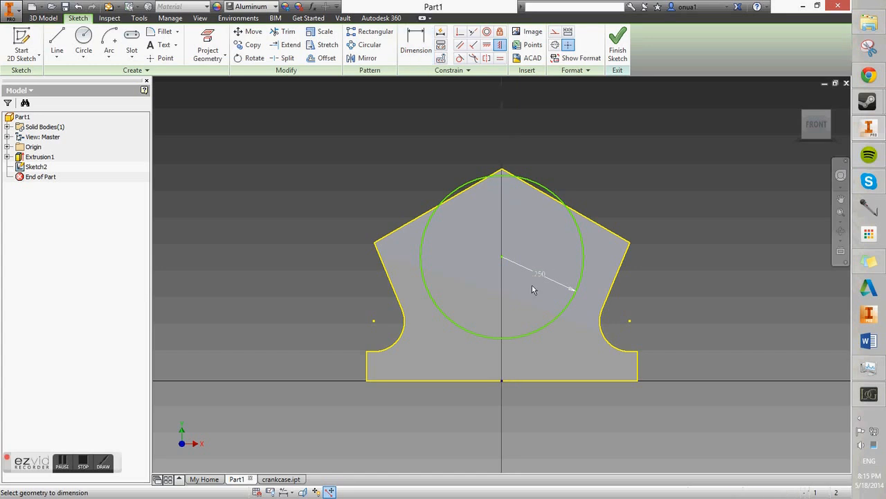
click(503, 256)
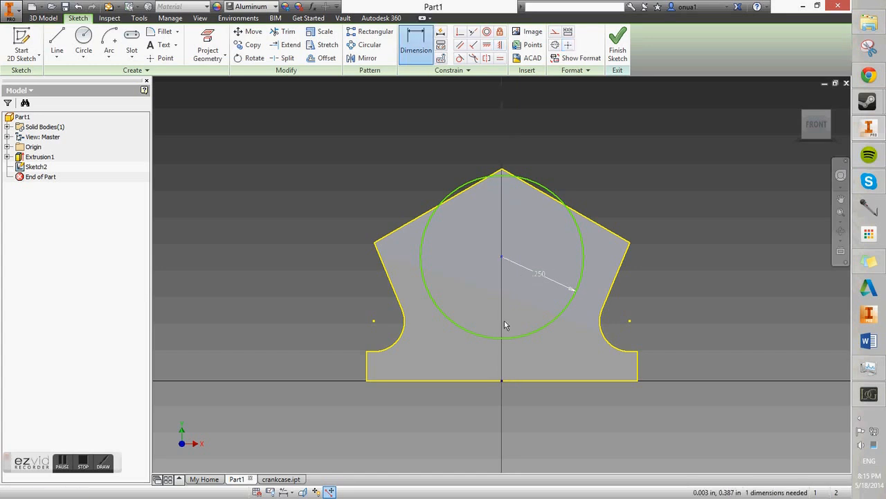
click(502, 380)
click(556, 356)
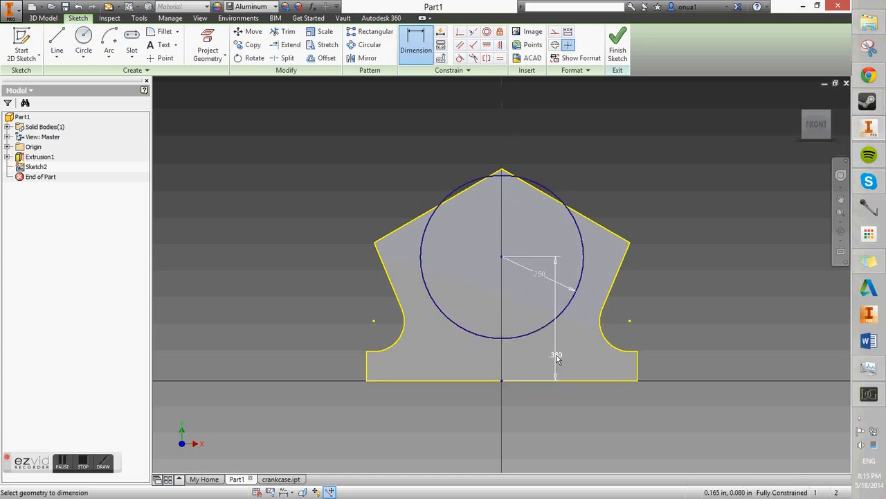
text(.2)
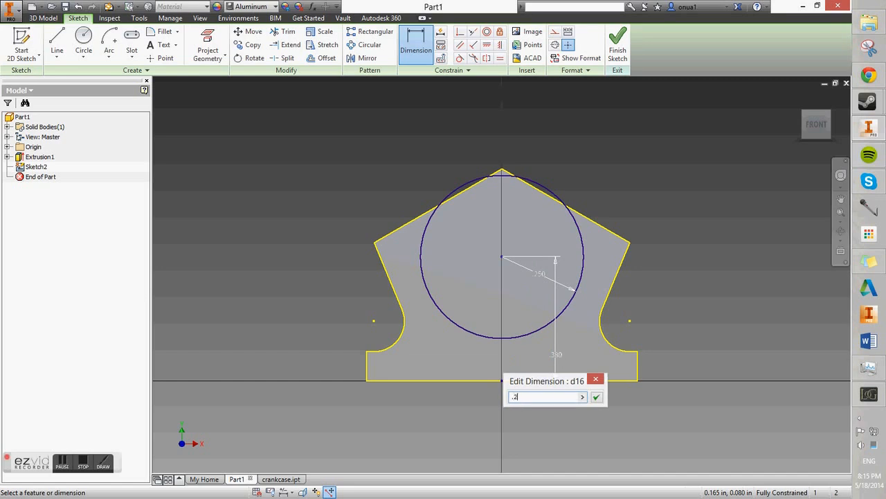
text(94)
key(Return)
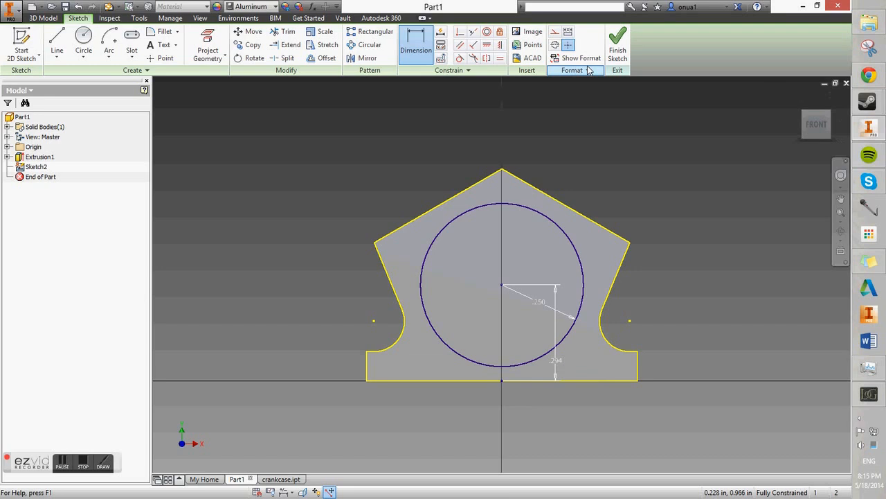
click(622, 48)
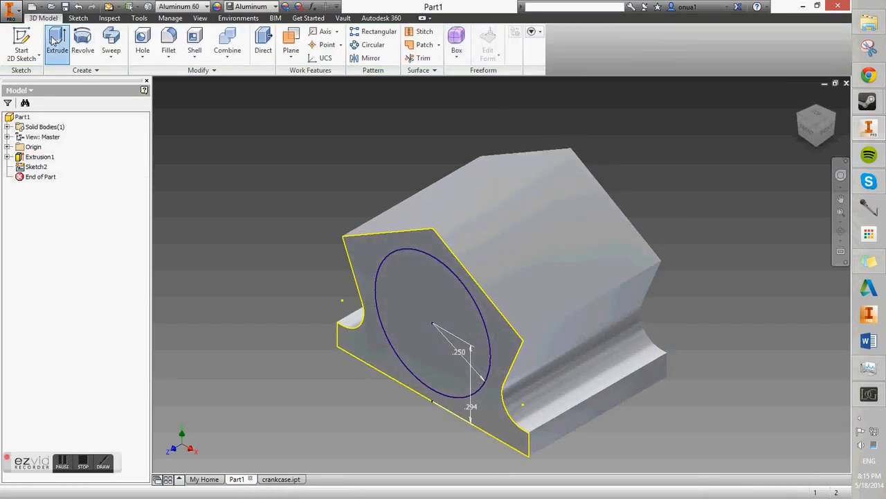
- Extrude the circle as a cut about 0.350 in deep into the front face
click(55, 42)
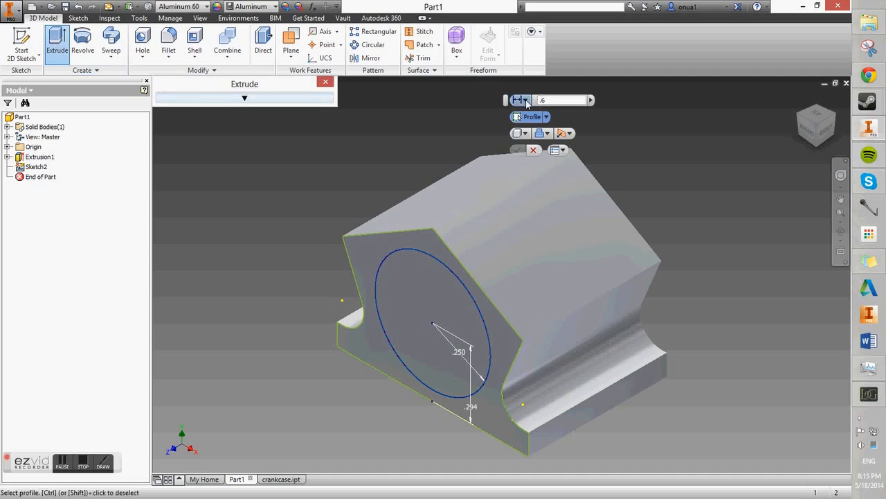
drag(505, 100, 245, 167)
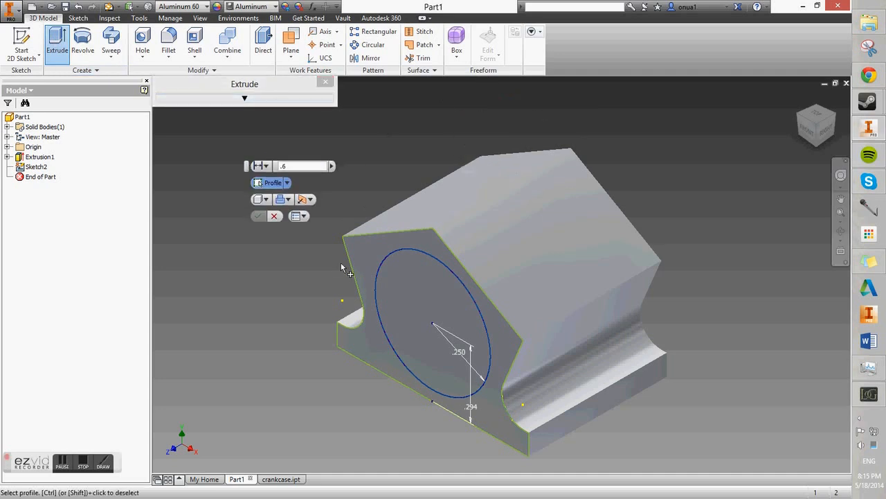
click(407, 296)
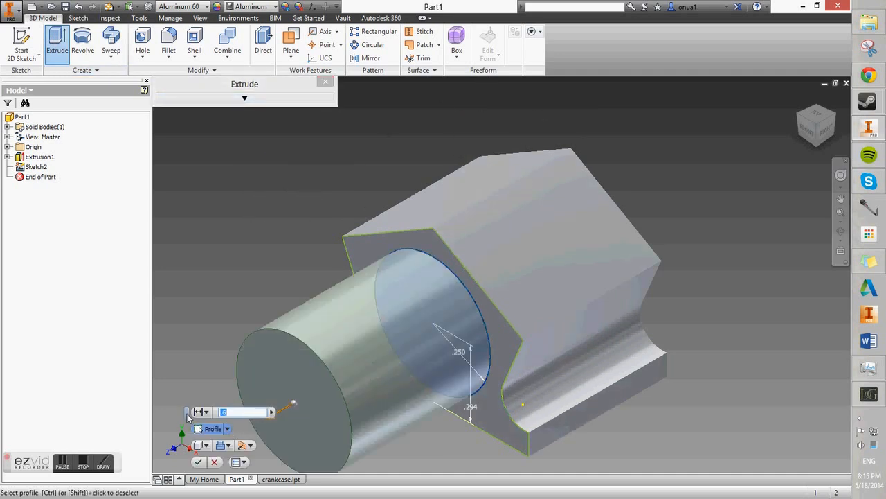
click(220, 393)
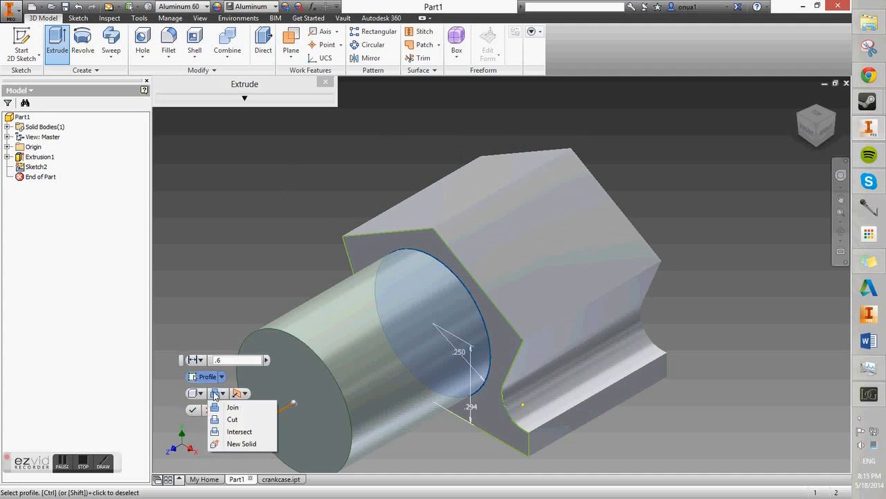
click(246, 421)
drag(604, 235, 529, 270)
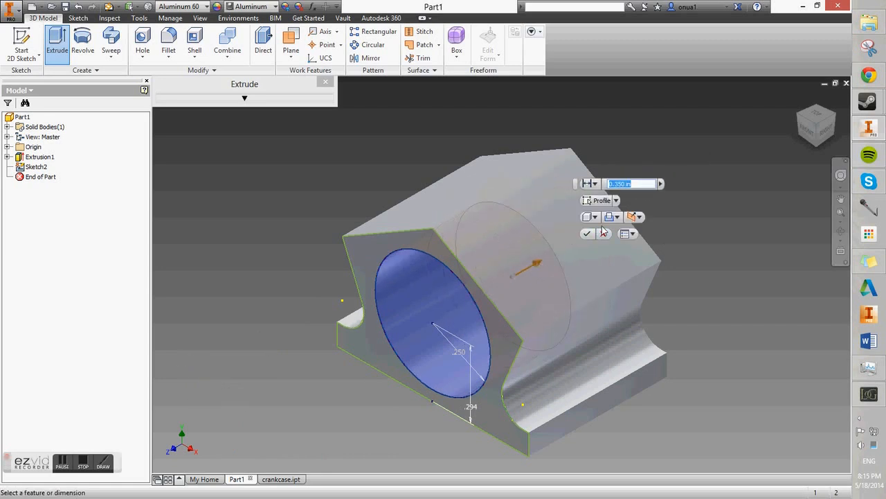
- Extrude the circular profile on the front face to a distance of 0.54 in
text(.54)
key(Return)
- Start a sketch on the sloping roof face and place one point near its middle and four points around it
shift+middle_drag(602, 191, 544, 215)
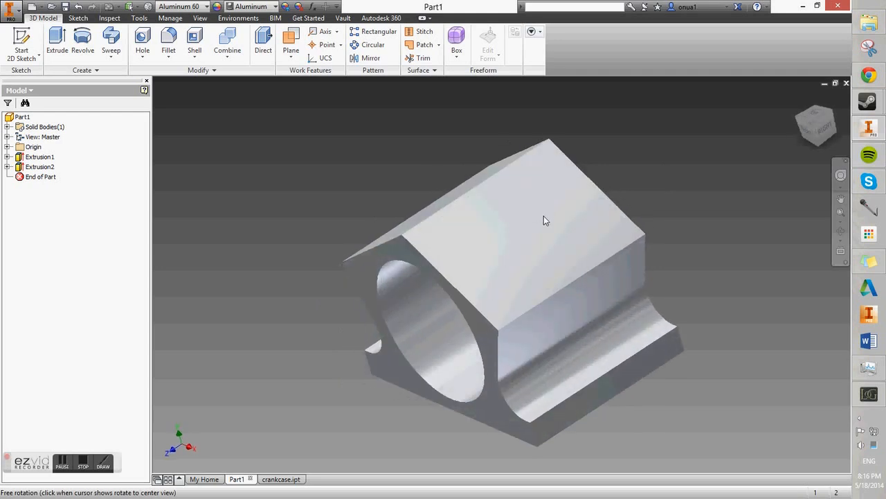
mouse_move(543, 216)
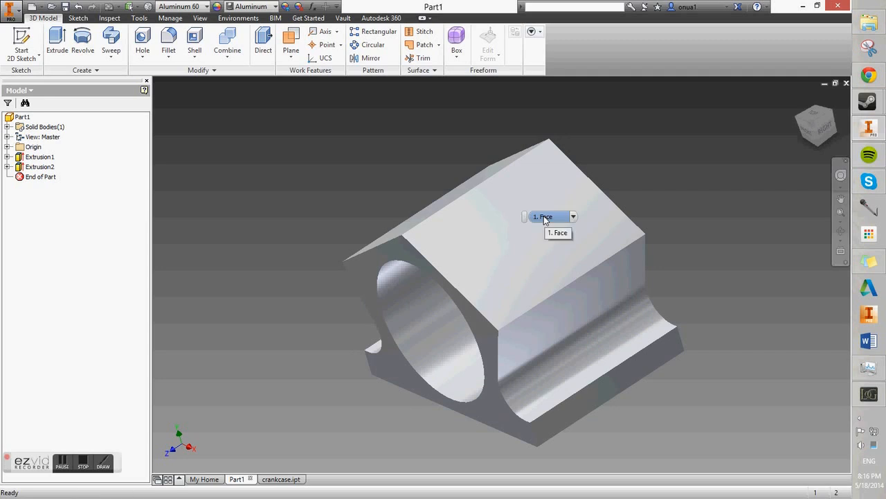
right_click(435, 225)
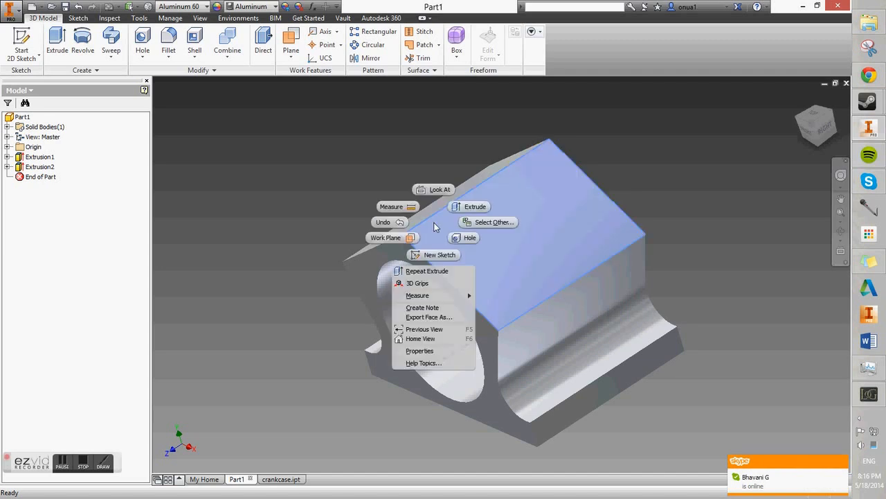
click(418, 256)
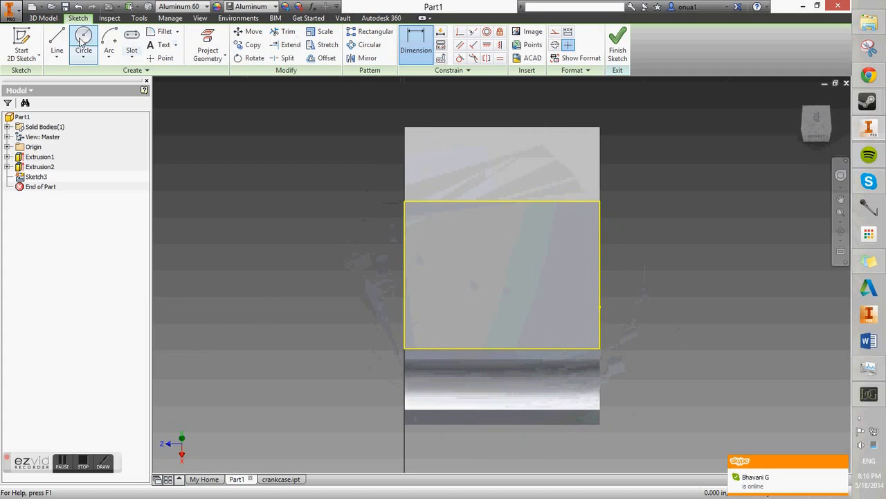
click(82, 42)
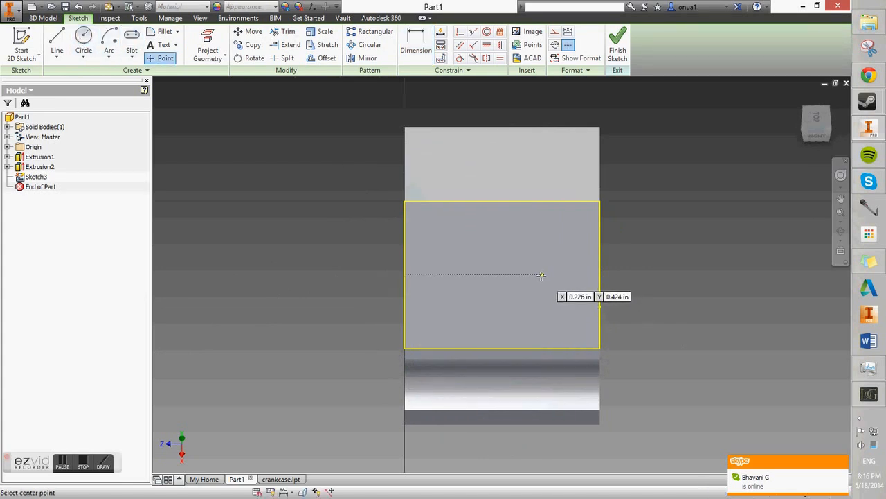
click(540, 275)
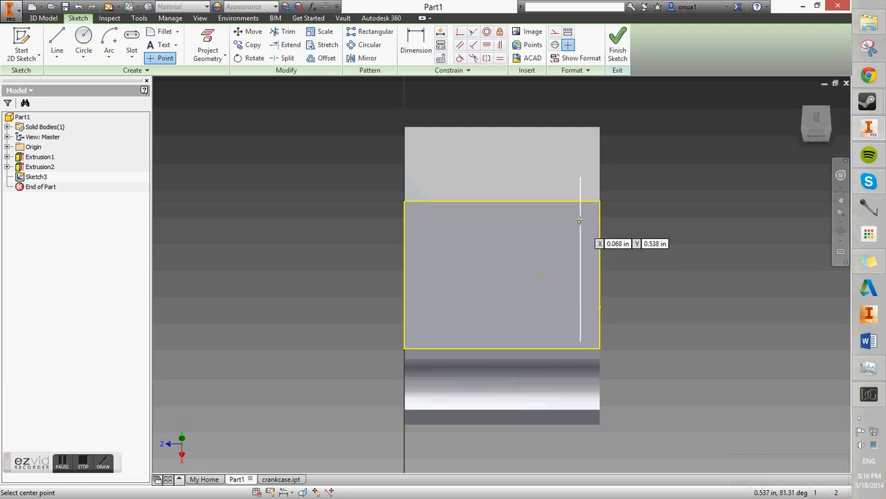
click(501, 221)
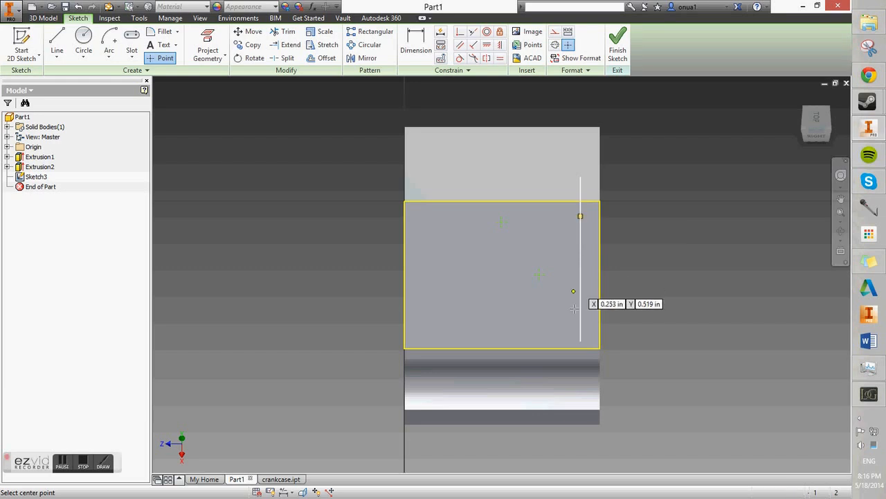
click(503, 322)
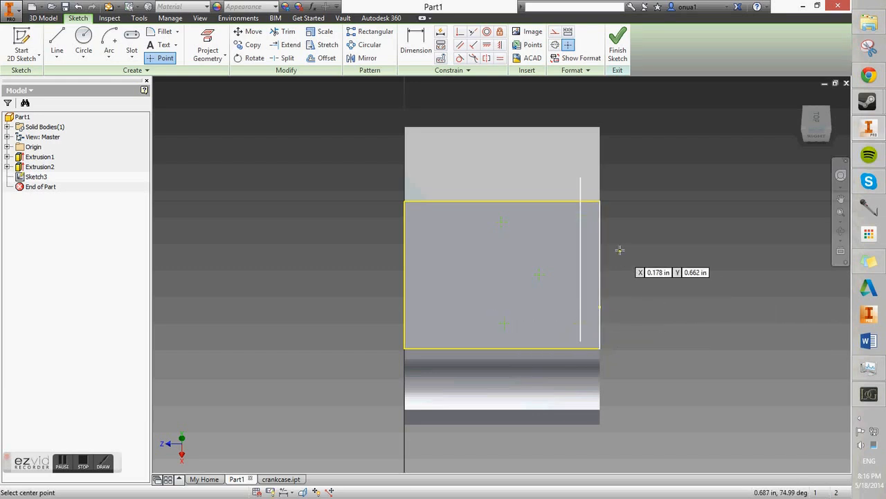
- Delete the stray vertical line crossing the sketch near the face's right edge
key(Escape)
click(582, 196)
right_click(580, 194)
click(586, 162)
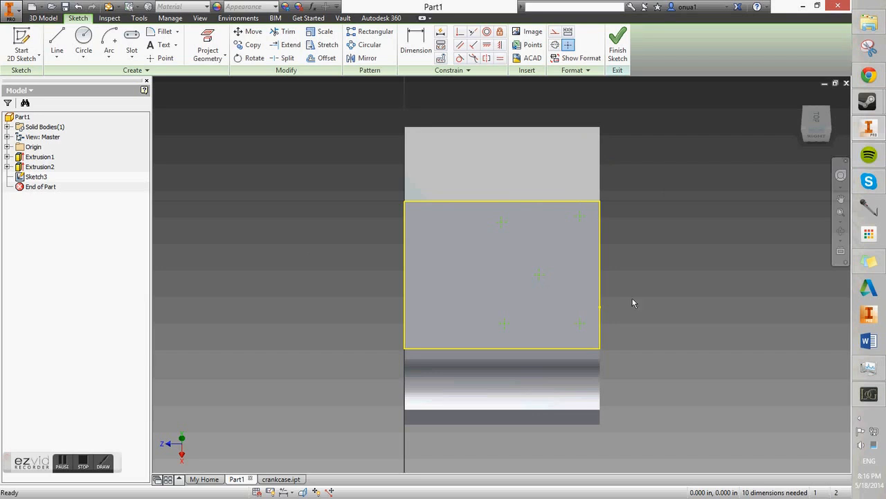
- Dimension the middle point 0.250 in from the face's right edge
key(d)
click(539, 275)
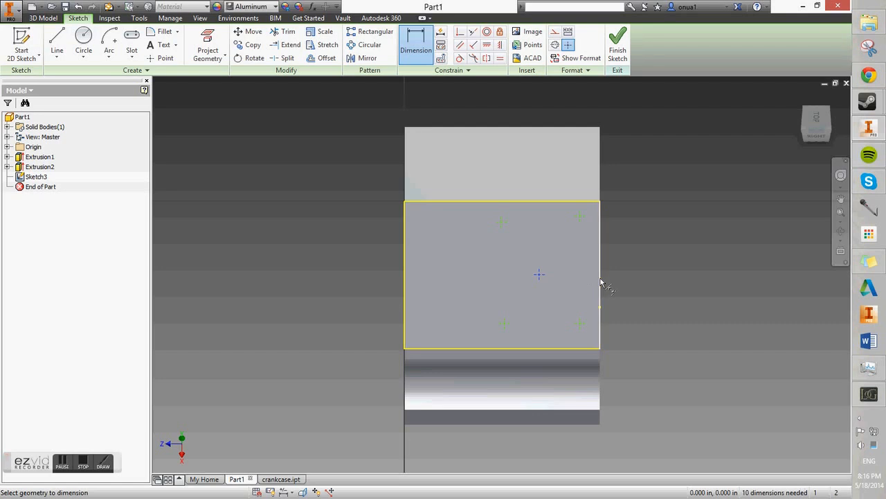
click(588, 244)
click(557, 244)
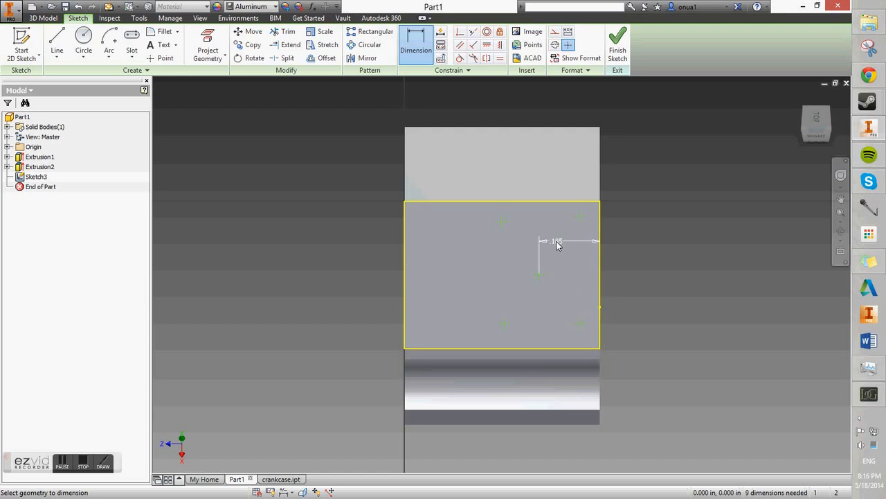
text(250)
key(Return)
- Dimension the lower-right point 0.07 in from the face's right edge
click(581, 324)
click(600, 335)
click(549, 337)
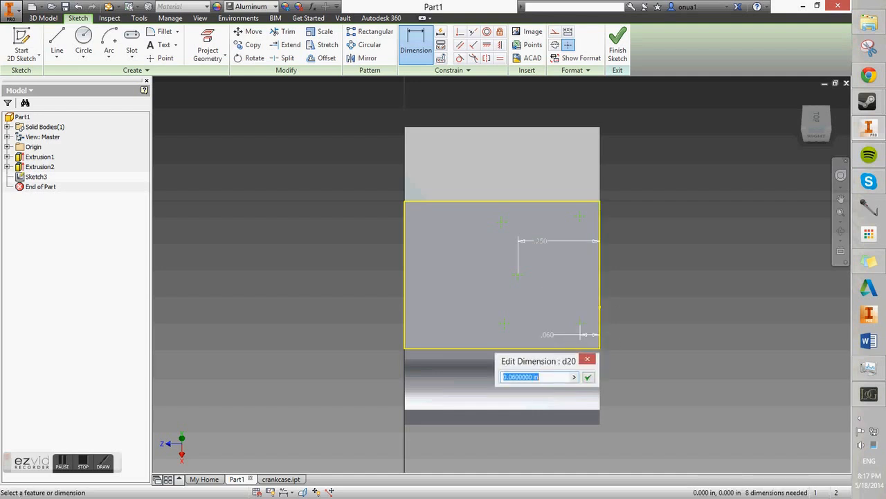
text(.7)
key(Return)
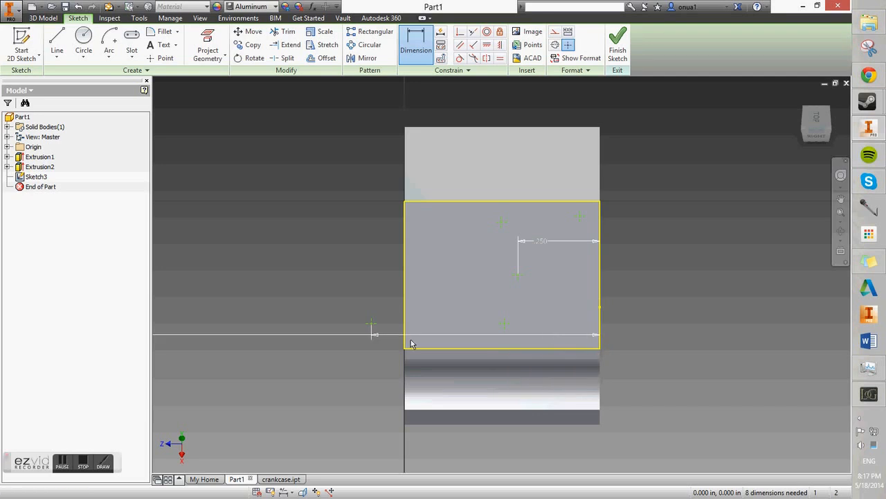
scroll(379, 344, down, 5)
double_click(243, 338)
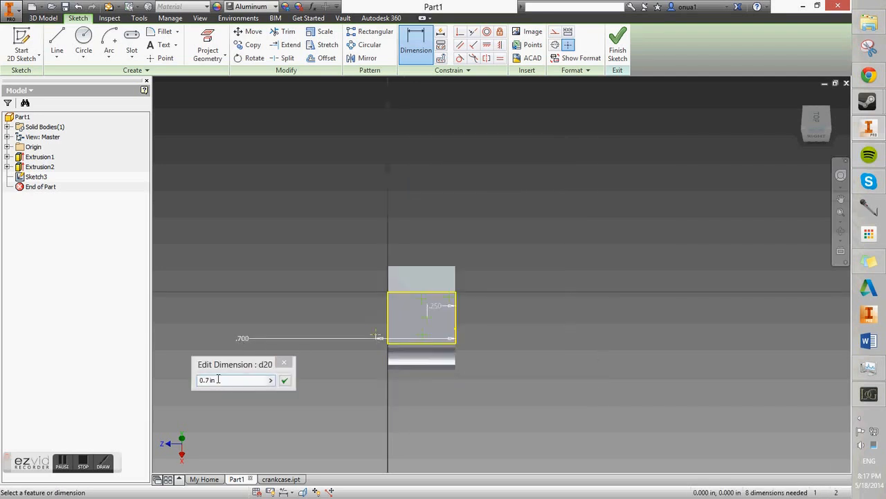
text(0)
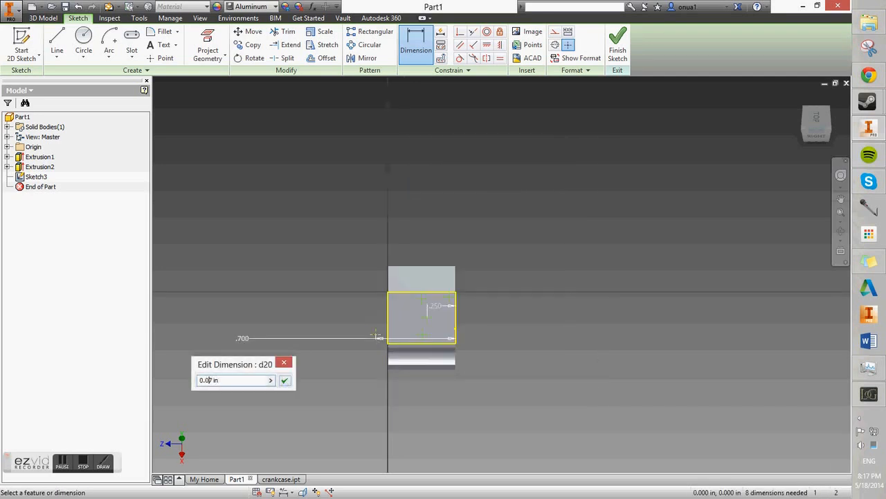
click(284, 382)
- Delete the three other outer points, keeping only the middle point and the dimensioned lower-right point
scroll(435, 333, up, 5)
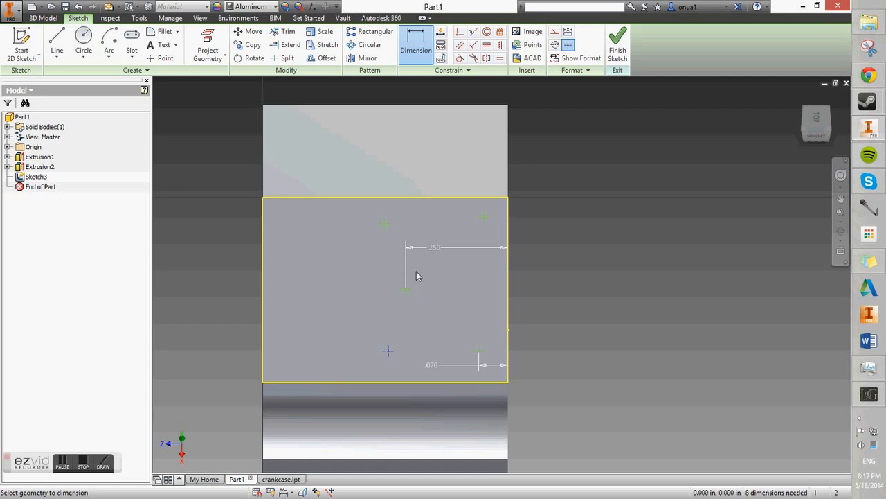
click(386, 223)
key(Escape)
key(Escape)
click(384, 350)
key(Delete)
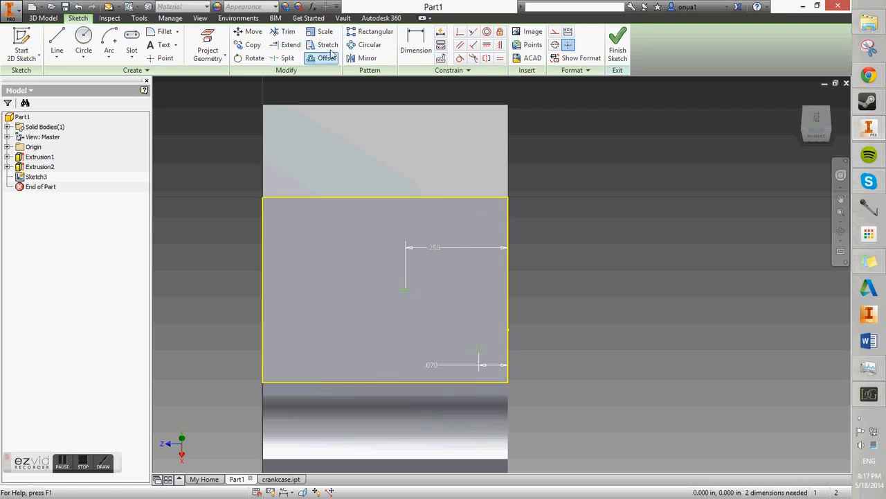
- Set up a rectangular pattern of the lower-right point along the face's lower edge with 2 instances spaced .43-.07
click(370, 32)
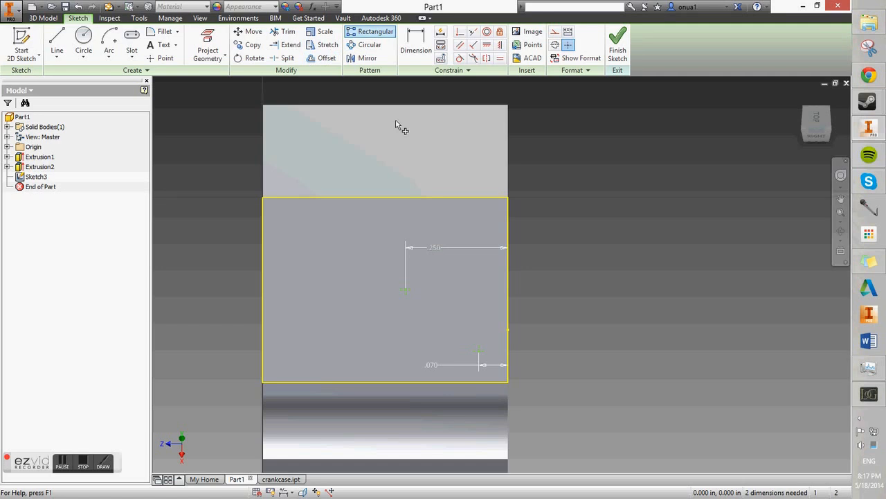
click(478, 354)
click(173, 134)
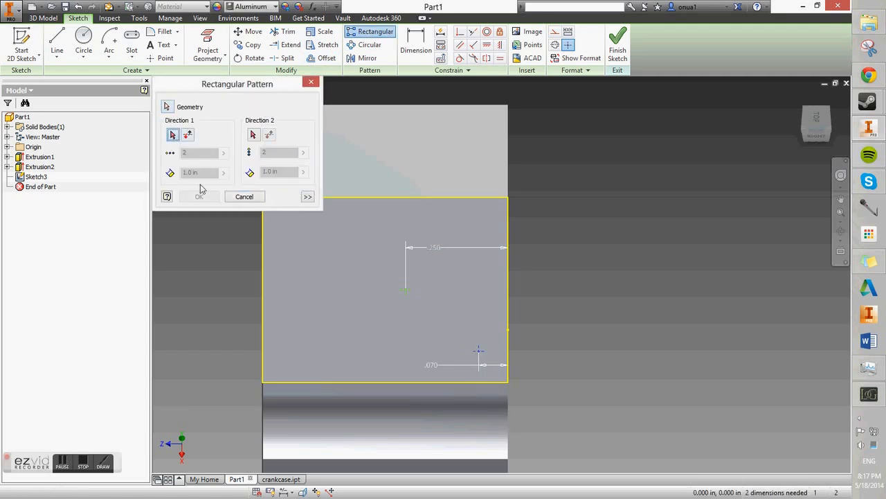
click(337, 381)
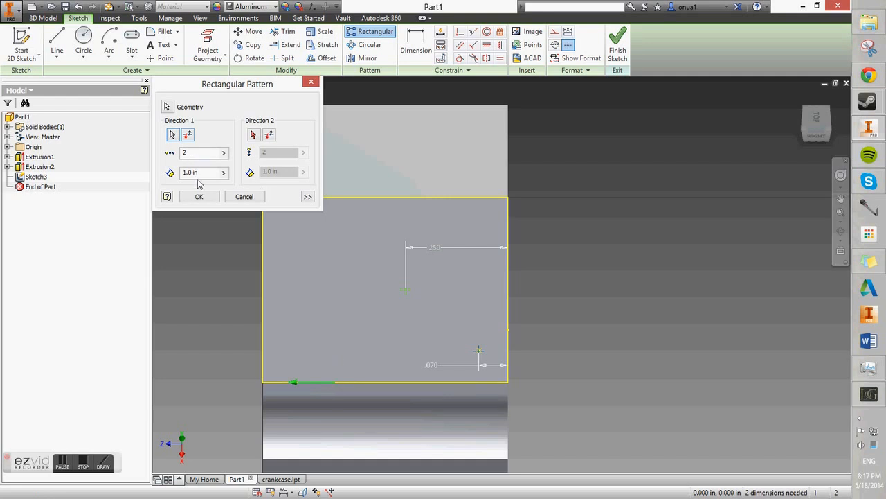
drag(204, 178, 179, 179)
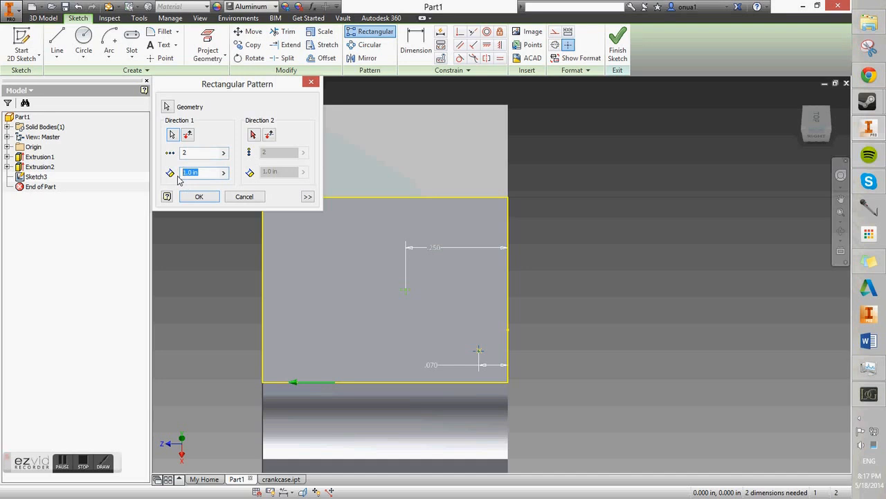
text(.43-.07)
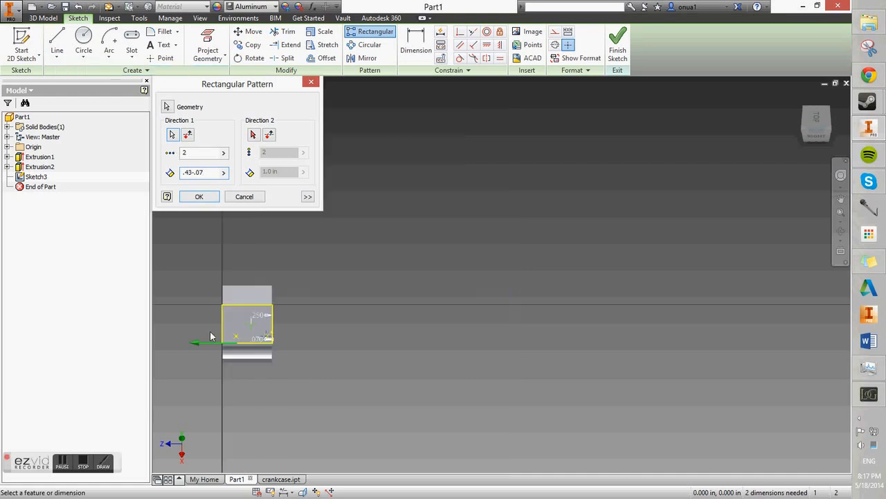
- Add the face's right edge as the pattern's second direction with 2 instances spaced .43-.07, and create the pattern
scroll(211, 336, down, 4)
scroll(211, 337, up, 3)
click(253, 134)
click(434, 265)
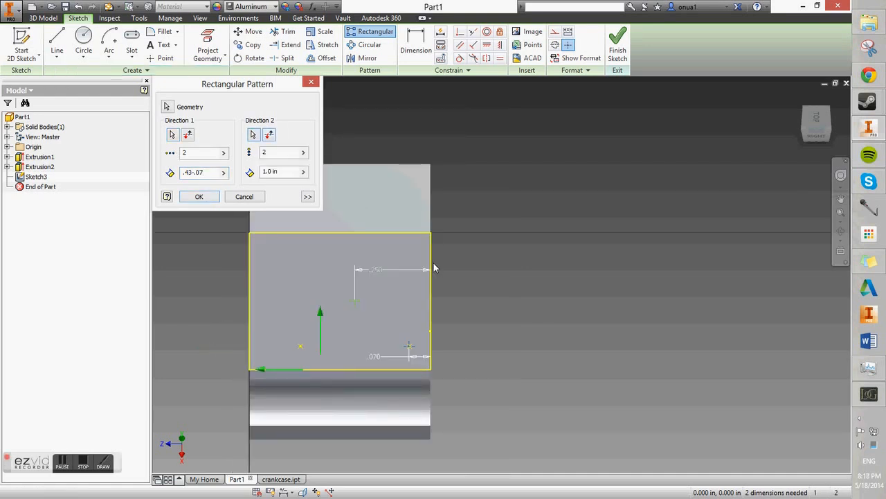
click(197, 173)
right_click(196, 174)
click(195, 176)
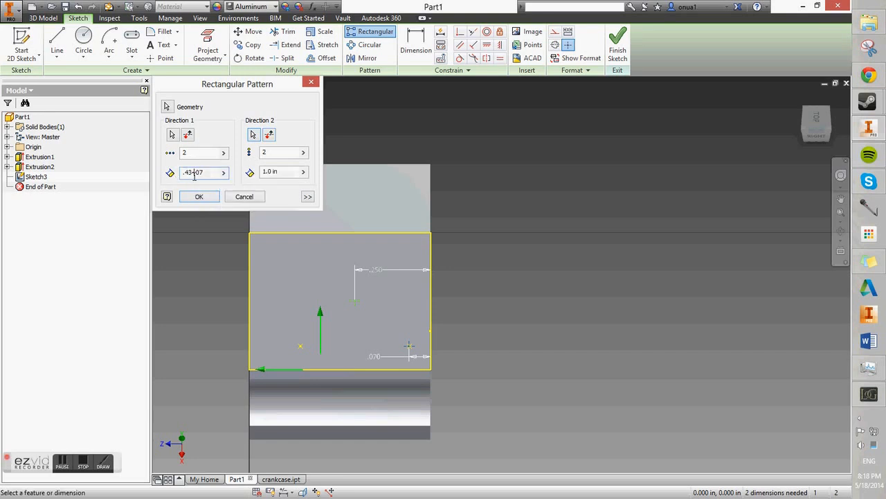
drag(190, 175, 170, 176)
key(ctrl+c)
drag(285, 171, 248, 175)
key(ctrl+v)
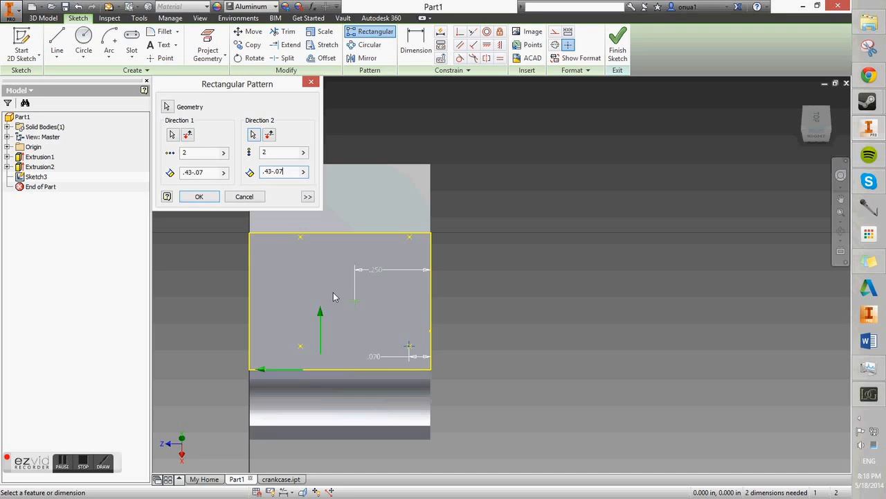
click(215, 198)
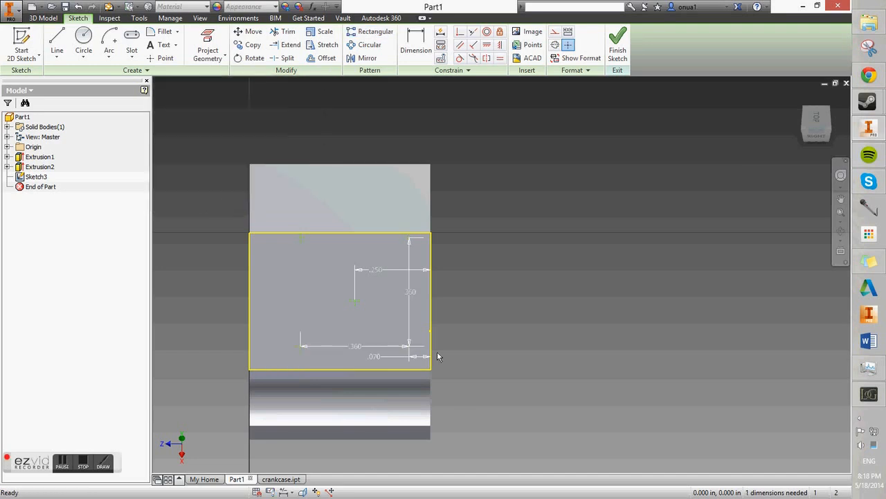
- Dimension the lower-right point 0.07 in from the face's lower edge and finish the sketch
scroll(437, 356, up, 4)
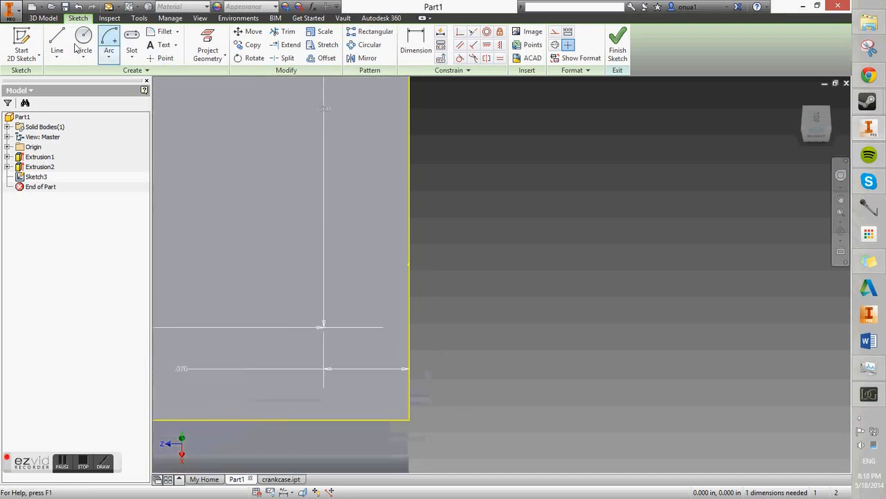
click(416, 43)
click(324, 328)
click(398, 420)
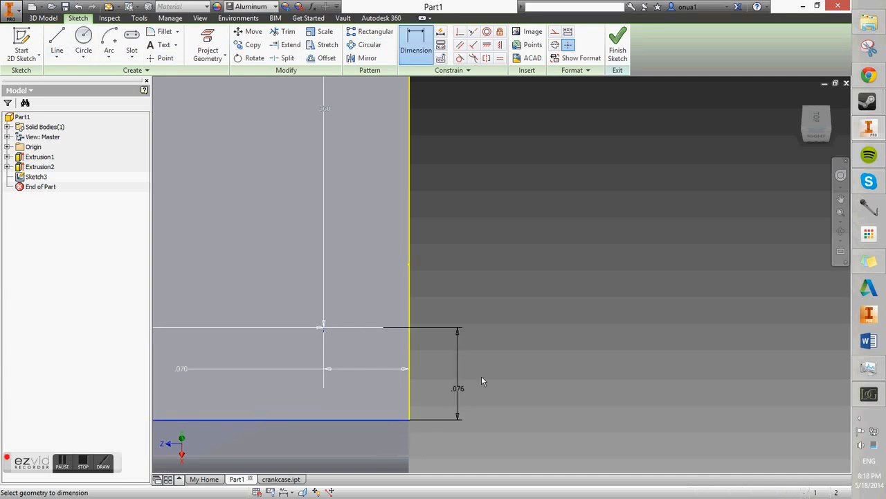
click(494, 370)
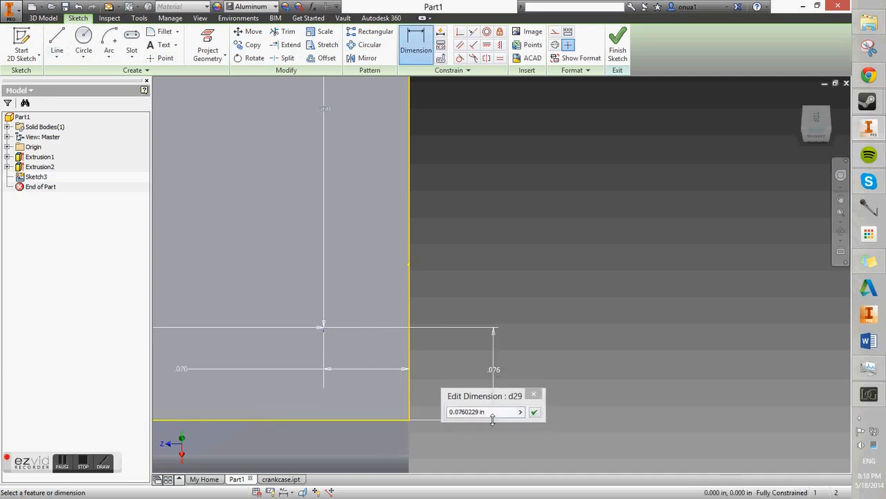
text(.07)
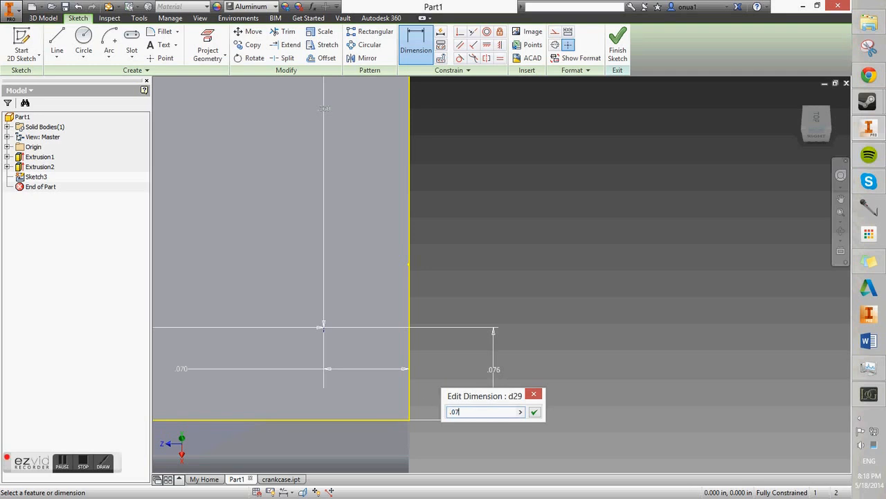
key(Return)
scroll(430, 400, down, 3)
scroll(416, 291, up, 3)
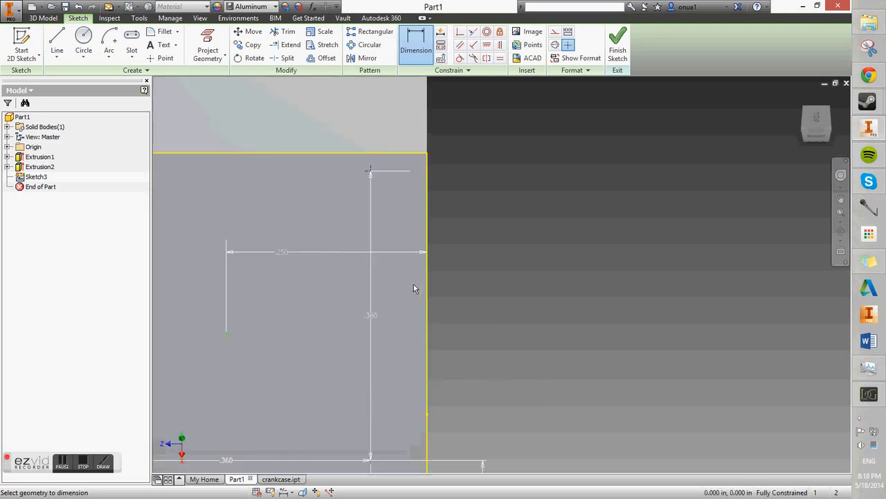
scroll(408, 273, down, 2)
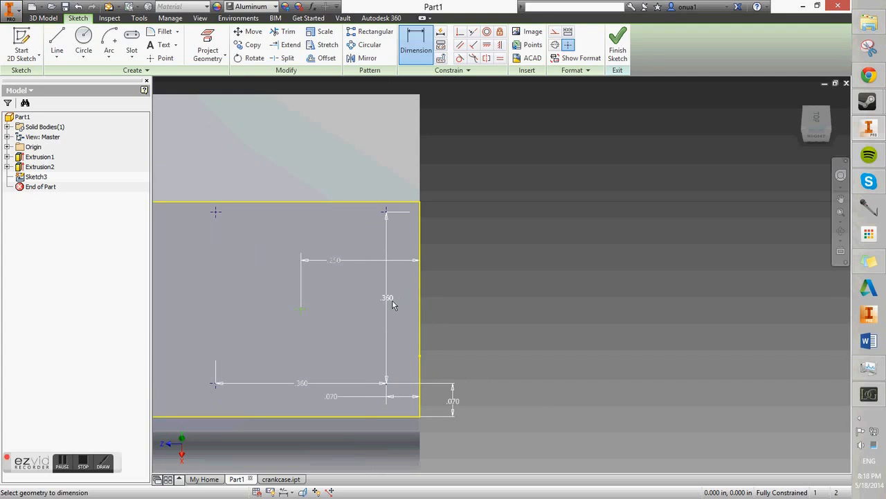
mouse_move(393, 305)
click(615, 58)
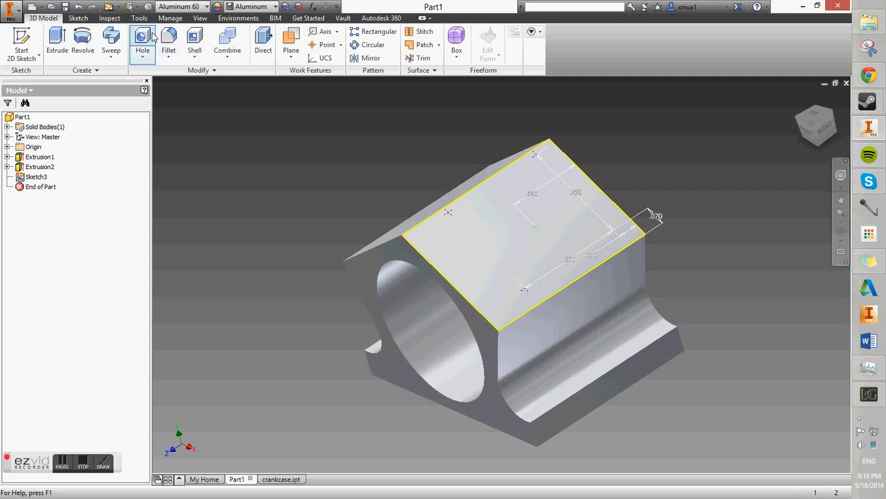
- Start a Hole feature from the sloping face's sketch with a 3/64 in diameter, using the four corner points and excluding the middle point
click(147, 52)
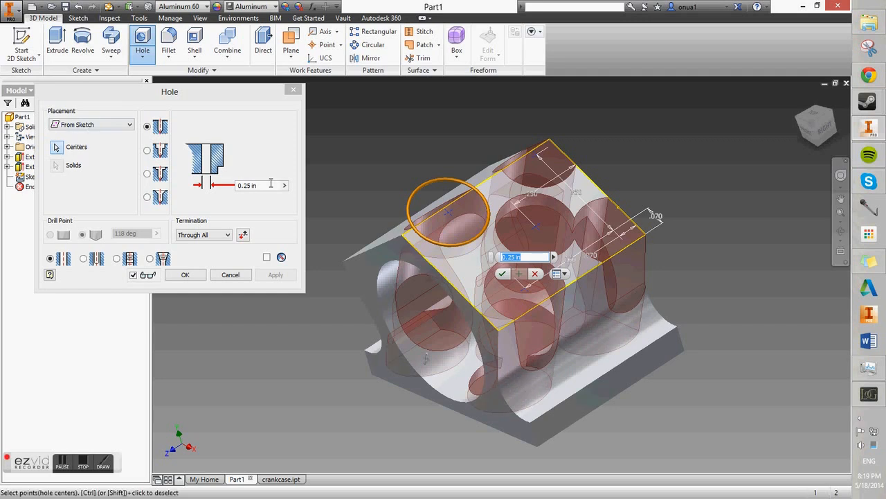
drag(251, 186, 243, 186)
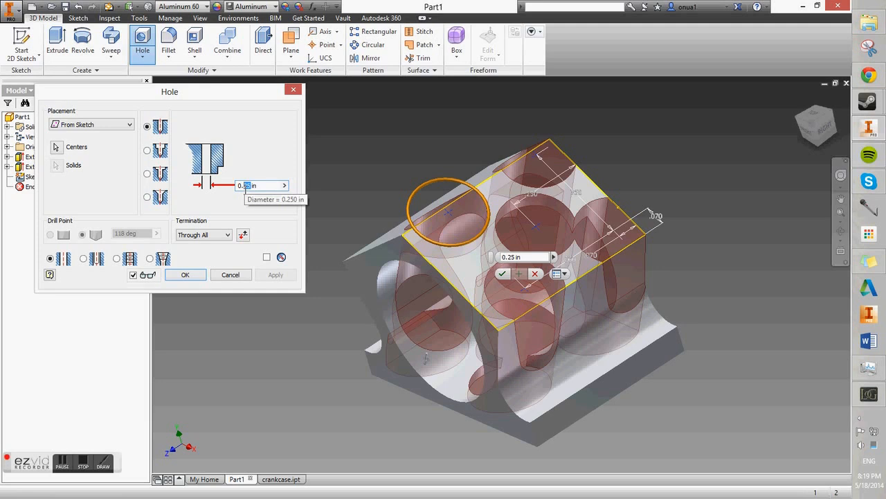
key(BackSpace)
key(BackSpace)
key(BackSpace)
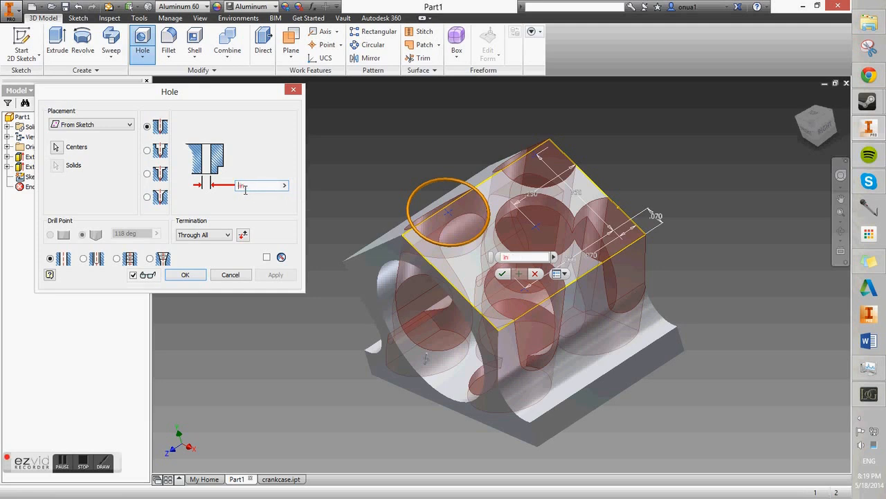
text(3/64)
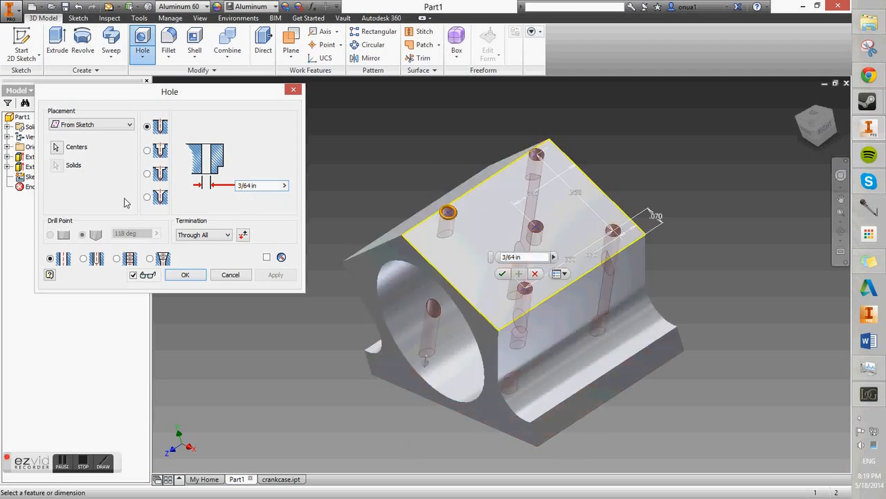
click(56, 148)
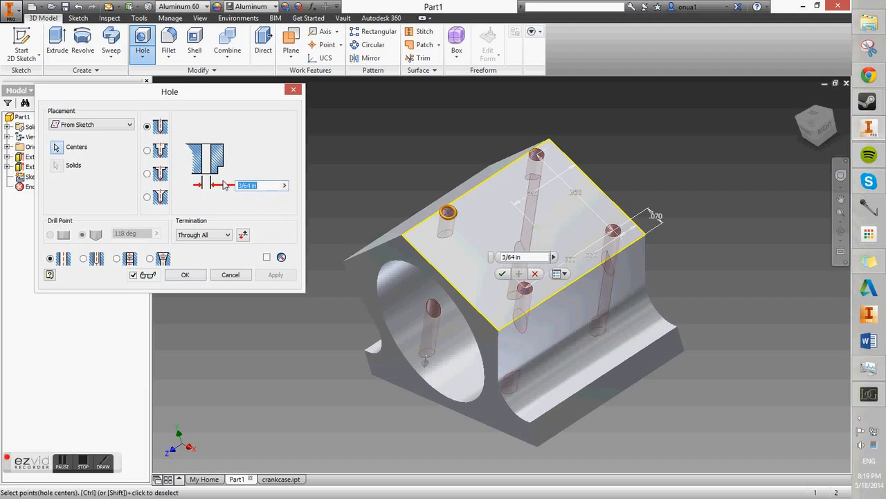
- Set the corner holes' termination to Distance with a depth of 0.125 in and create them
click(228, 236)
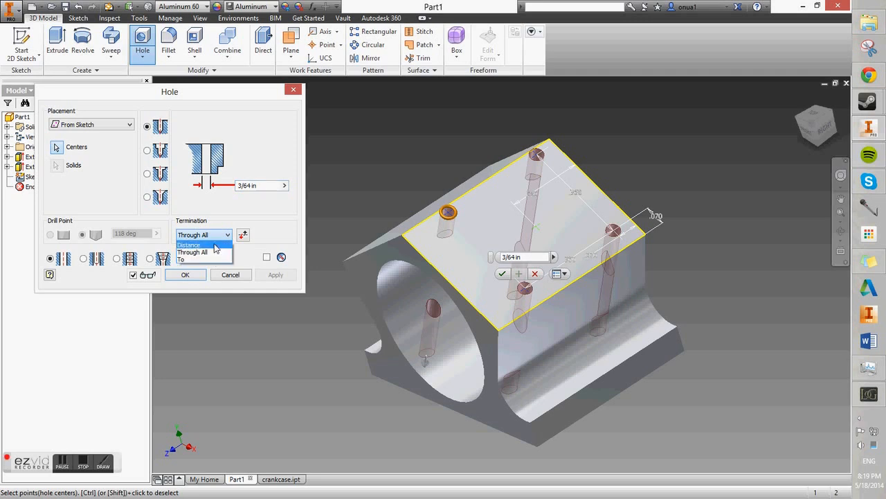
click(215, 246)
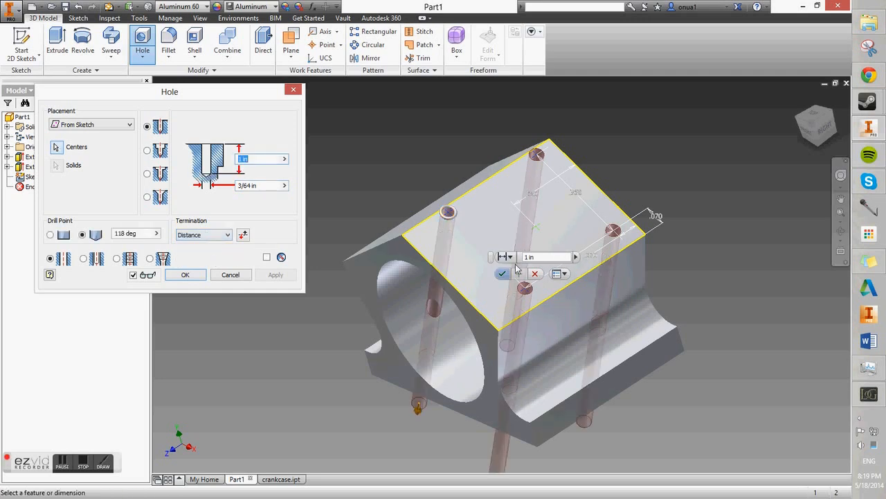
drag(417, 411, 481, 262)
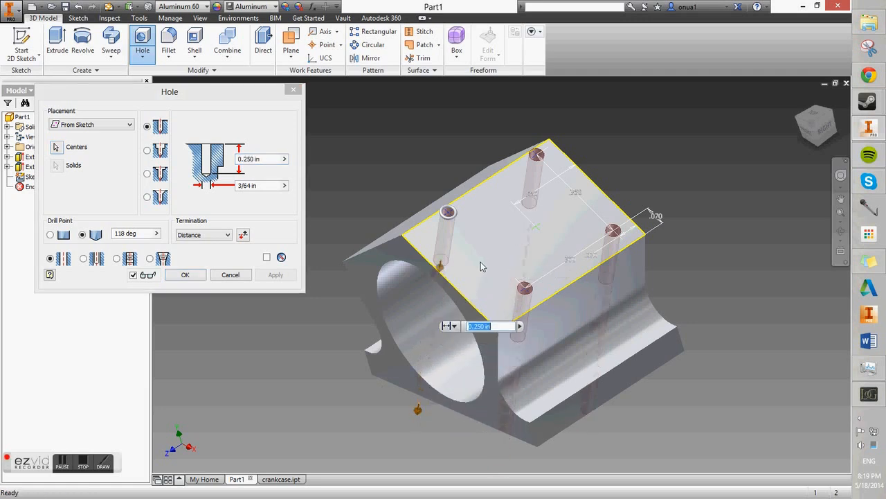
click(807, 133)
drag(468, 262, 489, 227)
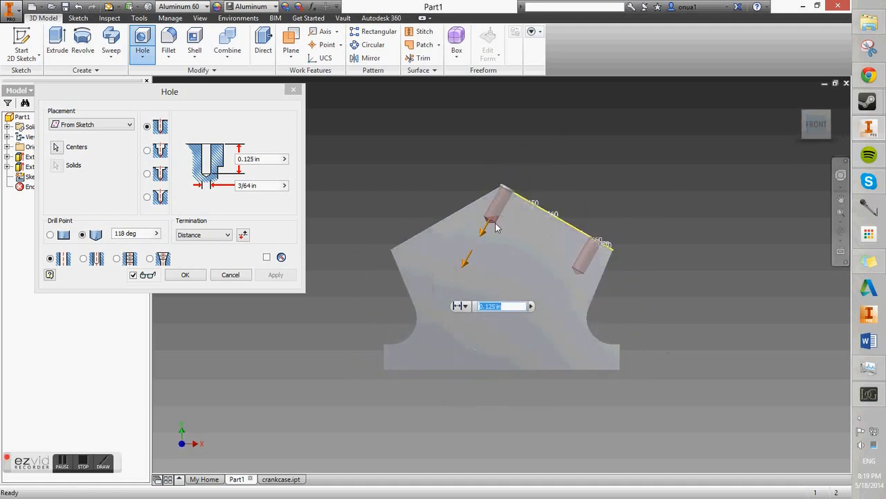
drag(483, 236, 491, 228)
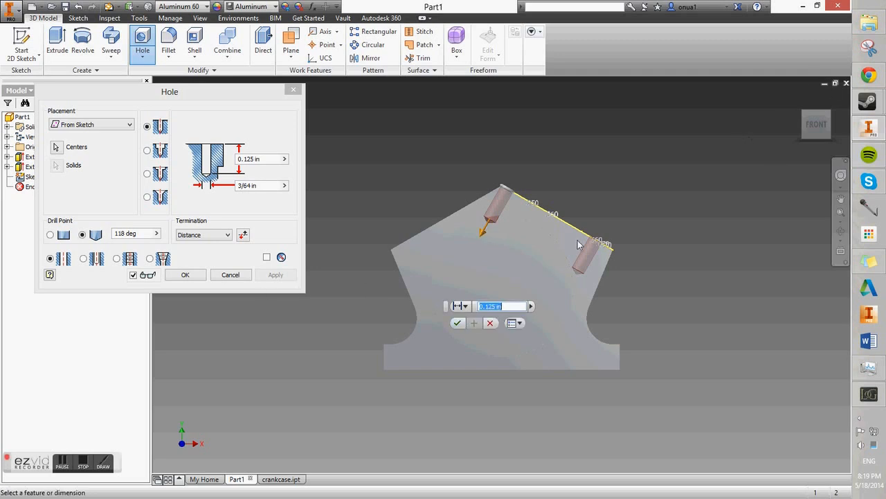
click(829, 115)
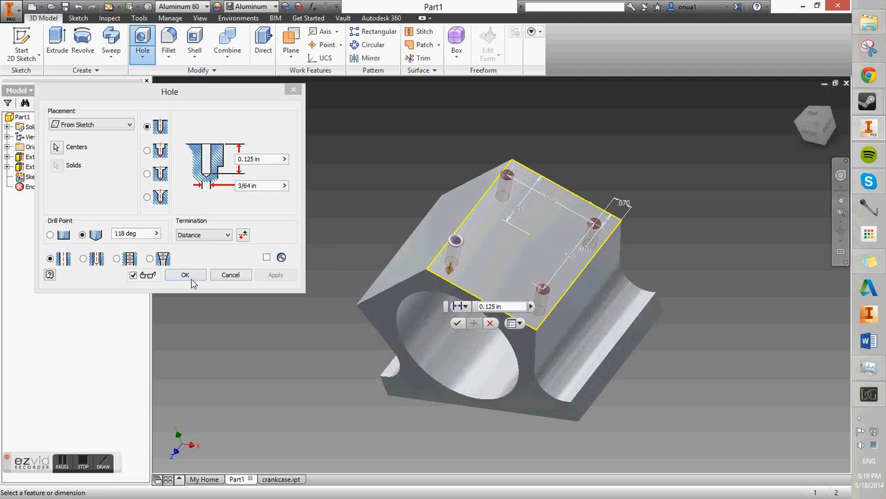
click(457, 323)
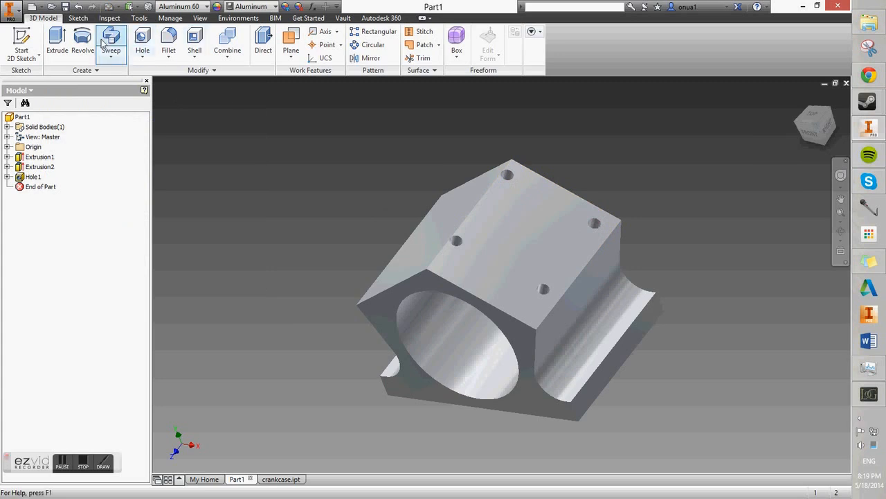
- Share the sketch used by the corner holes so its middle point is available for another feature
click(142, 38)
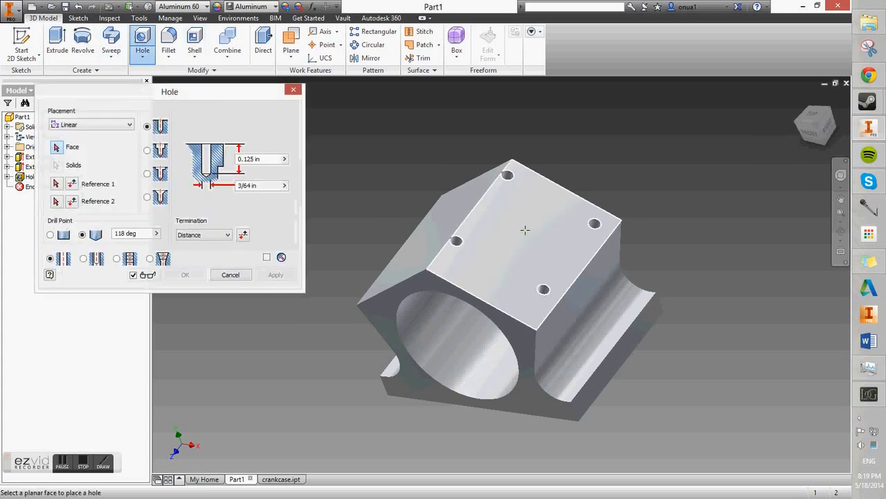
click(295, 90)
click(7, 176)
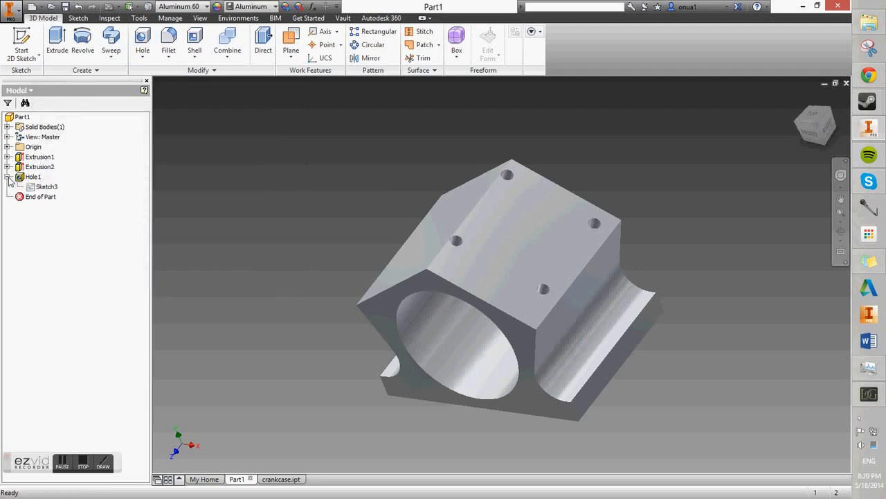
click(47, 186)
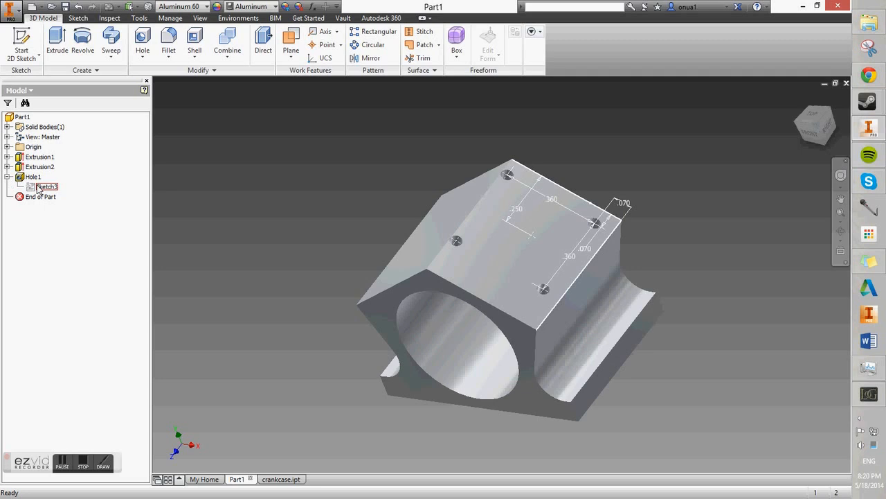
right_click(40, 189)
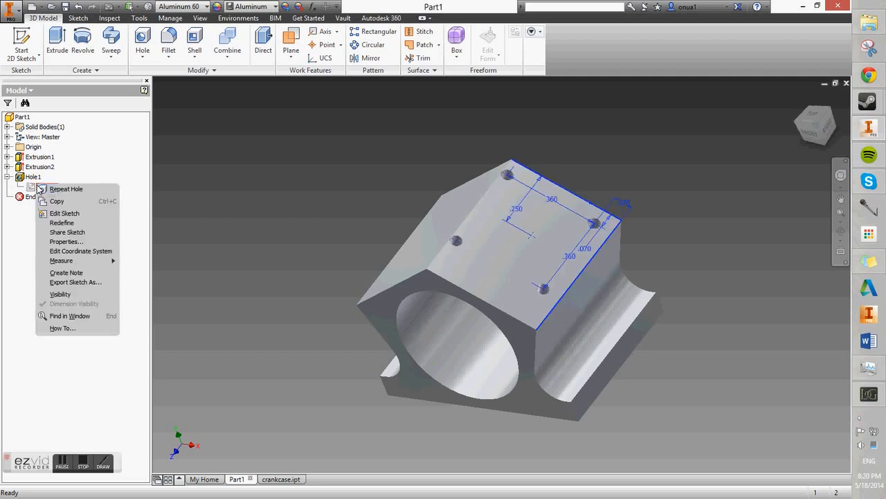
click(67, 232)
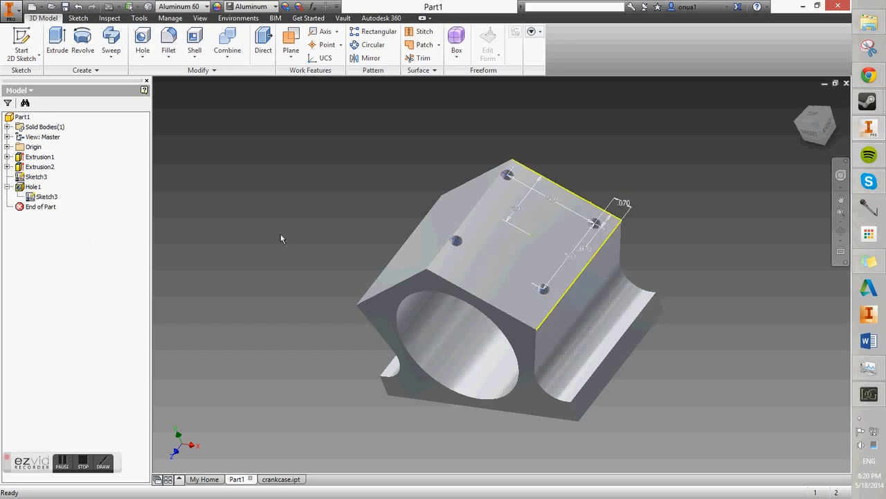
- Create a hole of .25 in diameter and 0.125 in depth at the shared sketch's middle point
click(142, 43)
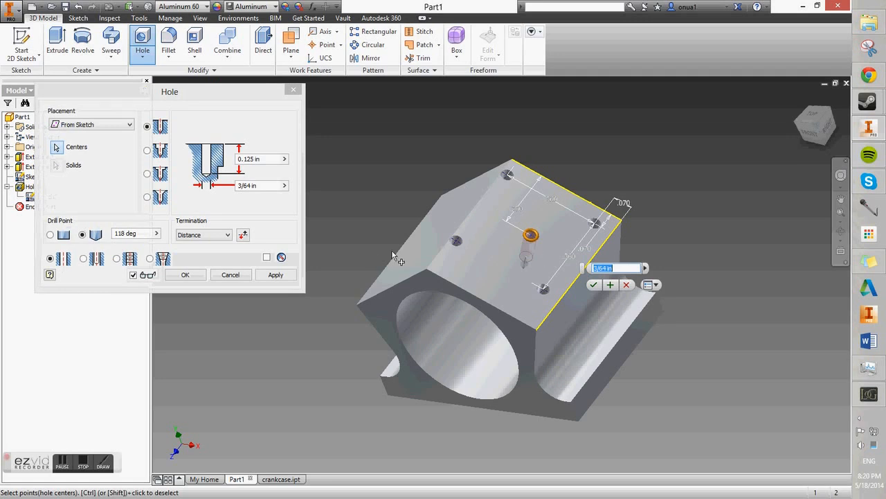
text(.25)
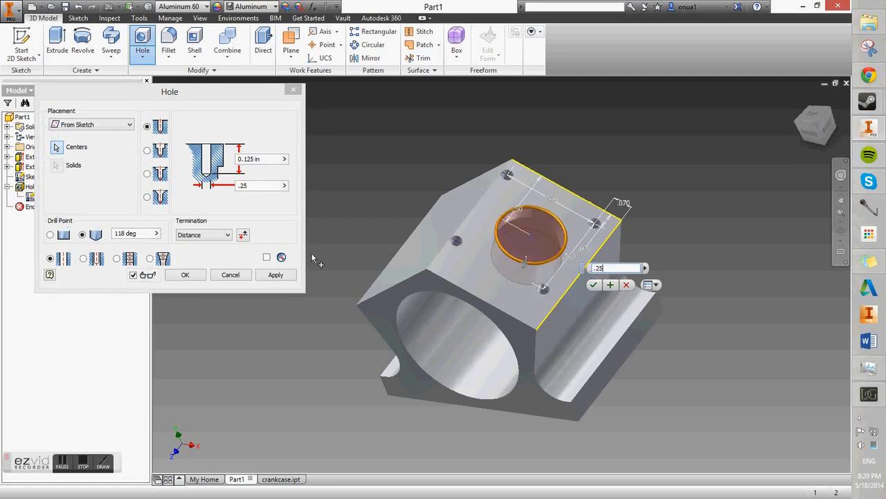
click(185, 275)
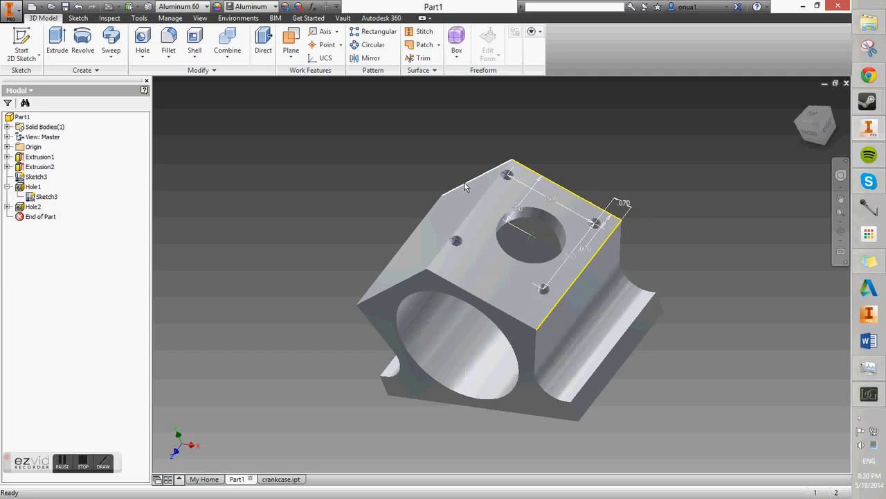
- Edit the middle hole and set its diameter to .375 in
click(28, 207)
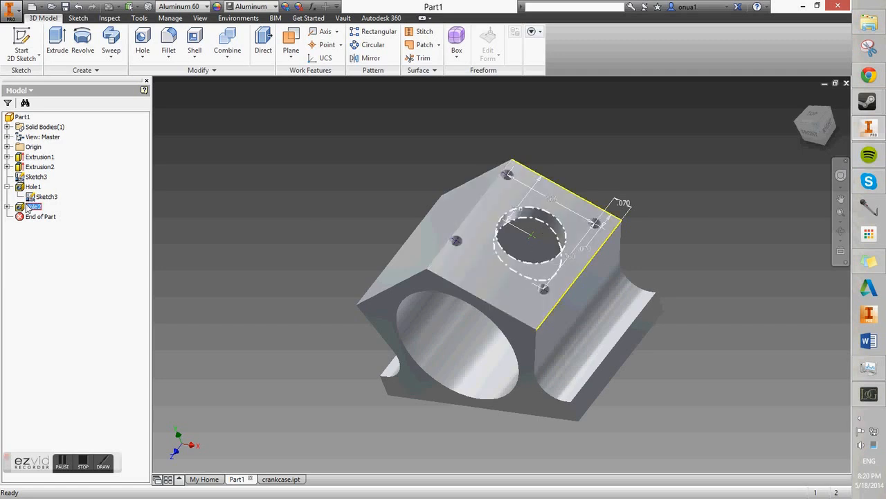
right_click(65, 223)
click(62, 278)
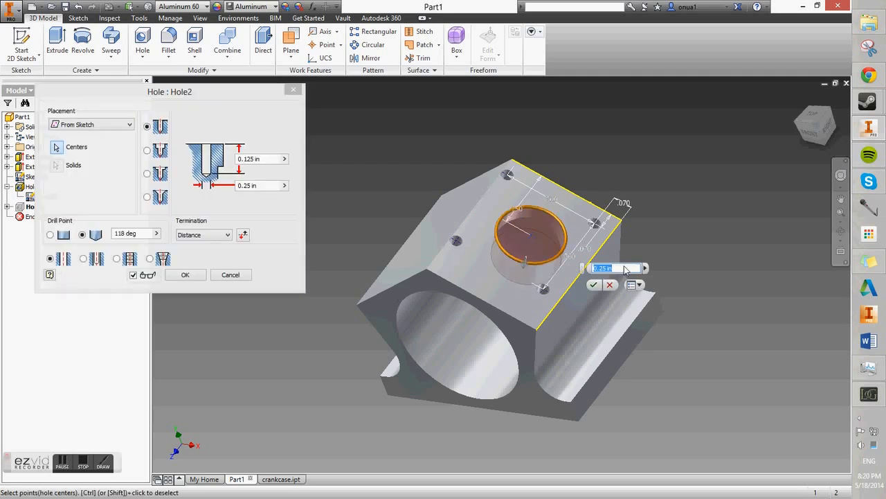
text(.375)
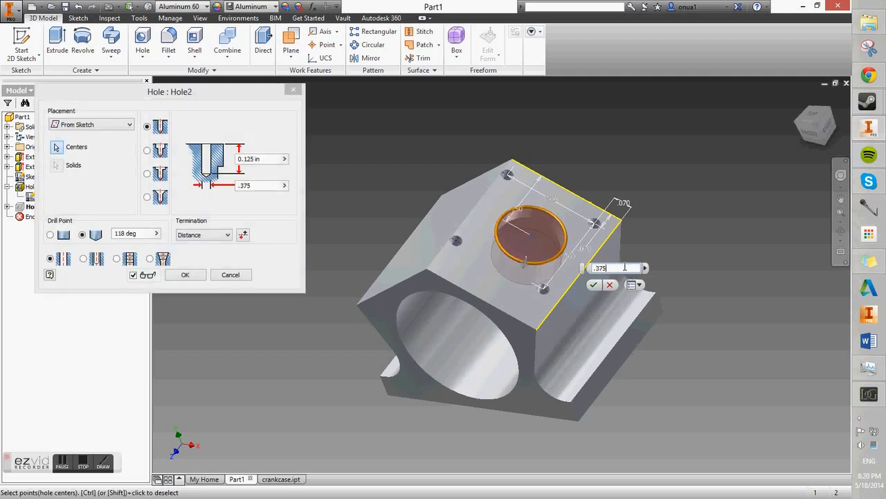
key(Return)
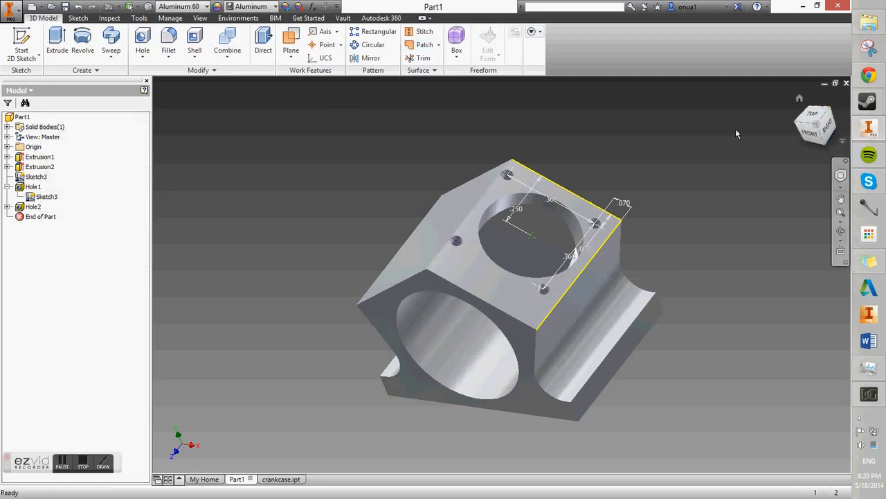
- Hide the shared hole sketch and return the part to its home view
right_click(49, 198)
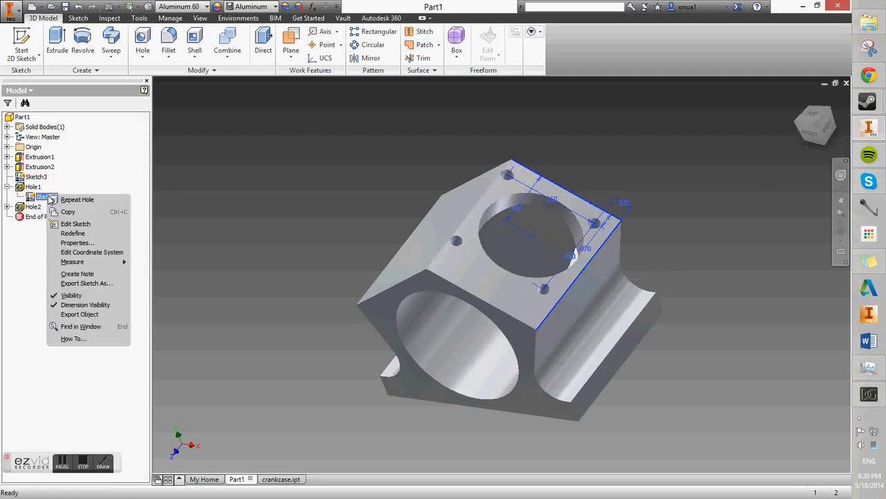
click(71, 295)
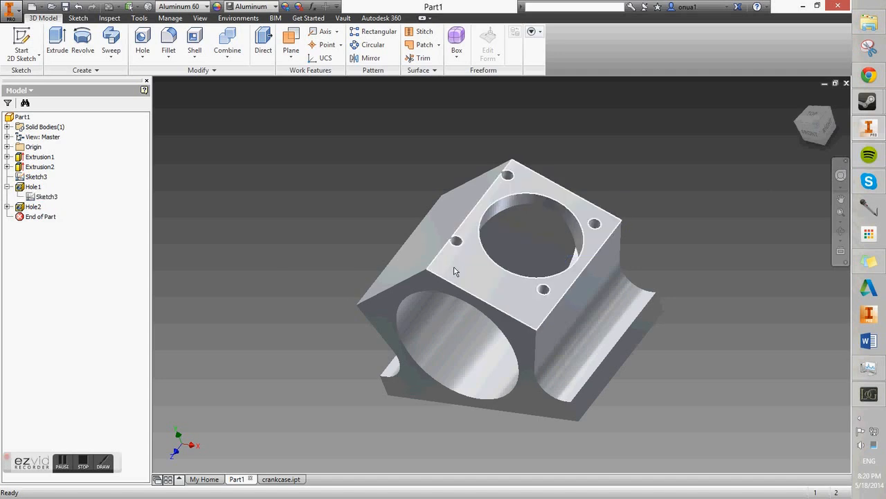
key(F4)
drag(427, 257, 446, 226)
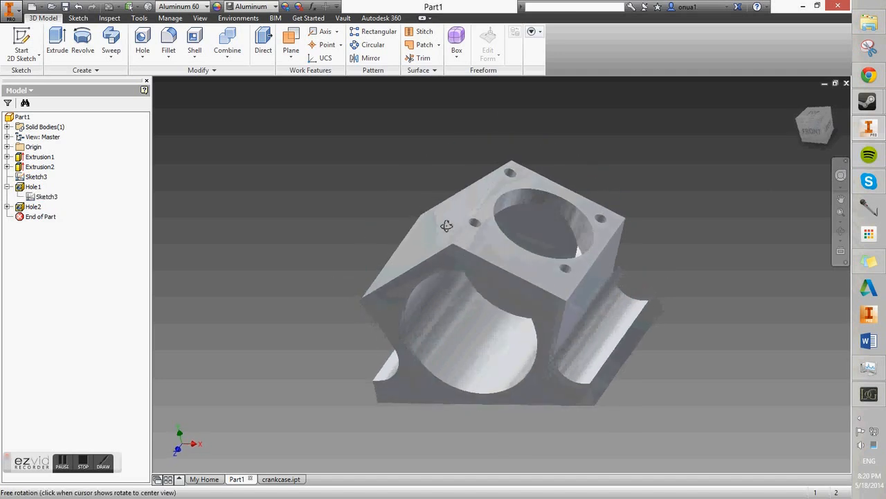
click(64, 462)
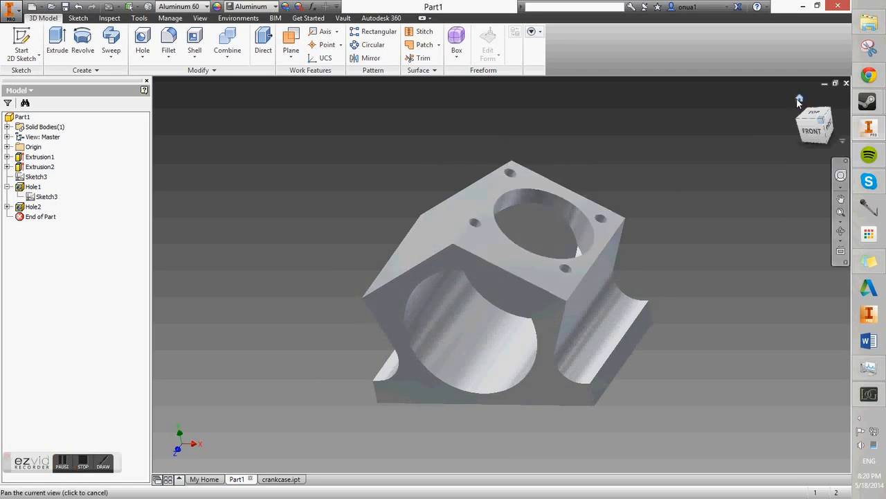
click(799, 100)
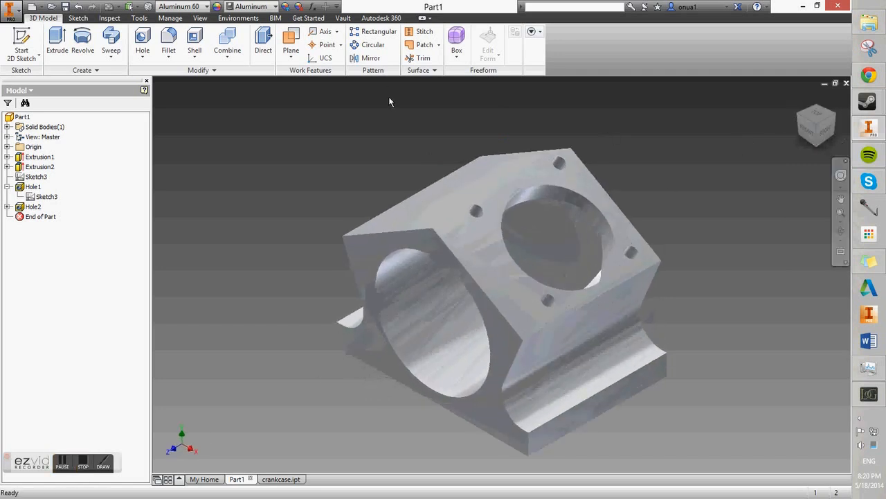
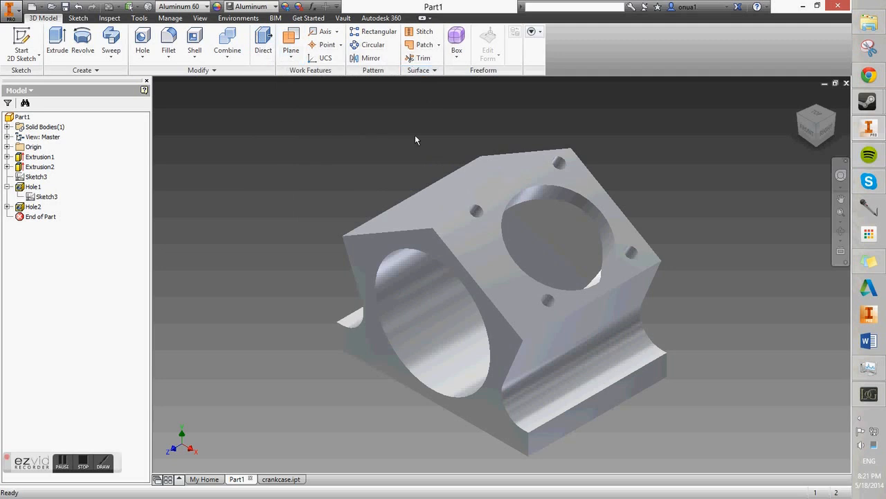
- Switch to crankcase.ipt and examine its bores, bolt holes and cylindrical boss from the front and the rear
click(63, 469)
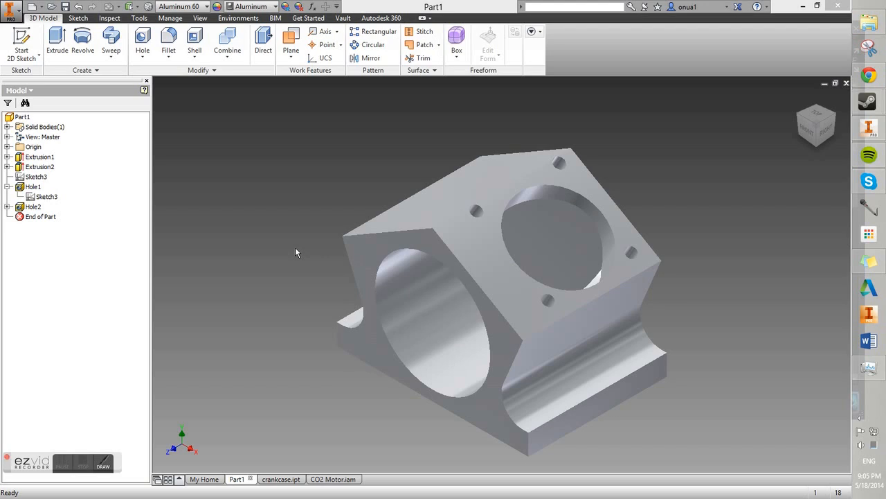
click(281, 479)
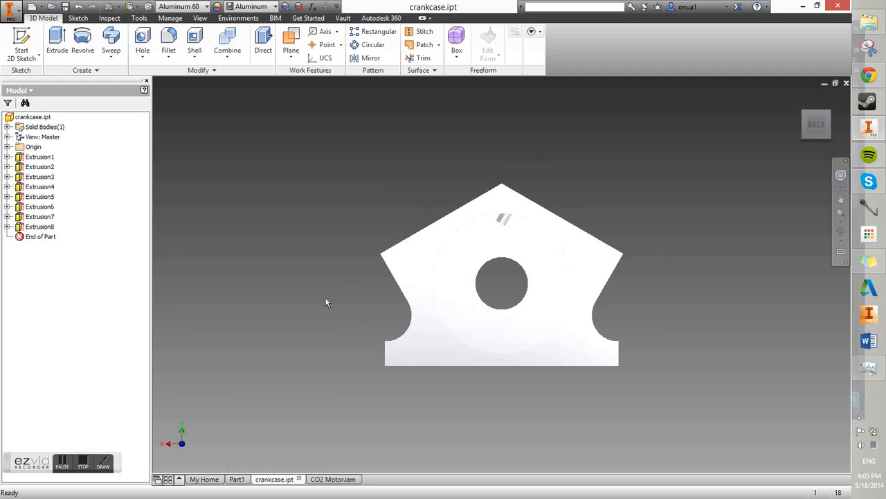
key(F4)
drag(447, 208, 340, 291)
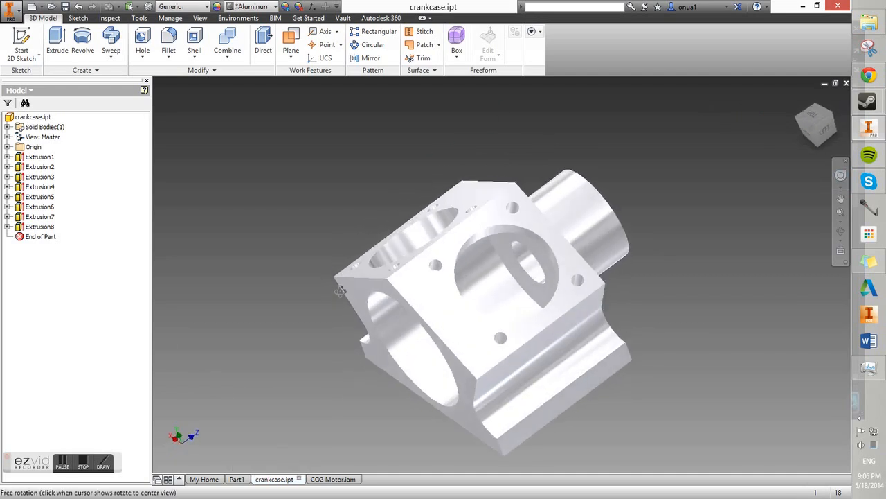
key(Escape)
key(F4)
drag(536, 198, 713, 245)
key(Escape)
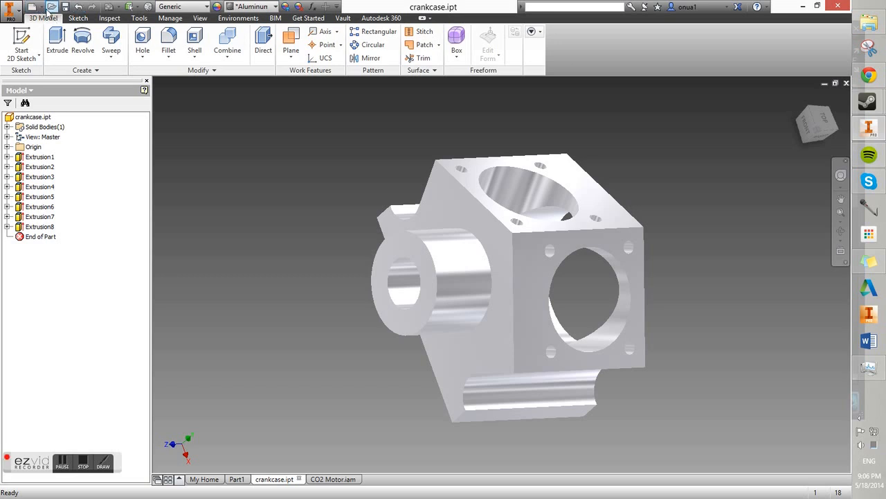
- Create a new assembly file
click(9, 10)
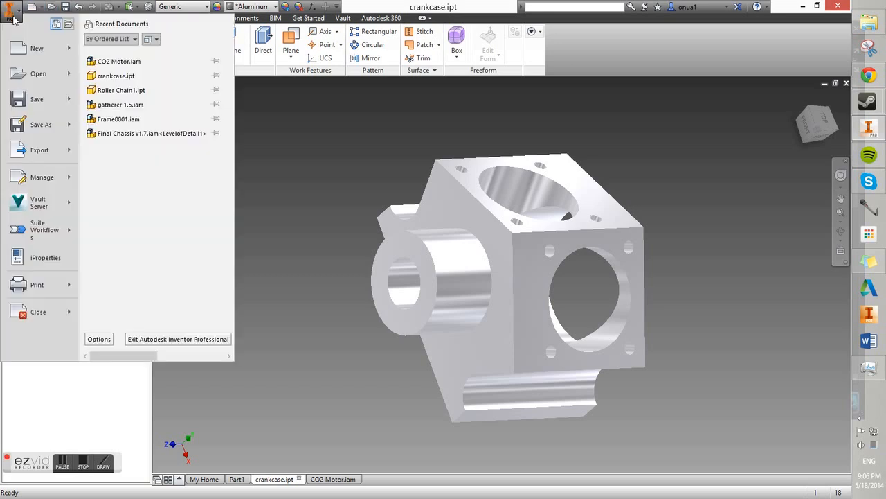
mouse_move(48, 54)
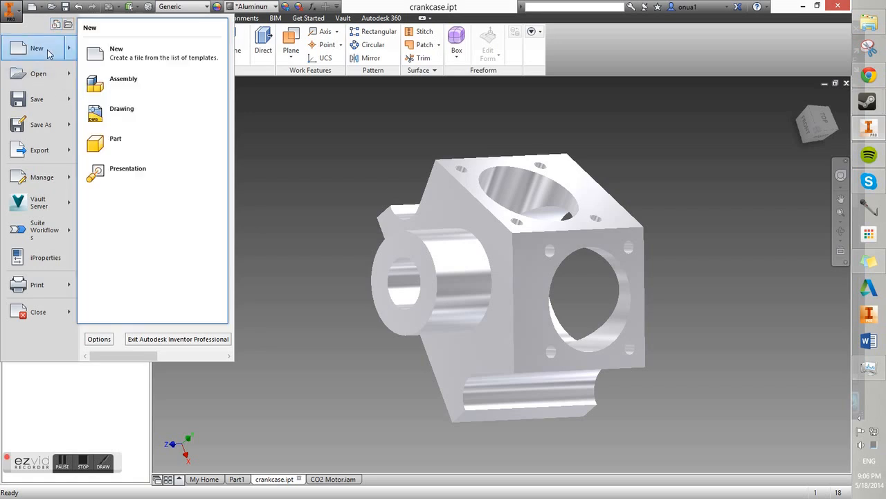
click(259, 128)
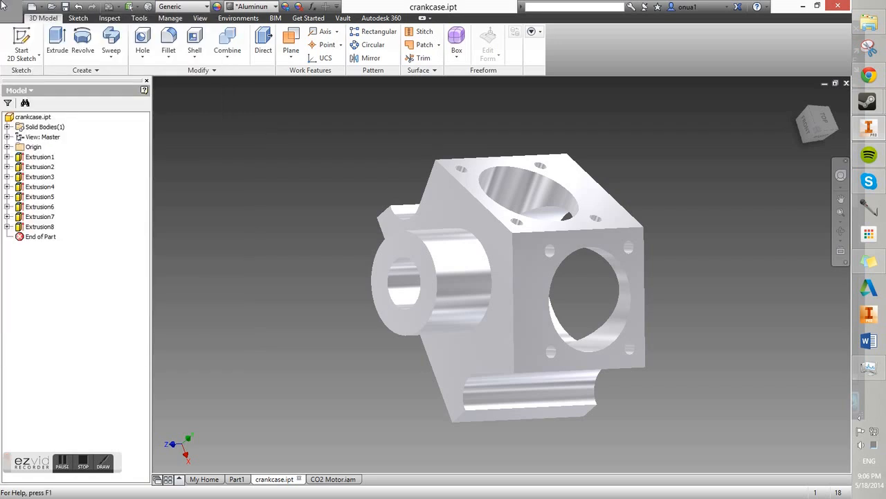
click(42, 8)
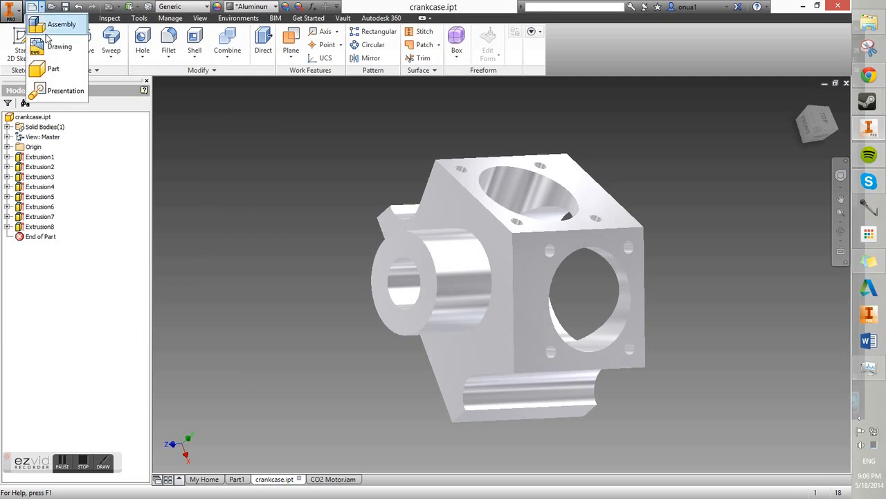
click(45, 33)
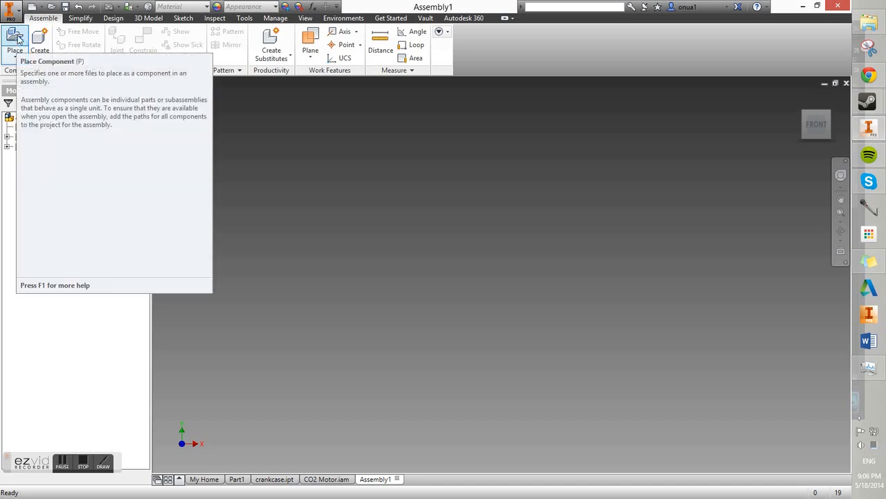
- Place one instance of crankcase.ipt from the CO2 Demo folder in the assembly
click(16, 43)
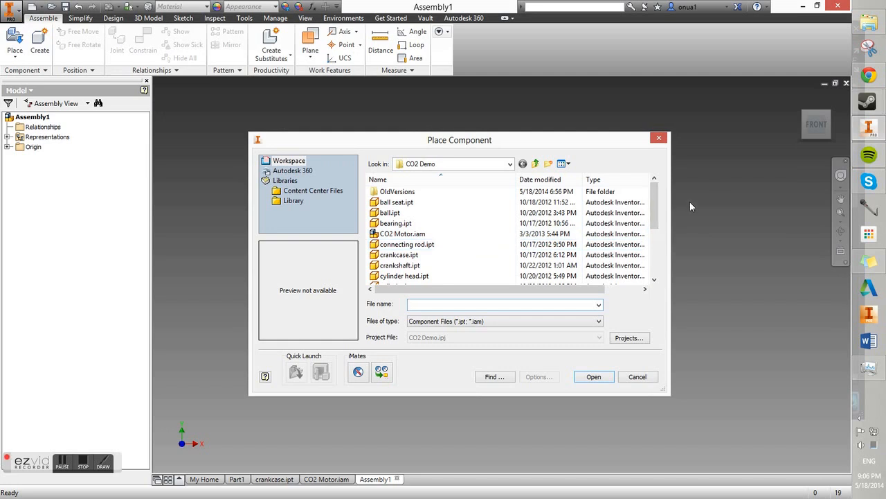
drag(651, 209, 651, 219)
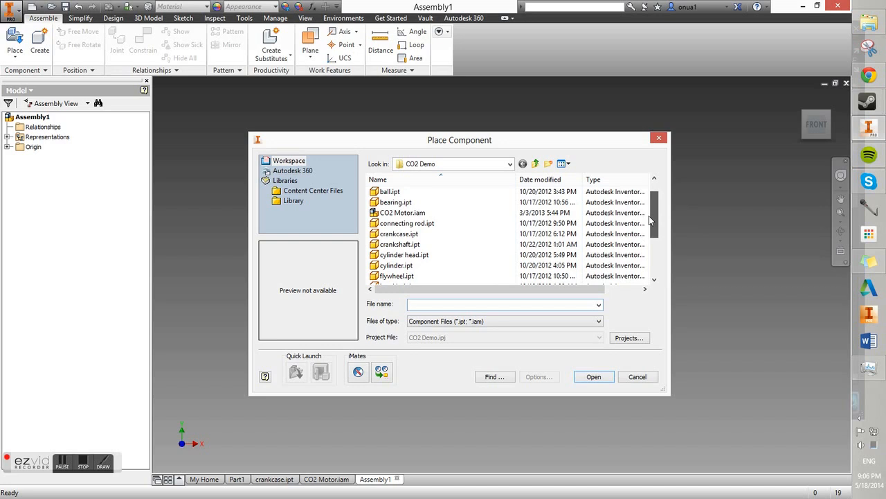
click(412, 234)
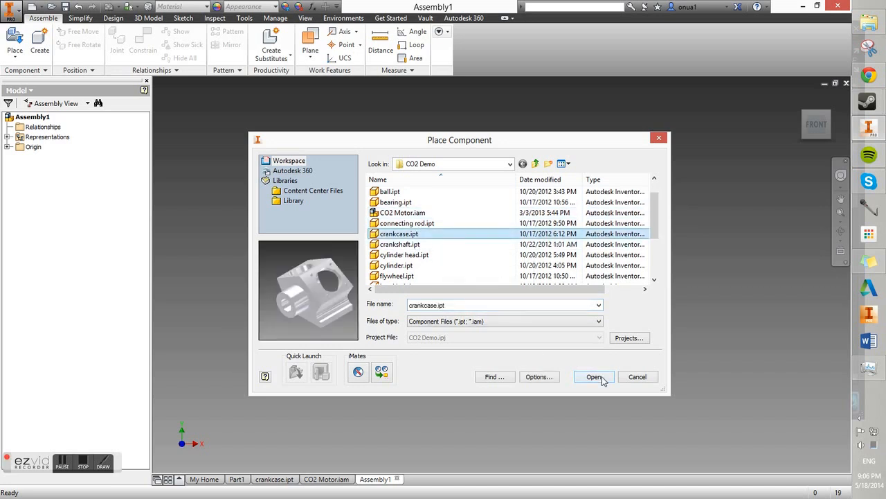
click(596, 378)
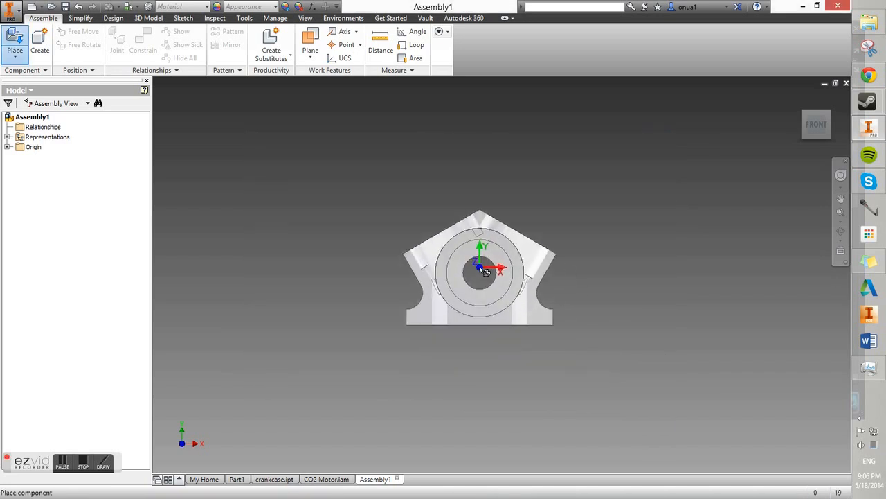
click(619, 352)
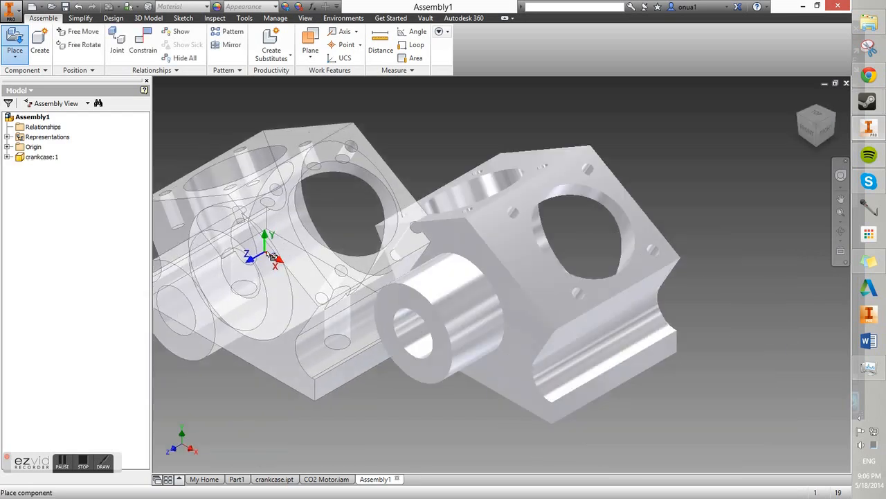
key(Escape)
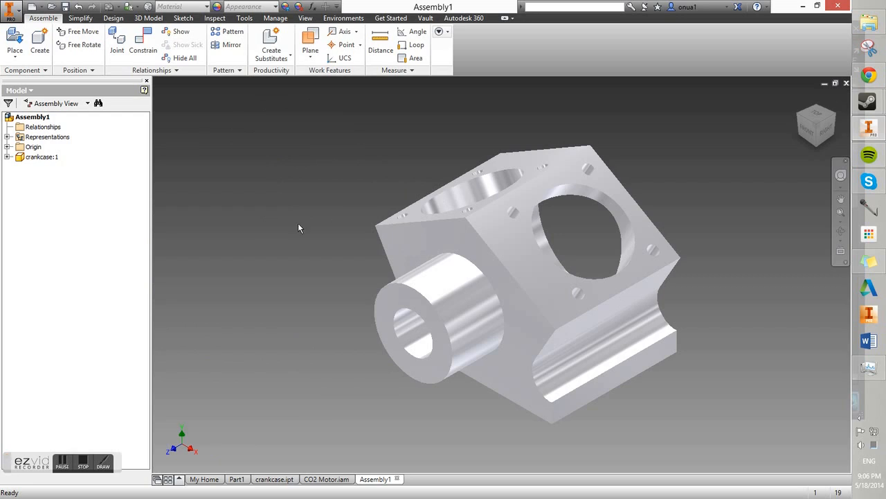
- Browse the part previews in the CO2 Demo folder and open cylinder.ipt for placement
click(25, 41)
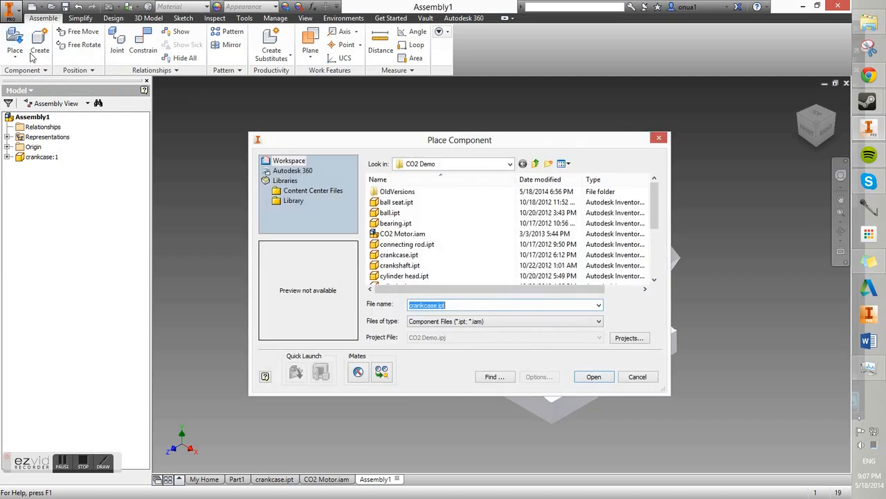
drag(660, 219, 659, 257)
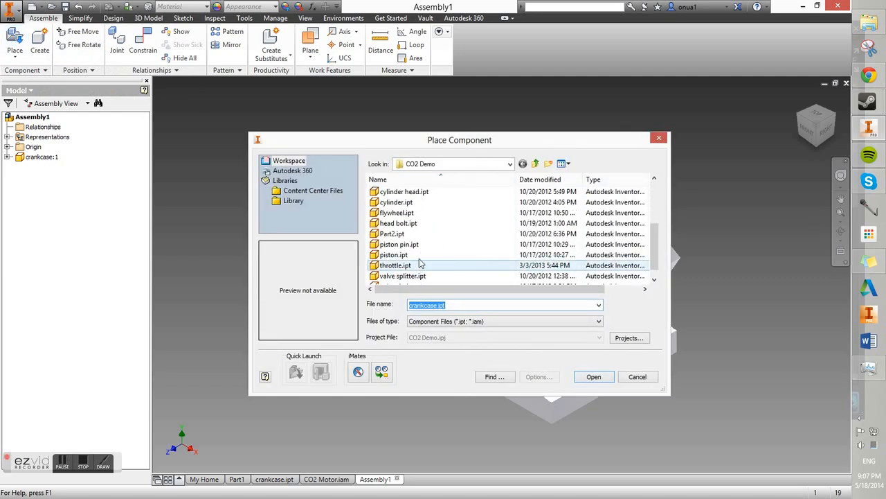
click(421, 256)
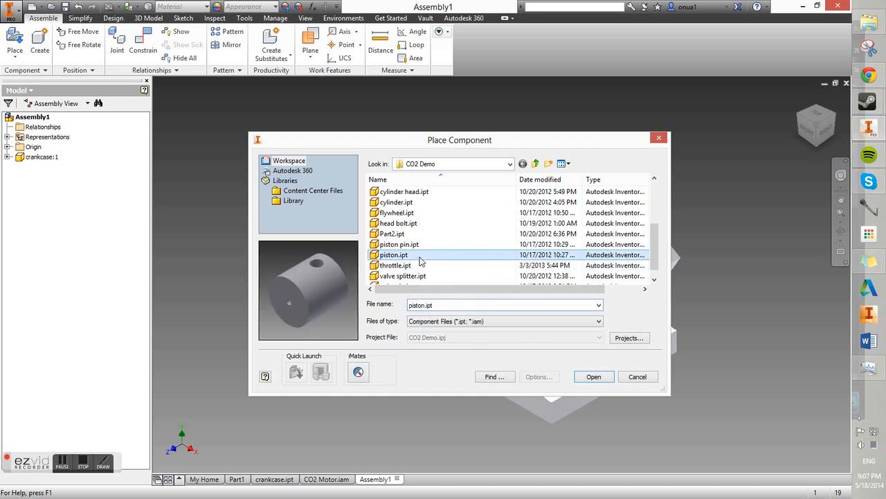
drag(656, 256, 654, 265)
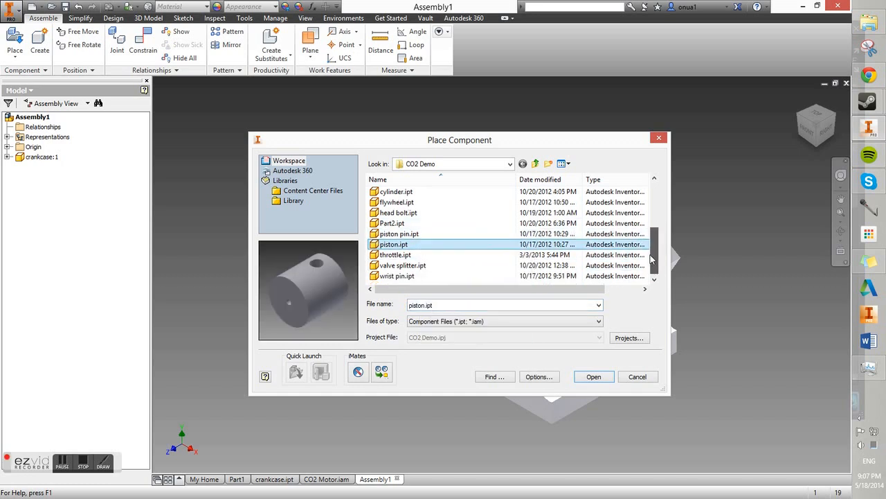
scroll(439, 218, up, 1)
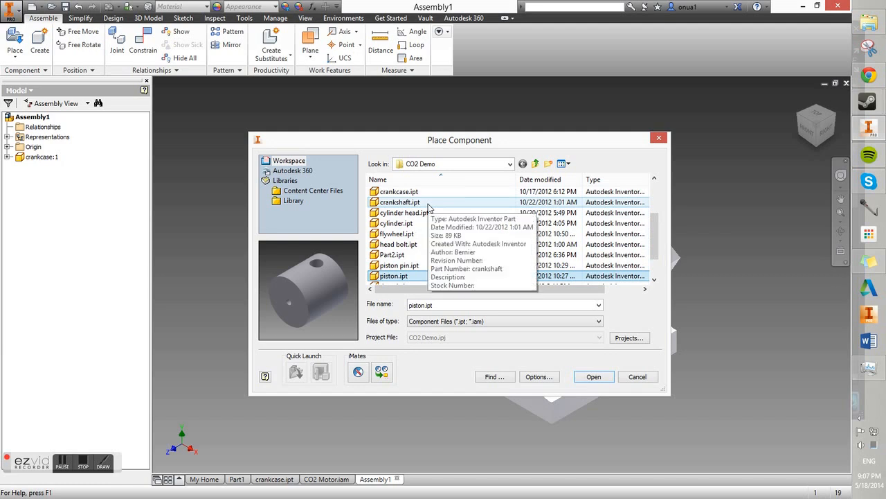
click(427, 202)
click(416, 192)
click(412, 213)
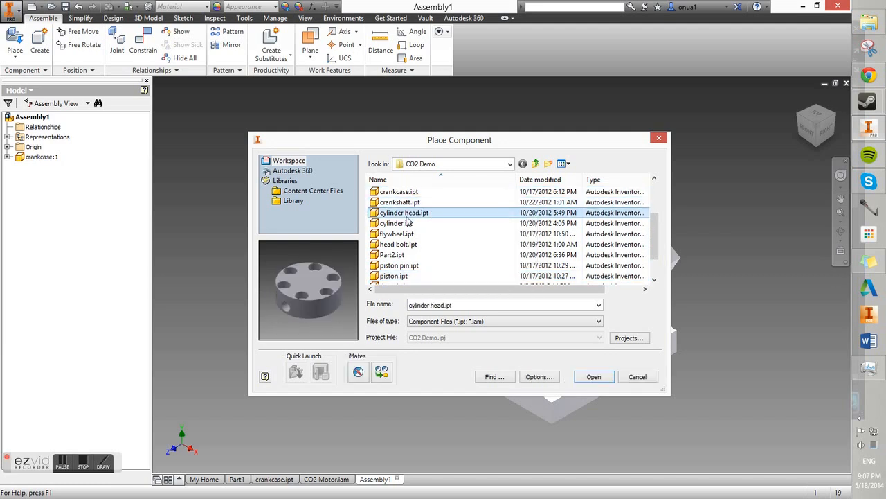
click(408, 223)
click(594, 376)
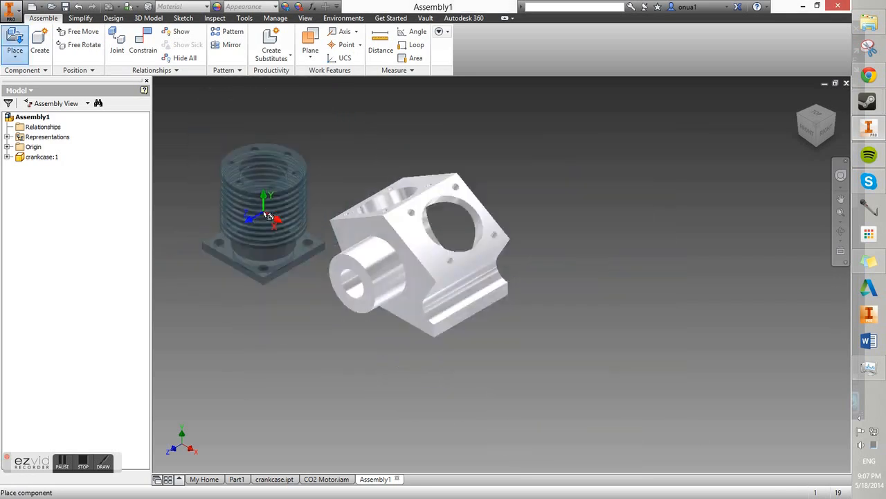
- Place two instances of the cylinder side by side next to the crankcase
scroll(269, 216, down, 3)
click(477, 185)
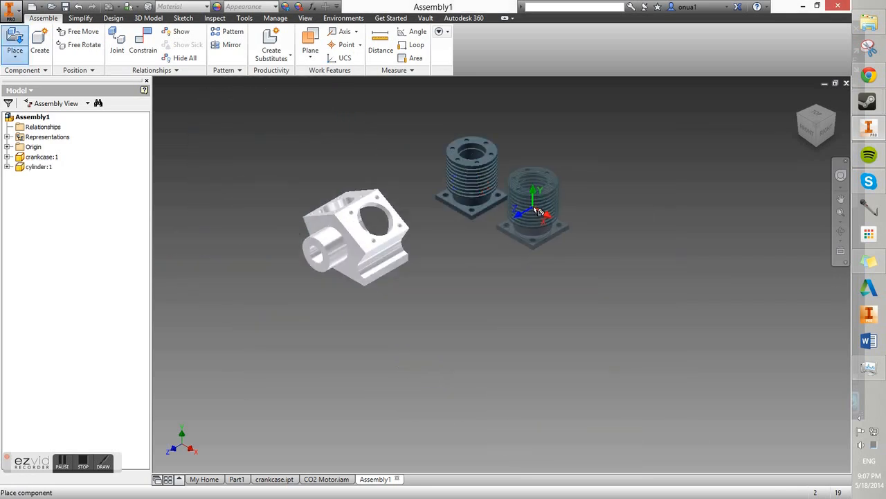
click(537, 207)
right_click(619, 242)
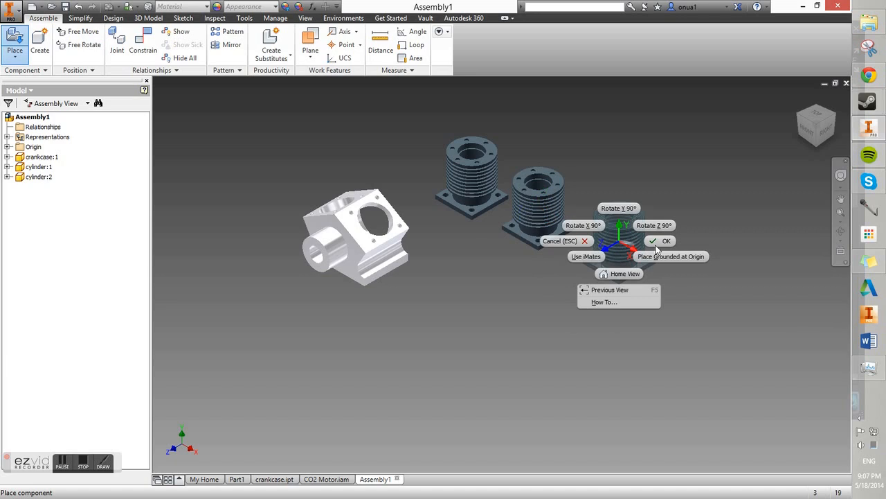
click(658, 242)
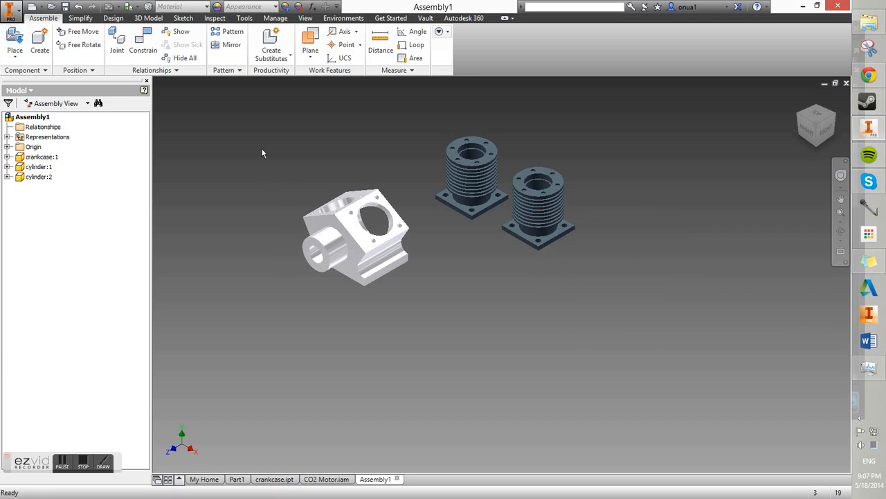
- Join the first cylinder's base, centred on its bore, to the round opening in the crankcase's right-hand sloped face
scroll(430, 203, up, 4)
middle_drag(396, 169, 293, 119)
scroll(283, 120, down, 4)
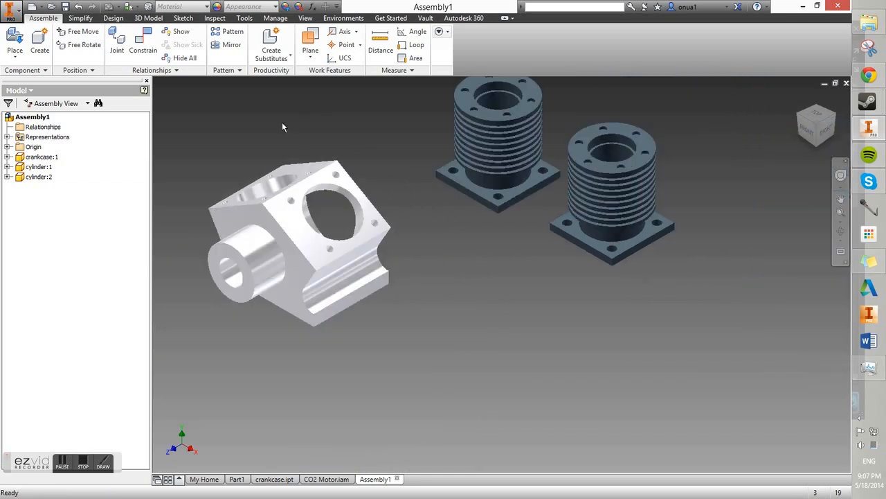
click(119, 51)
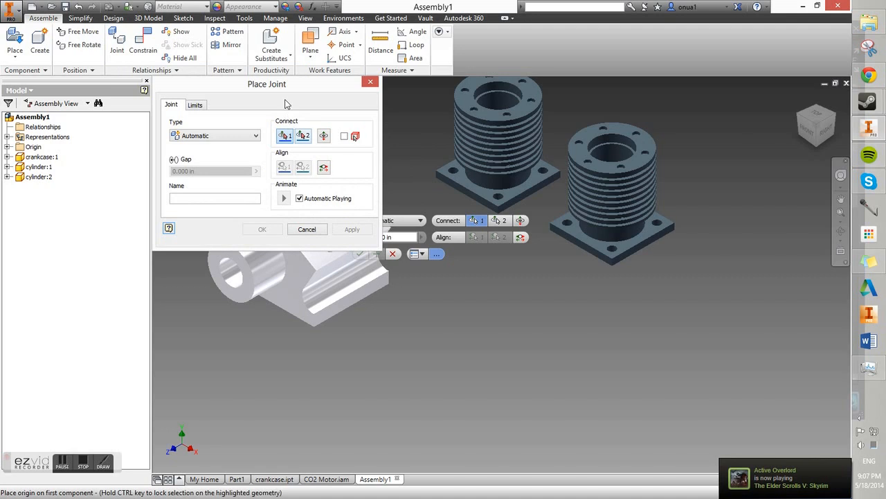
drag(237, 97, 128, 122)
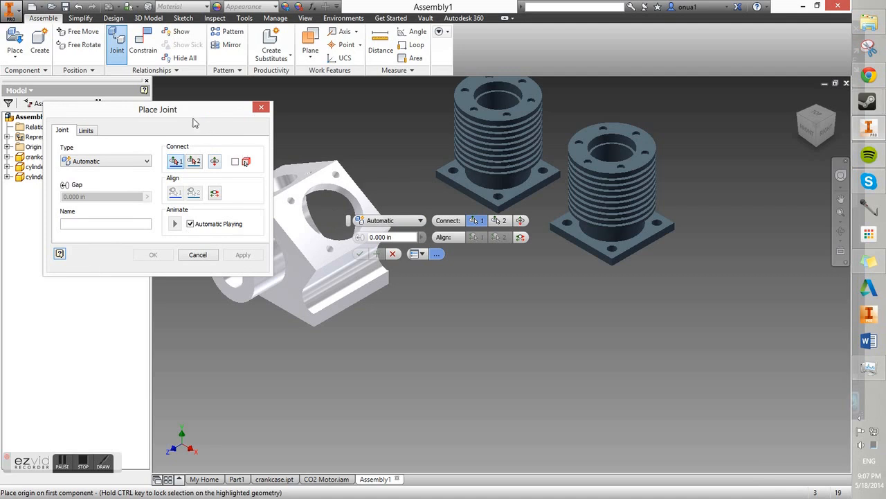
click(437, 254)
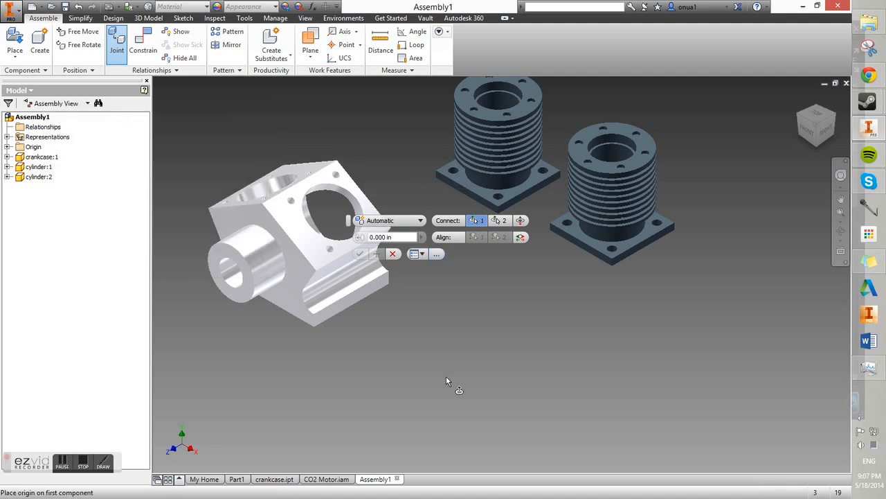
drag(348, 223, 474, 338)
shift+middle_drag(461, 217, 508, 258)
click(509, 258)
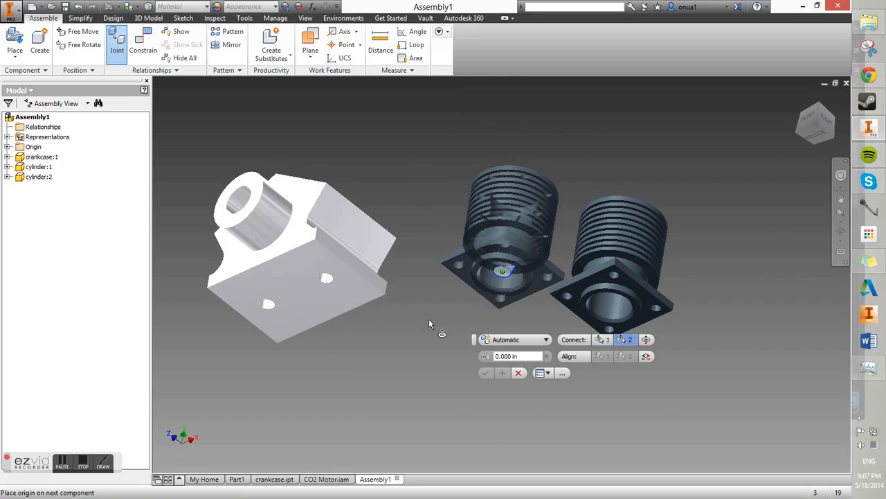
shift+middle_drag(432, 323, 406, 208)
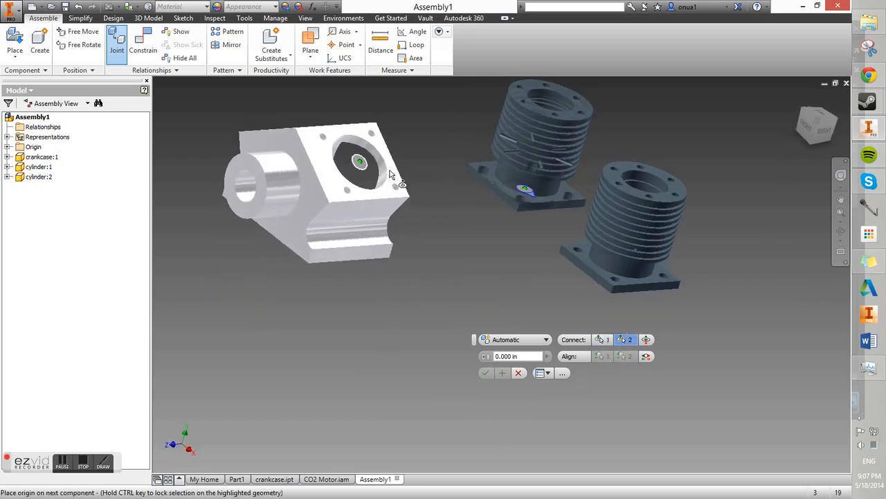
click(390, 170)
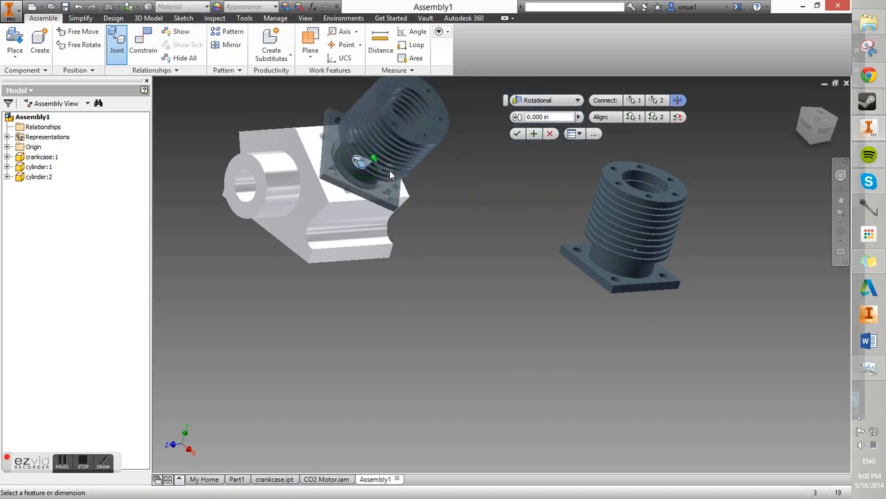
click(517, 134)
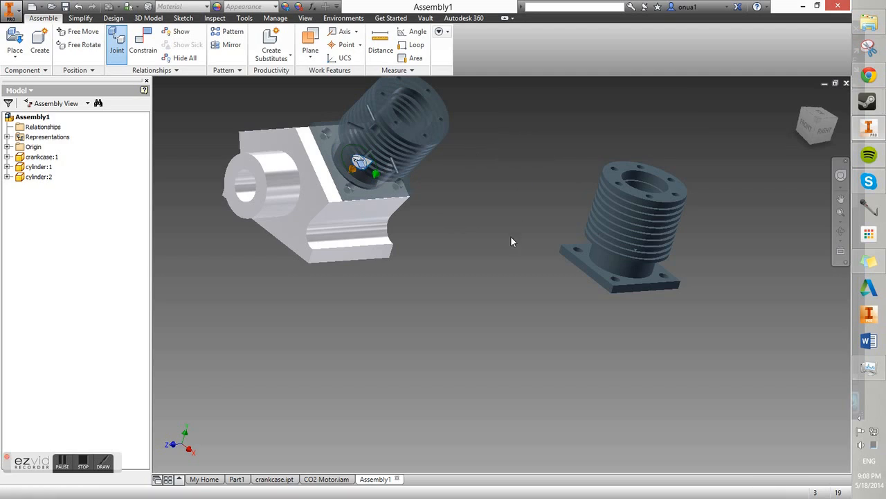
- Join the second cylinder's base to the crankcase's other sloped opening with a Rigid joint
shift+middle_drag(492, 277, 566, 250)
click(595, 331)
shift+middle_drag(595, 331, 469, 302)
click(329, 116)
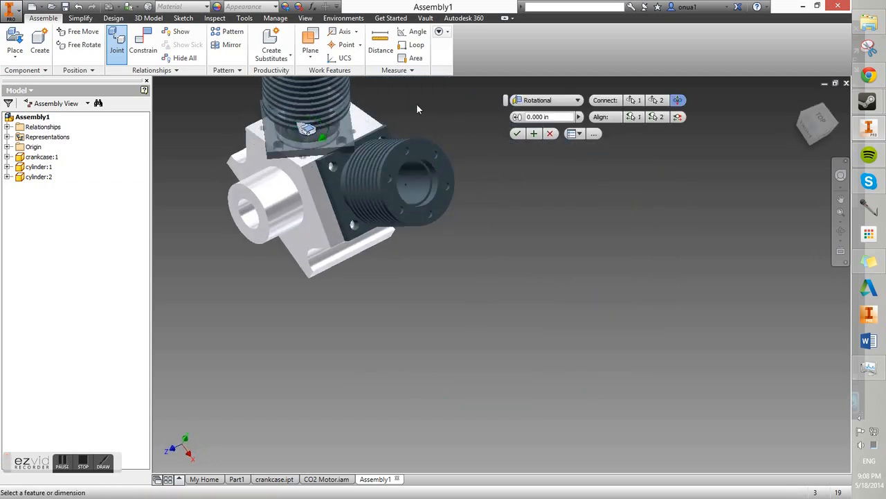
click(558, 101)
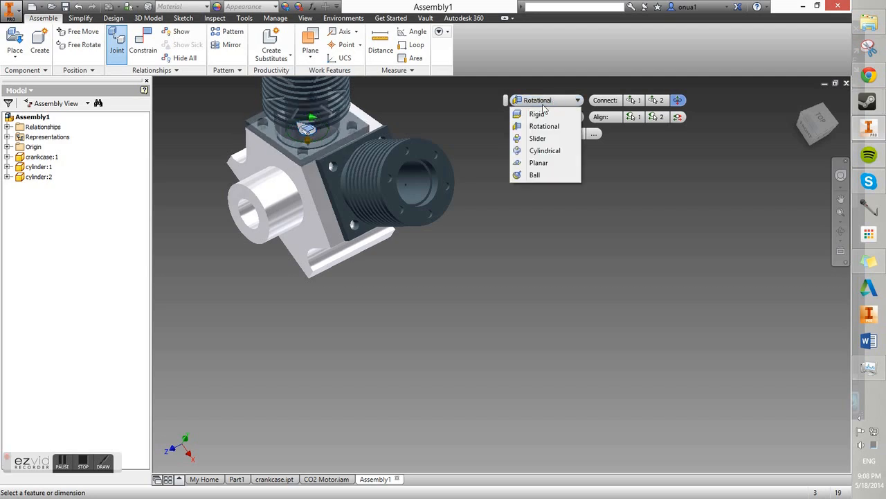
click(538, 114)
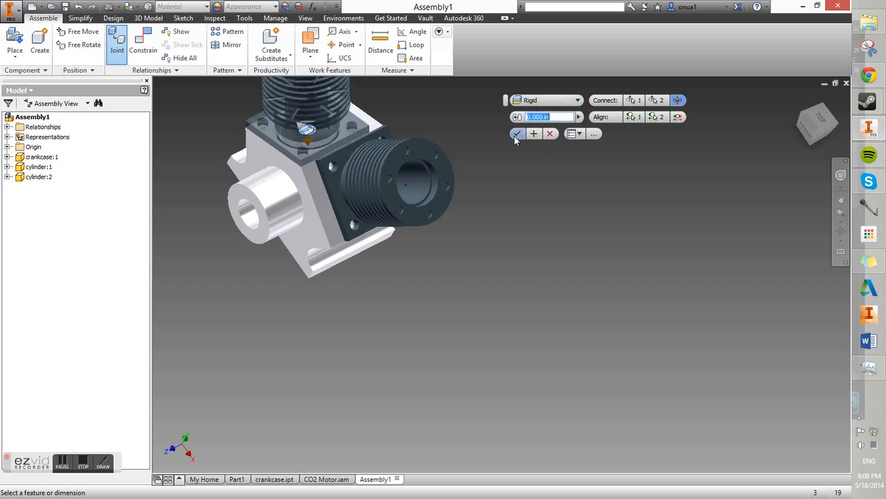
click(516, 135)
- Move the joined crankcase and cylinders closer to the middle of the workspace, and ground the crankcase
drag(271, 113, 360, 151)
mouse_move(415, 217)
mouse_down()
mouse_move(416, 234)
mouse_move(415, 222)
mouse_up()
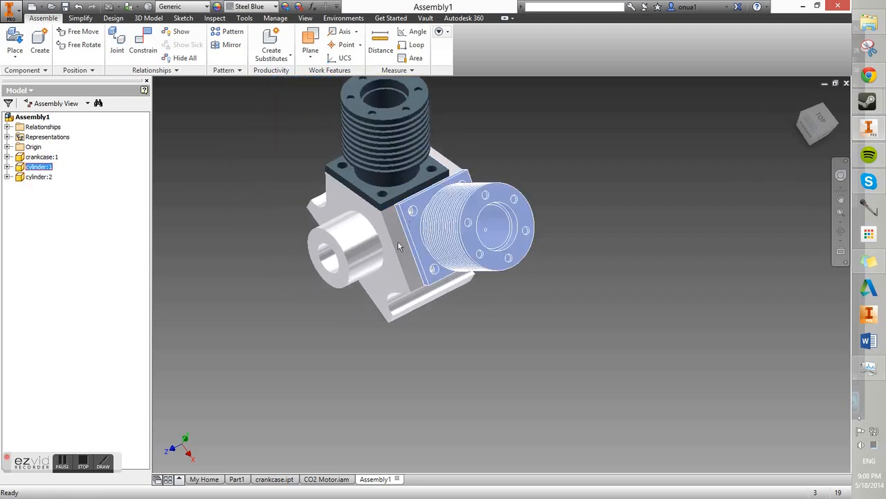
click(395, 251)
right_click(394, 251)
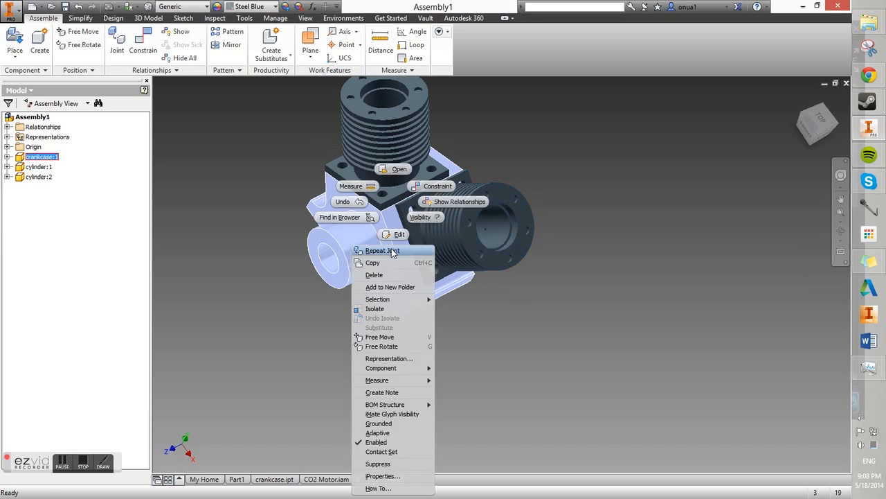
click(384, 425)
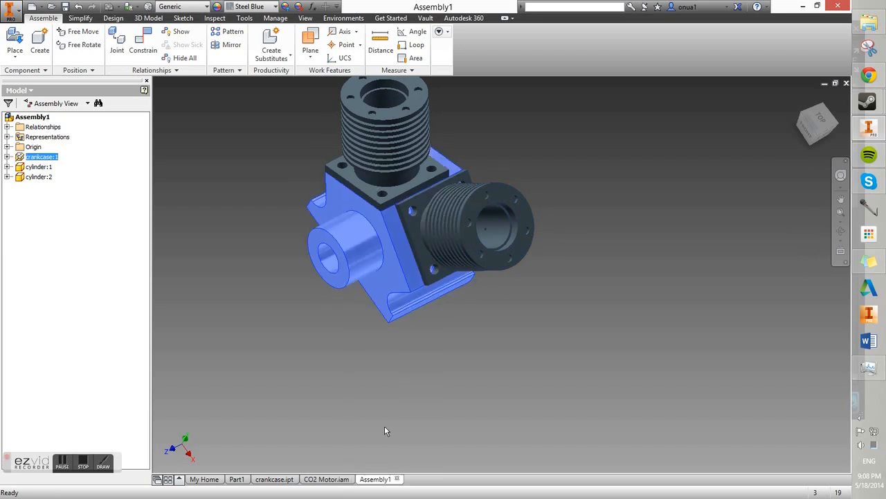
- Stop the right-hand cylinder from rotating by mating one of its base hole axes to the matching crankcase hole axis at 0.000 in offset
click(513, 302)
drag(416, 260, 406, 213)
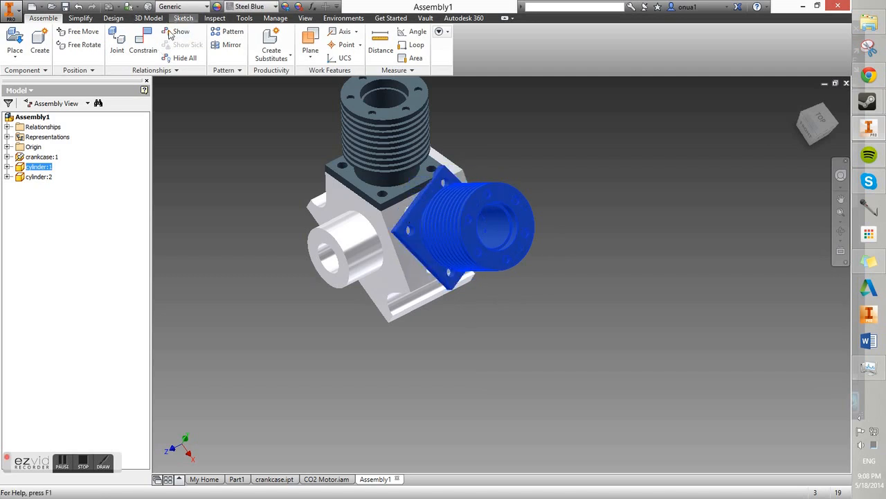
click(144, 49)
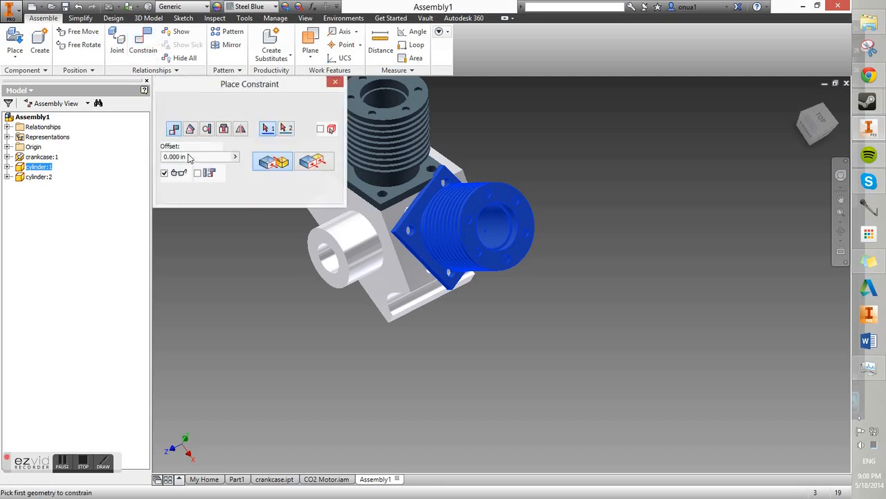
scroll(414, 236, down, 3)
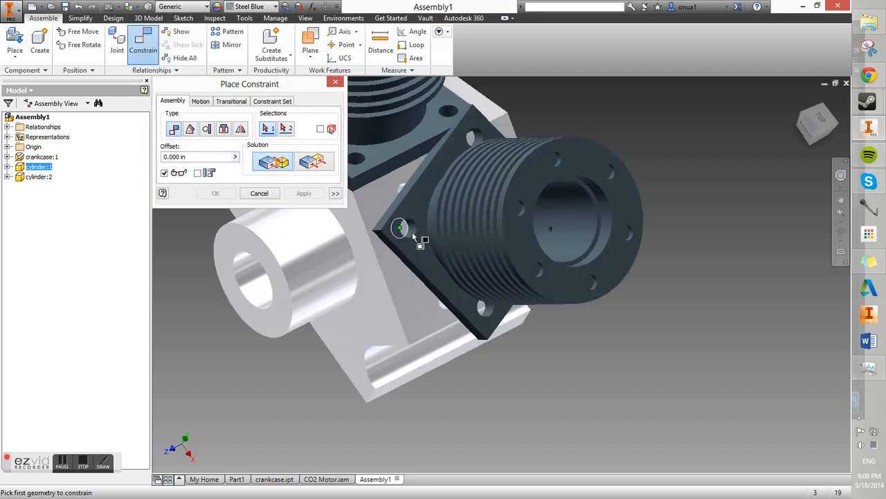
click(413, 237)
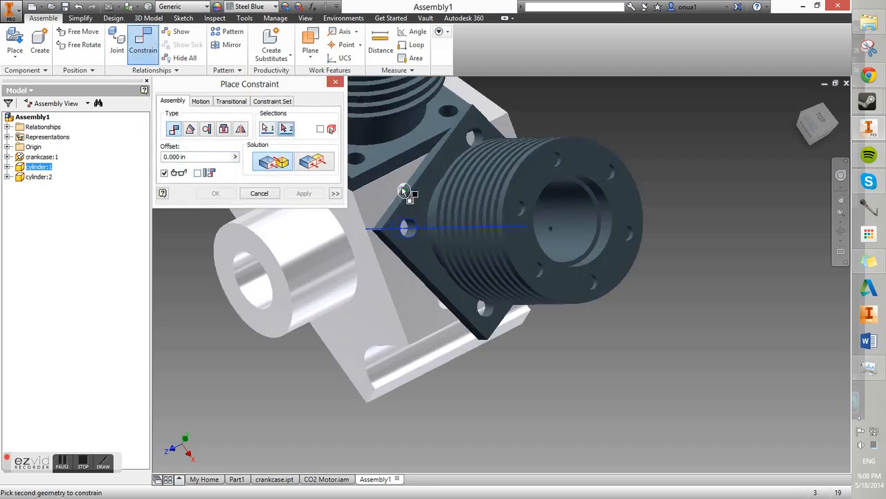
scroll(407, 192, down, 4)
click(405, 184)
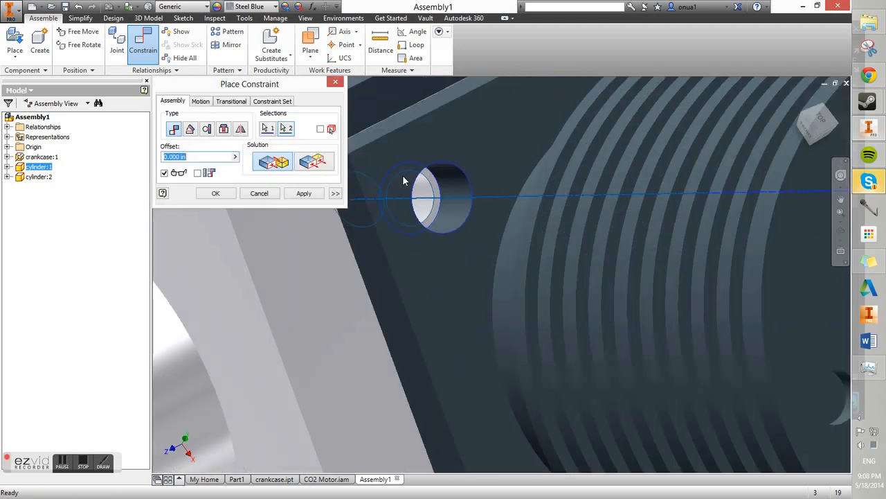
scroll(376, 222, up, 4)
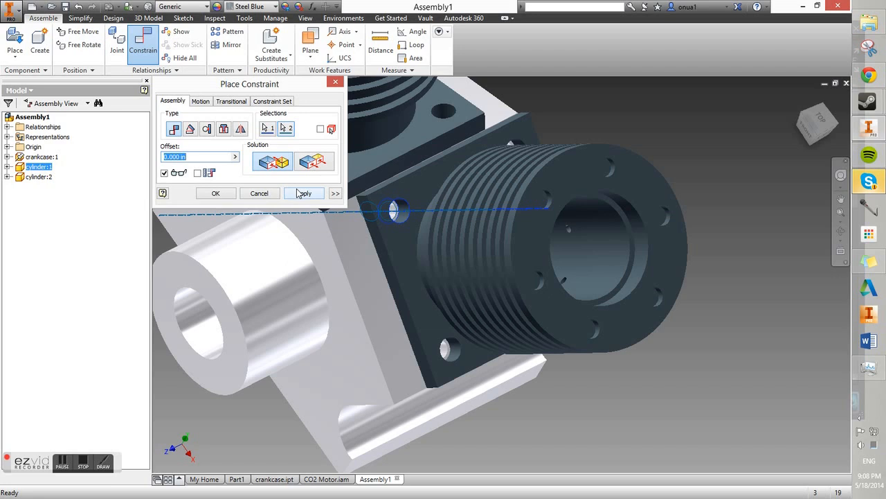
click(215, 195)
scroll(683, 355, up, 5)
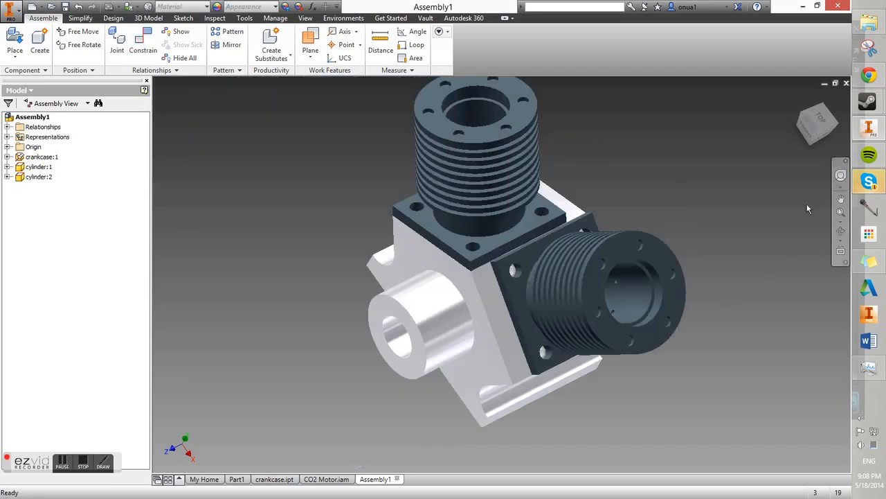
- Examine the previews of the available component files in the CO2 Demo folder, from the head bolt and wrist pin to the cylinder head
click(800, 101)
key(F4)
drag(548, 245, 590, 337)
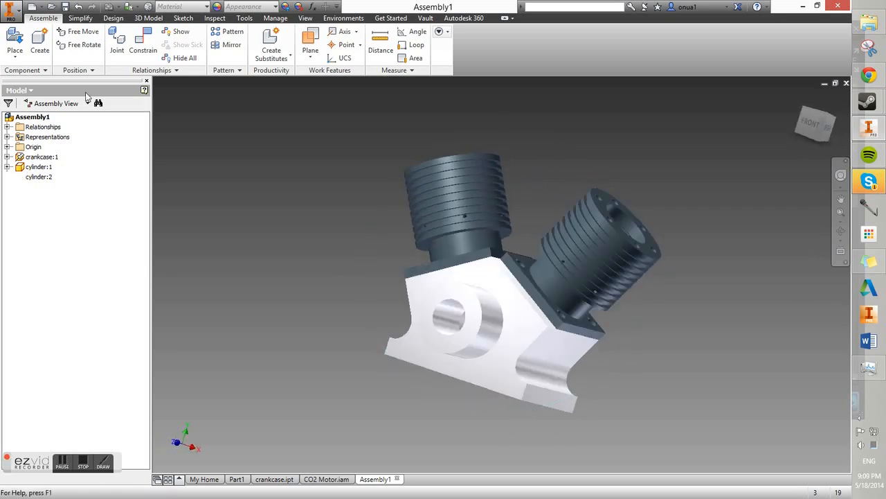
click(14, 38)
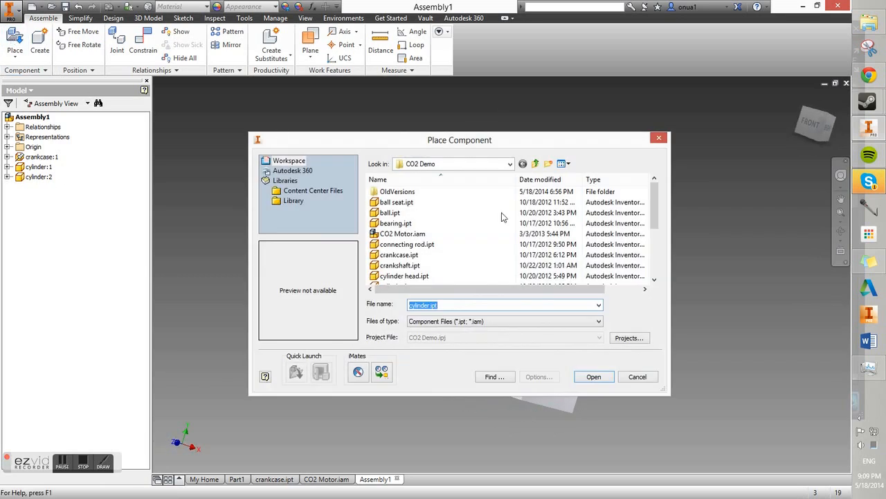
drag(658, 227, 645, 260)
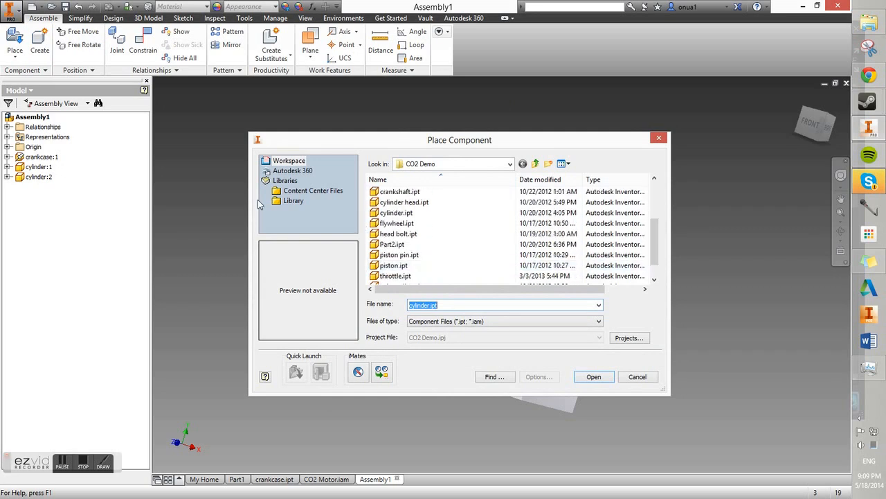
click(417, 236)
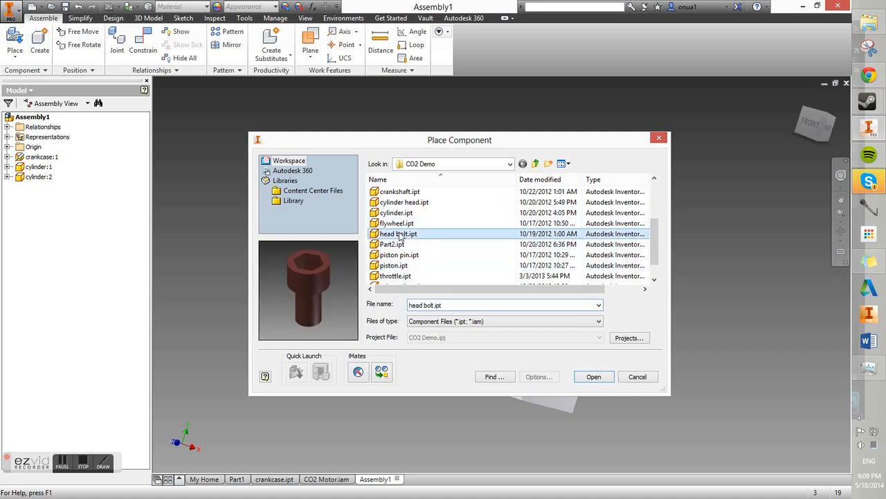
scroll(655, 263, down, 1)
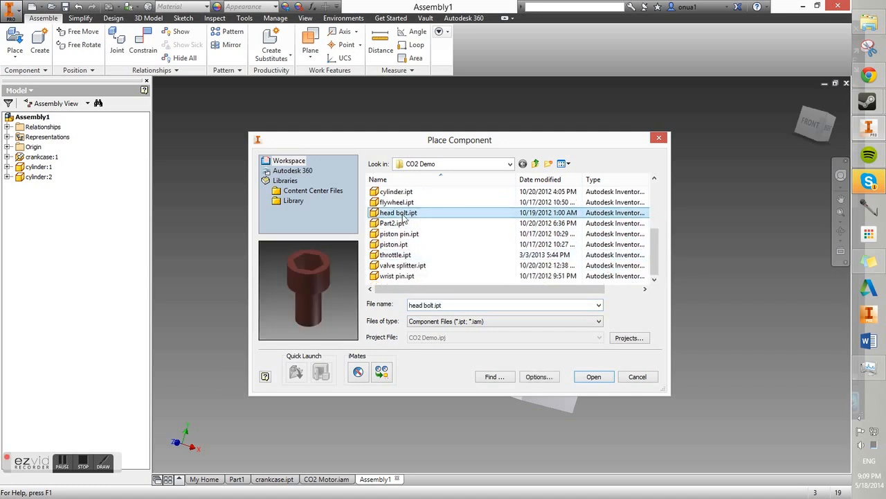
click(415, 275)
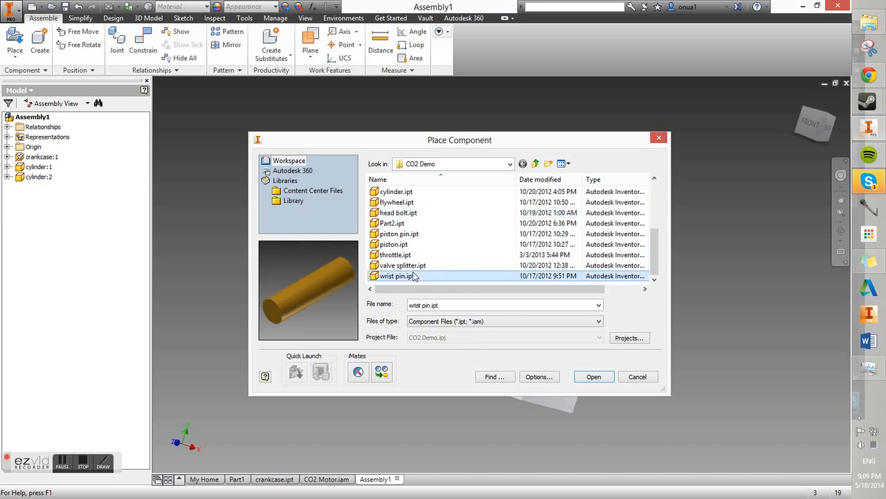
click(411, 264)
click(410, 255)
click(410, 244)
click(410, 234)
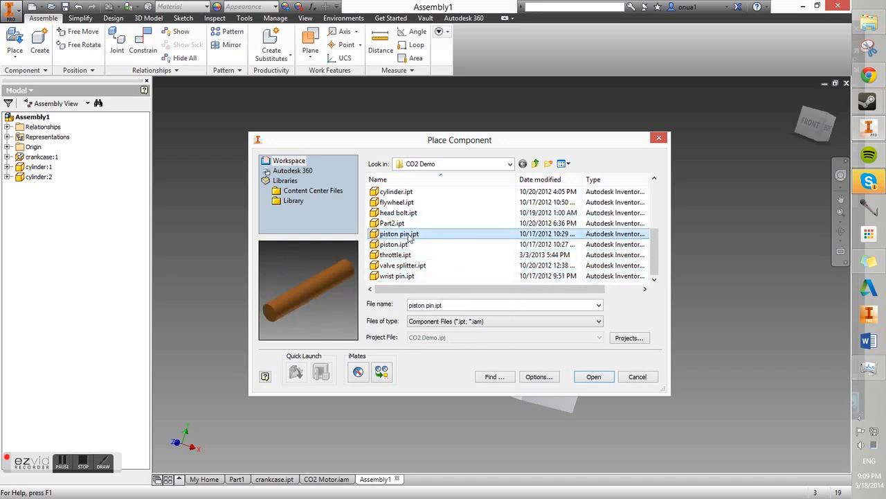
click(409, 223)
click(408, 212)
click(409, 202)
scroll(408, 202, up, 2)
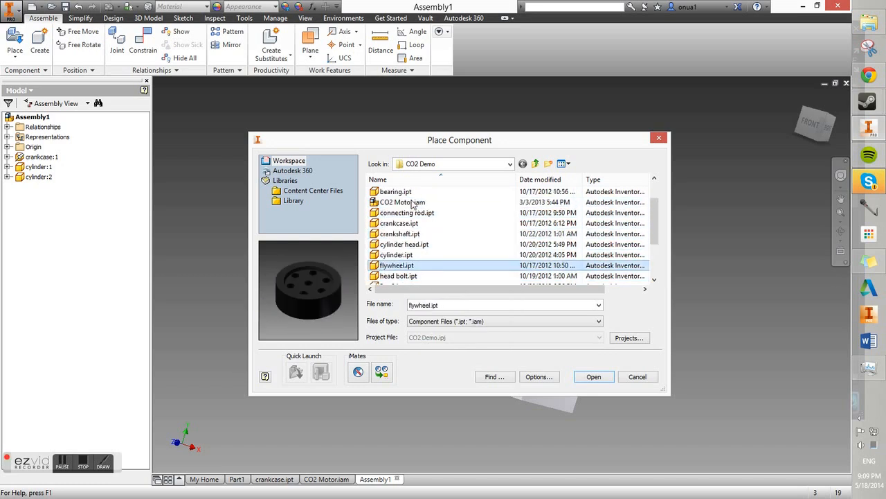
click(409, 255)
click(408, 244)
- Place one instance of crankshaft.ipt in the open space above the right-hand cylinder
click(409, 235)
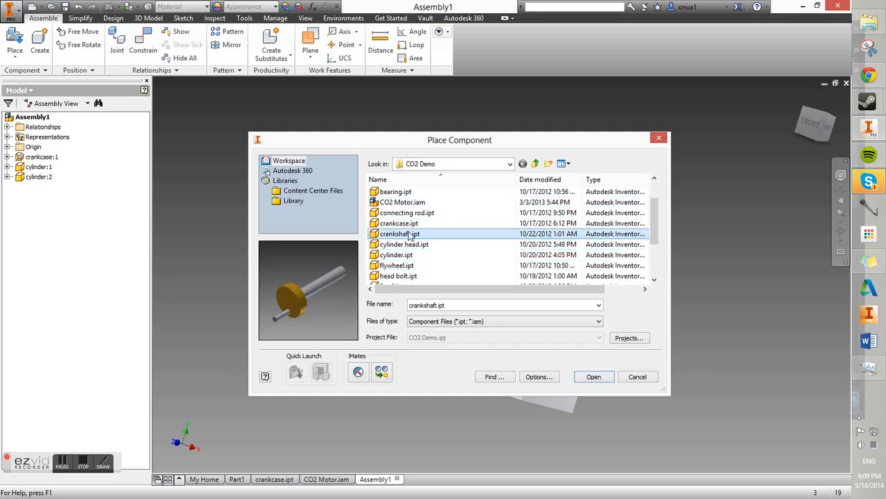
click(410, 233)
click(593, 376)
click(628, 144)
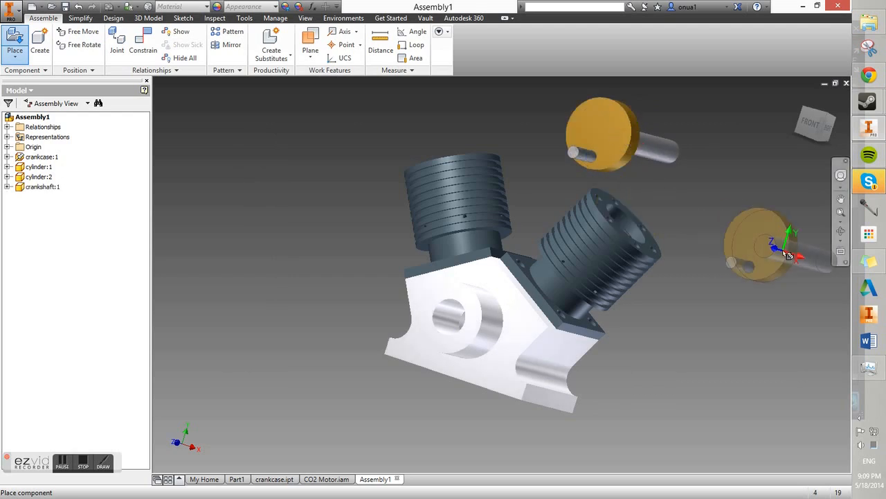
right_click(751, 224)
click(797, 225)
- Place two instances of bearing.ipt in the open space beside the crankcase
click(21, 40)
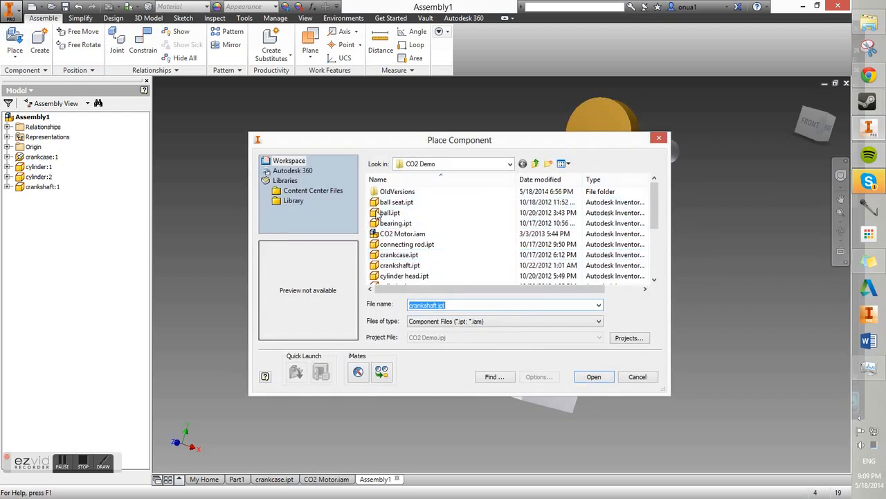
click(407, 224)
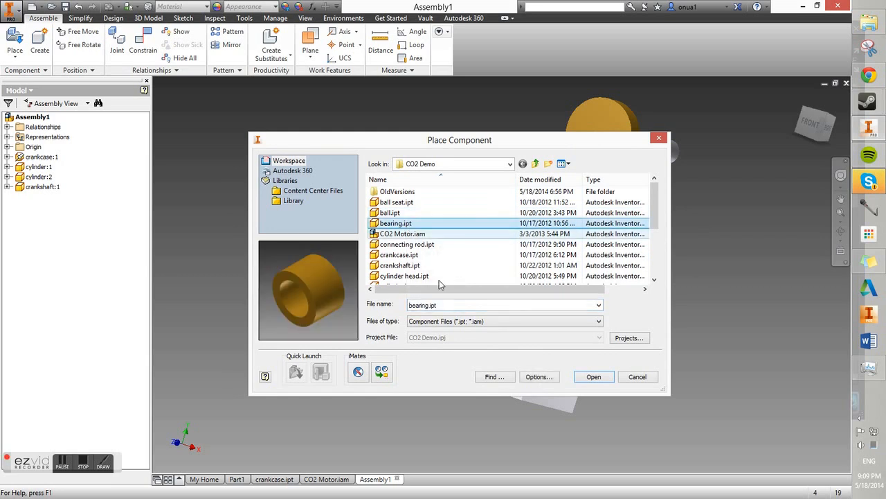
click(597, 379)
click(284, 251)
click(324, 289)
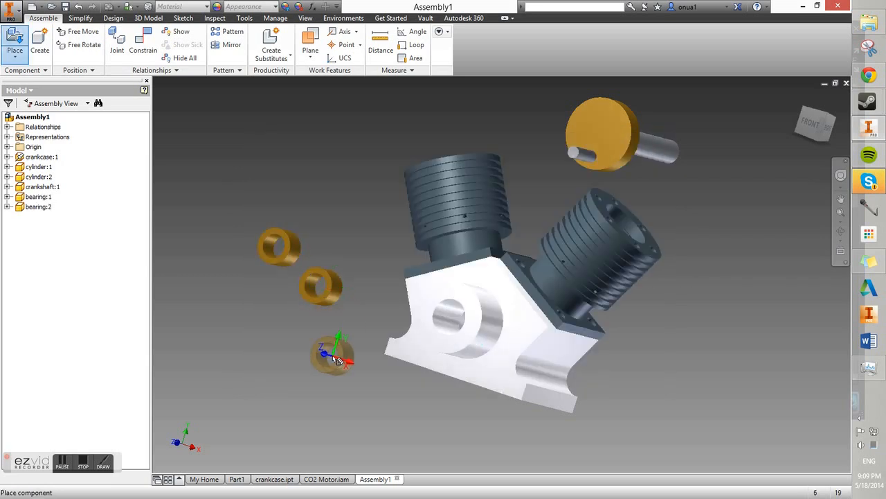
right_click(332, 355)
click(379, 356)
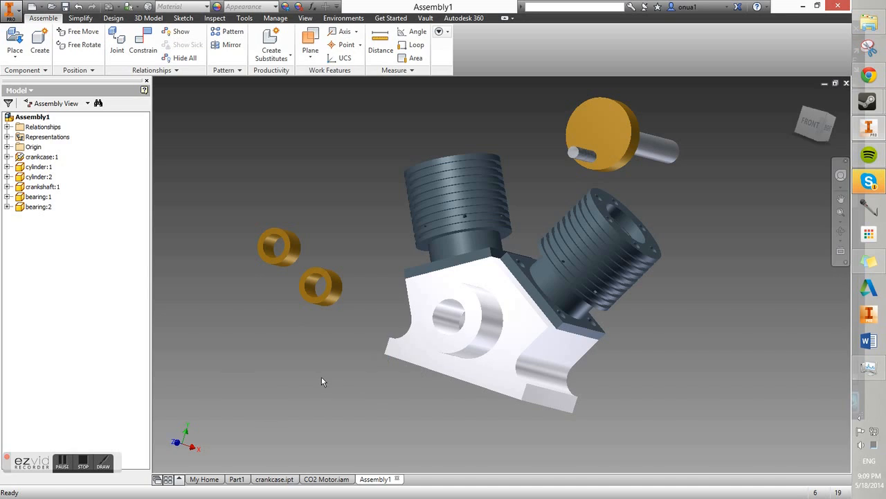
- Connect the lower bearing concentrically to the bore opening in the crankcase's round boss with a joint
key(F4)
drag(438, 285, 387, 297)
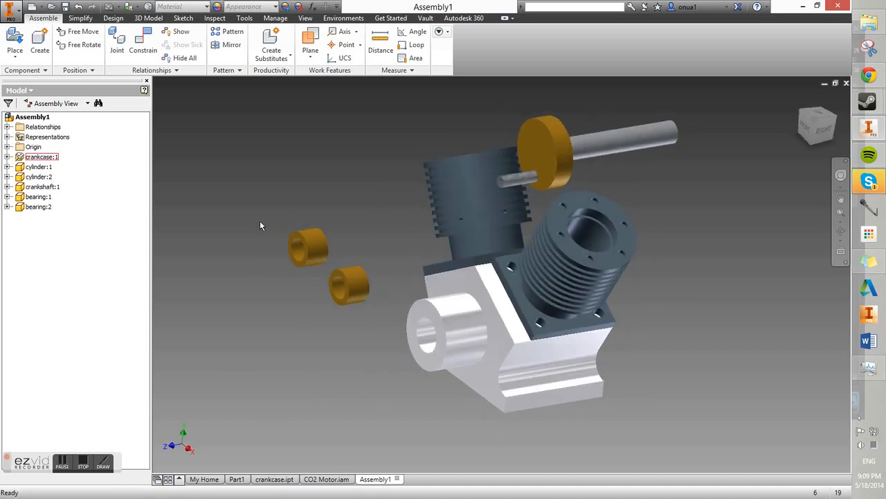
click(338, 289)
click(417, 340)
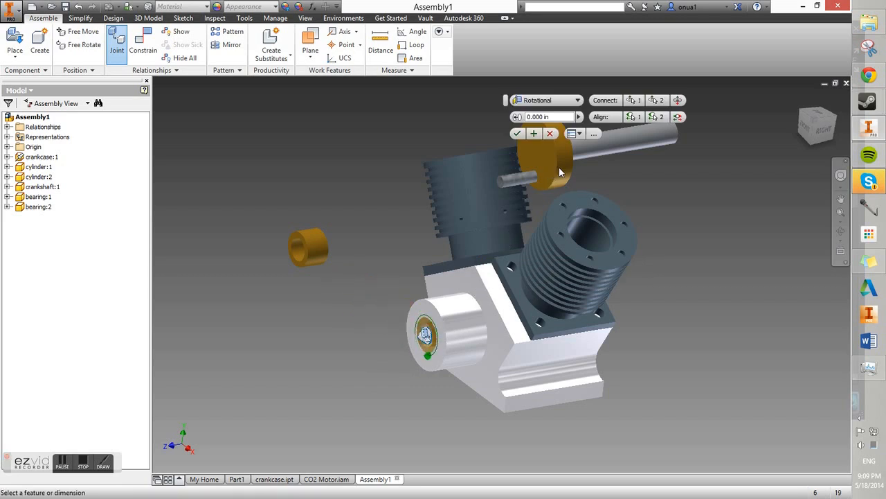
- Try the Slider and Cylindrical joint types on the bearing in the crankcase bore
click(553, 104)
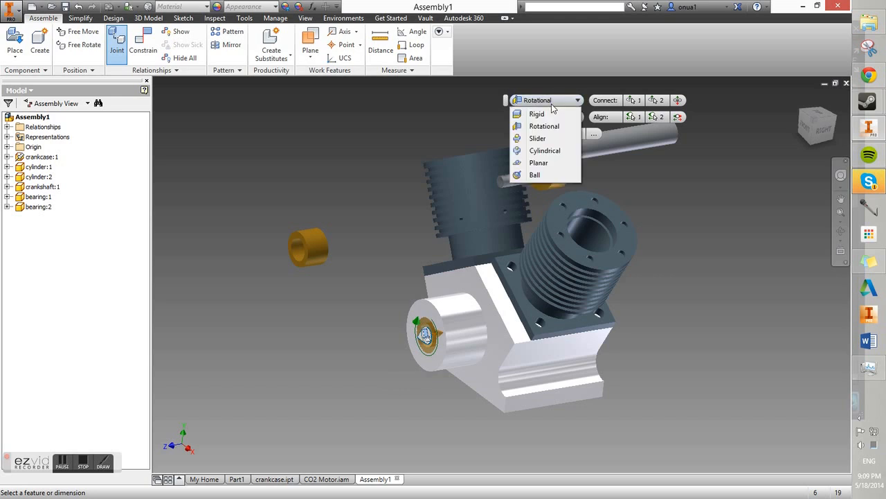
click(539, 138)
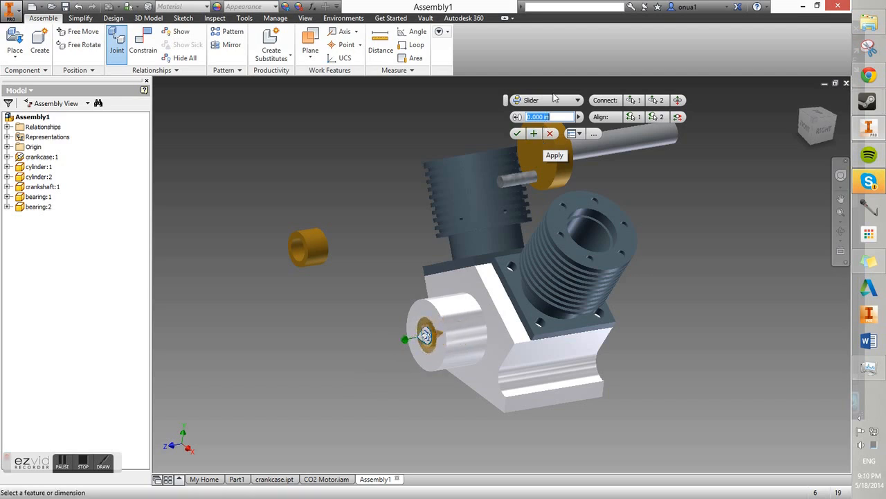
click(555, 98)
click(534, 149)
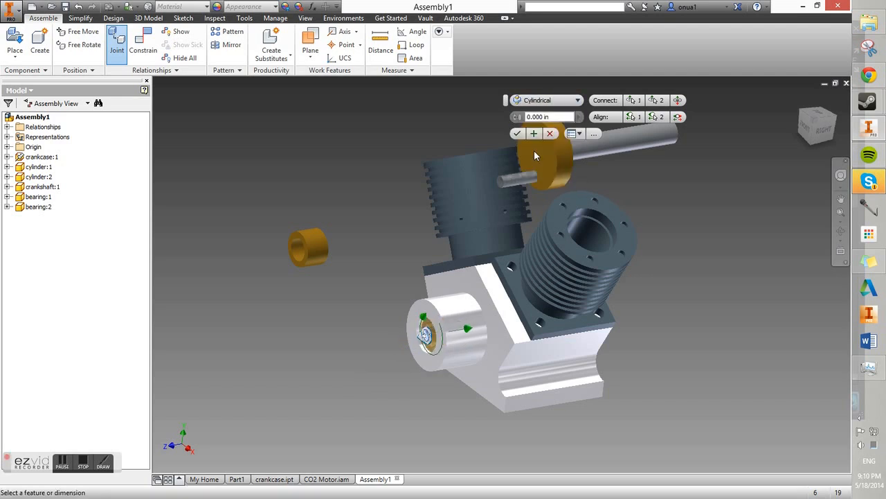
click(547, 101)
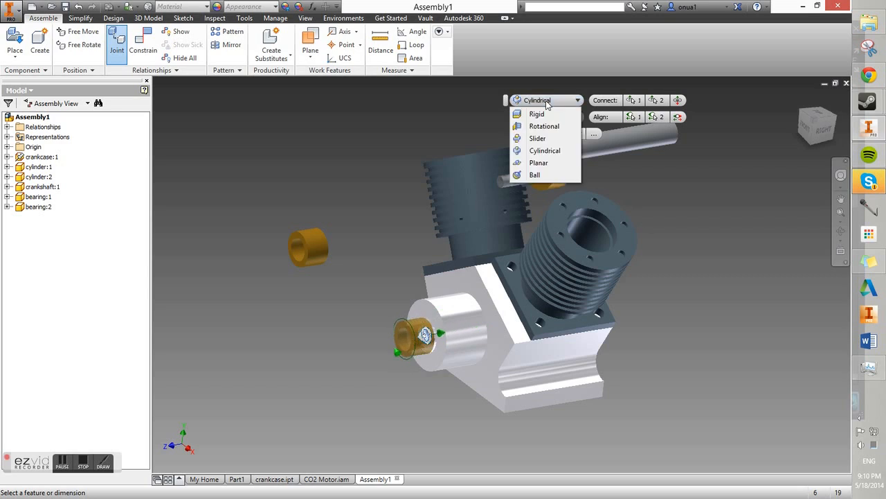
click(545, 138)
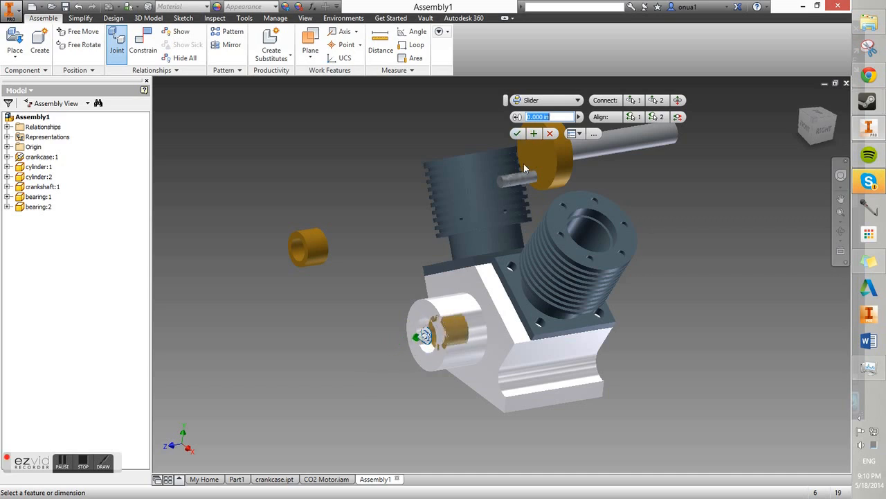
- Compare the Slider and Rotational motion of the bearing joint while facing the crankcase bore
key(F4)
drag(462, 273, 543, 280)
click(543, 101)
click(543, 101)
click(543, 101)
click(536, 139)
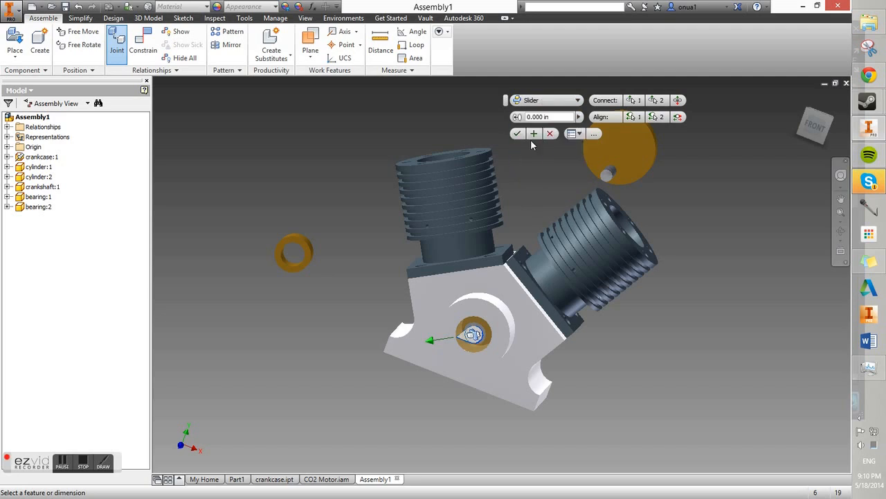
click(544, 101)
click(534, 137)
click(544, 101)
click(545, 126)
click(544, 101)
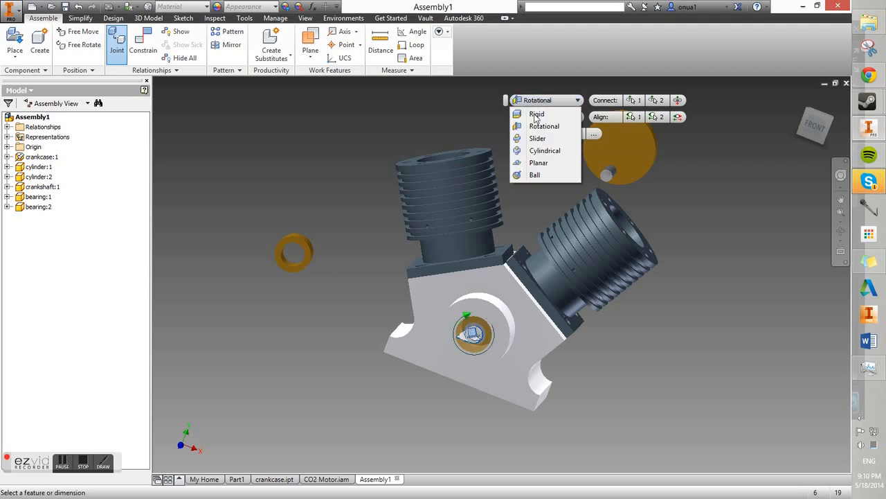
click(535, 138)
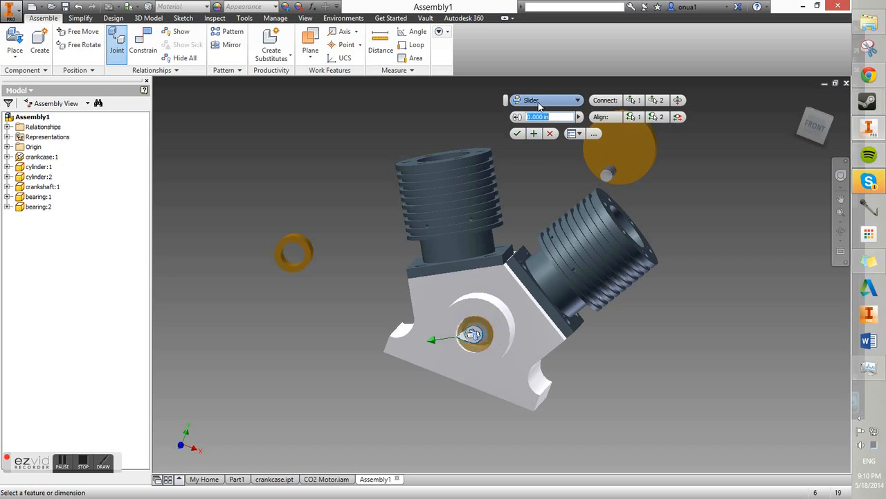
- Set the bearing's joint type to Cylindrical and apply the joint
click(544, 101)
click(544, 151)
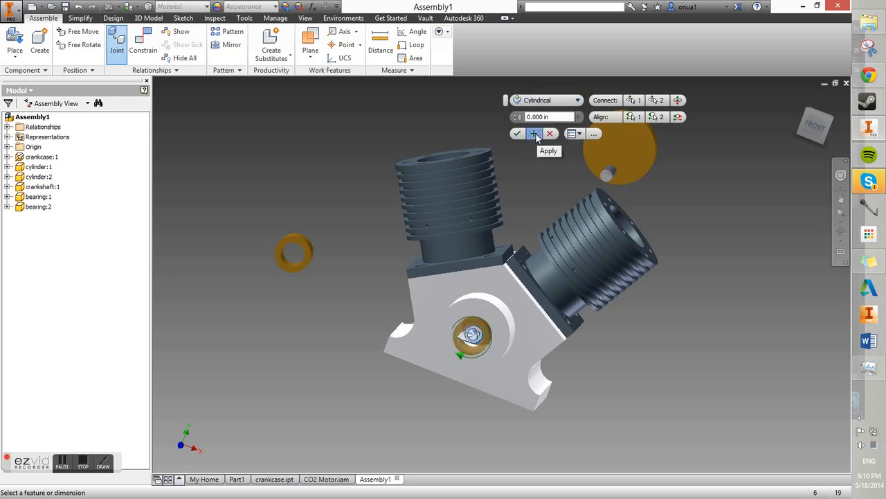
click(536, 133)
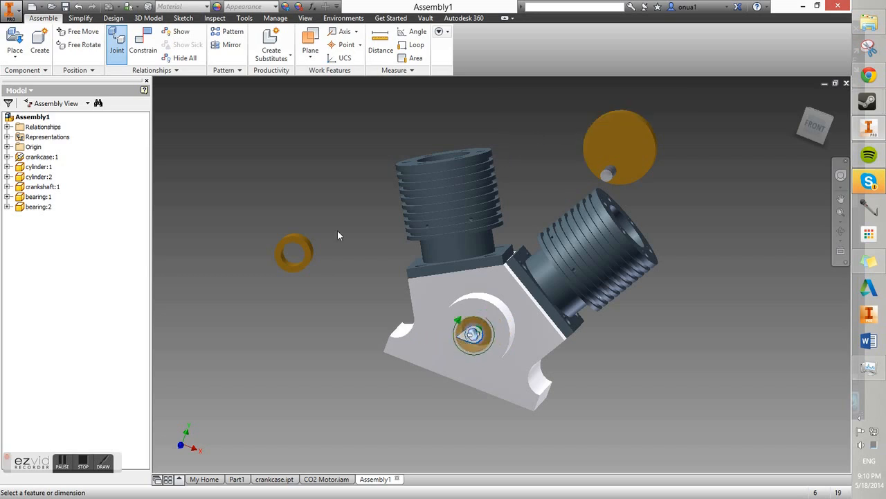
- Join the remaining loose bearing to the crankcase bore with a Cylindrical joint
click(307, 255)
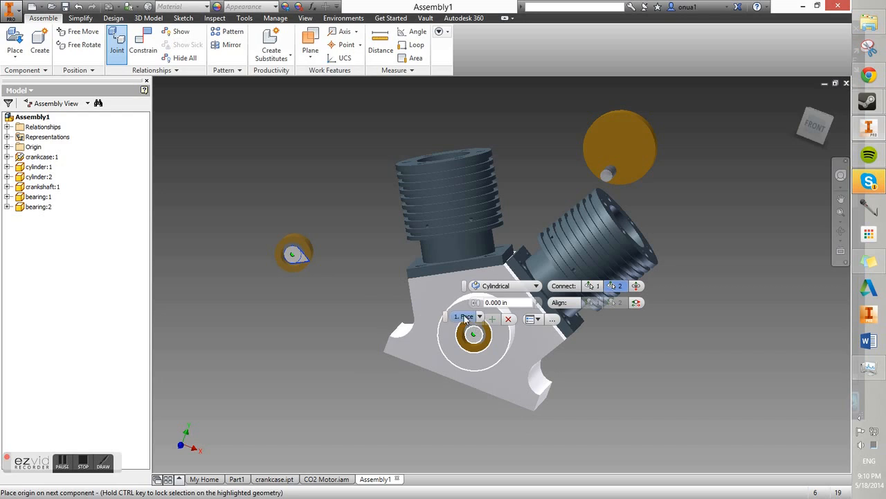
click(464, 315)
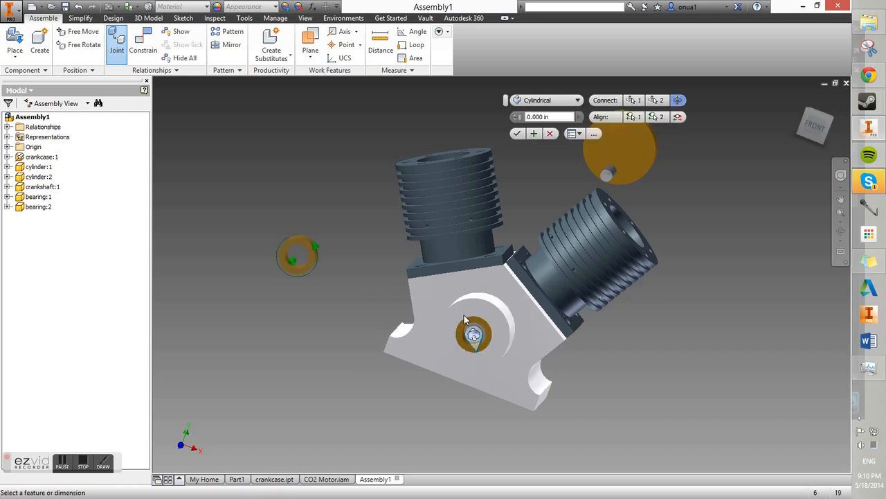
click(545, 101)
click(526, 144)
click(519, 134)
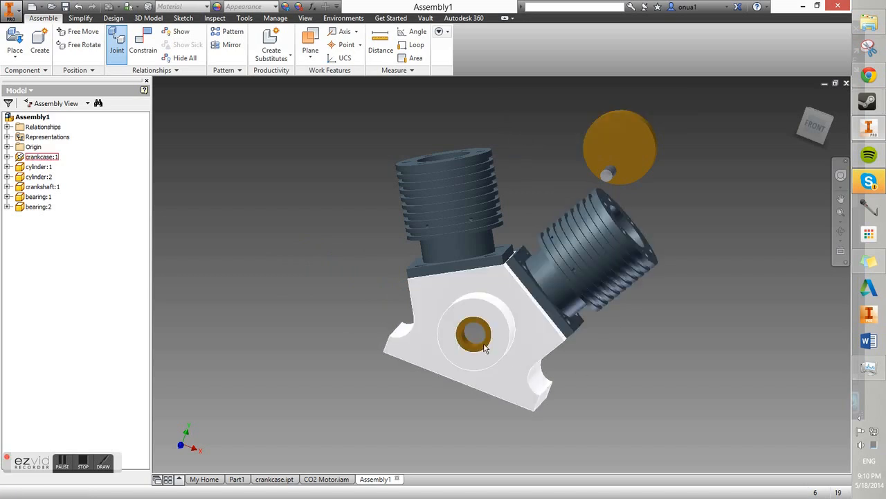
- Slide the two bearings along their axis out of the crankcase, one on each side
drag(474, 351, 426, 373)
drag(478, 346, 680, 251)
shift+middle_drag(616, 263, 327, 265)
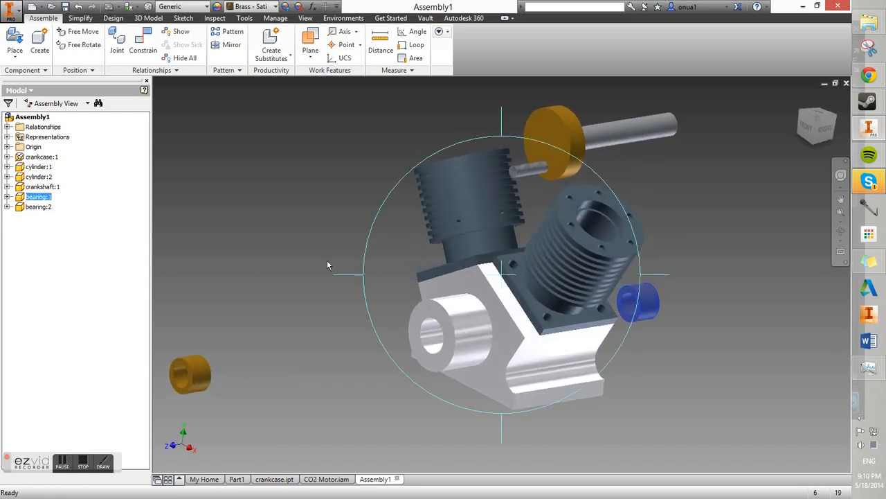
drag(208, 361, 358, 359)
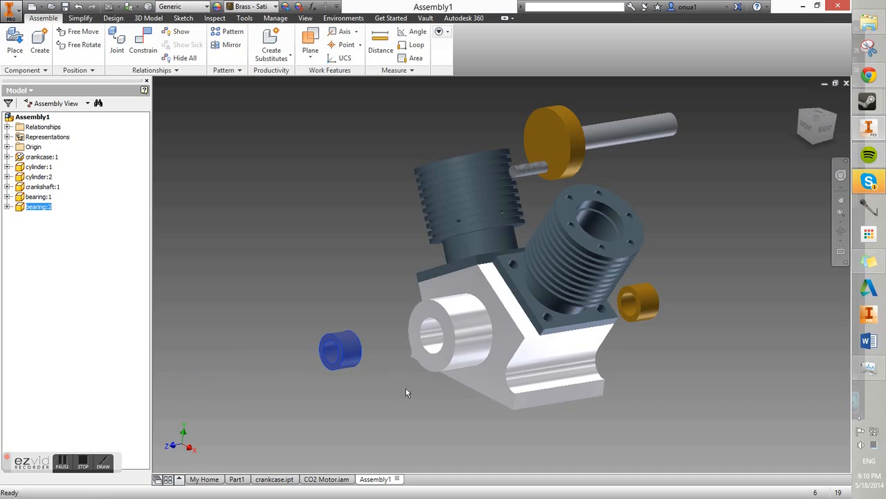
click(406, 390)
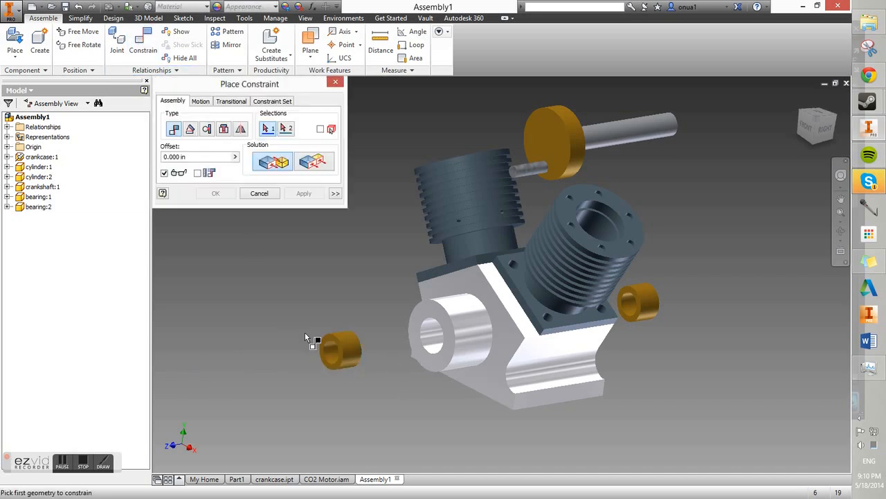
- Constrain the front bearing's outer end face flush to the round boss's end face with a -0.0100 in offset
scroll(344, 364, up, 3)
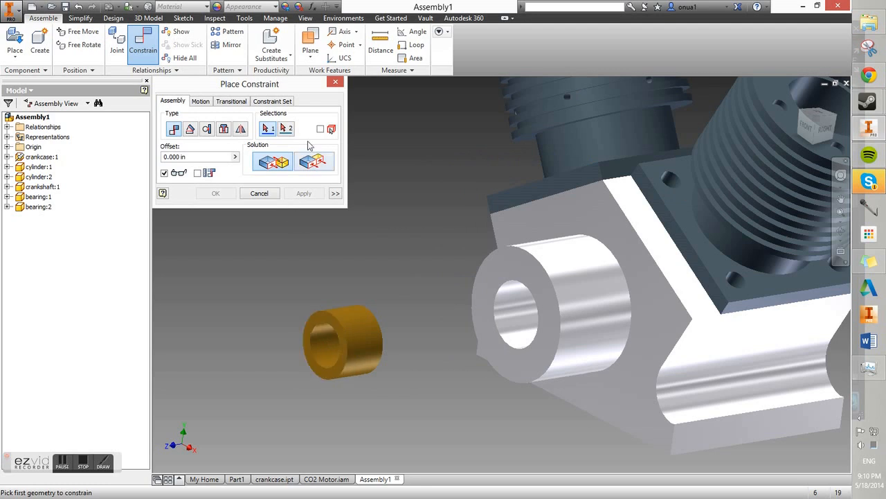
click(311, 163)
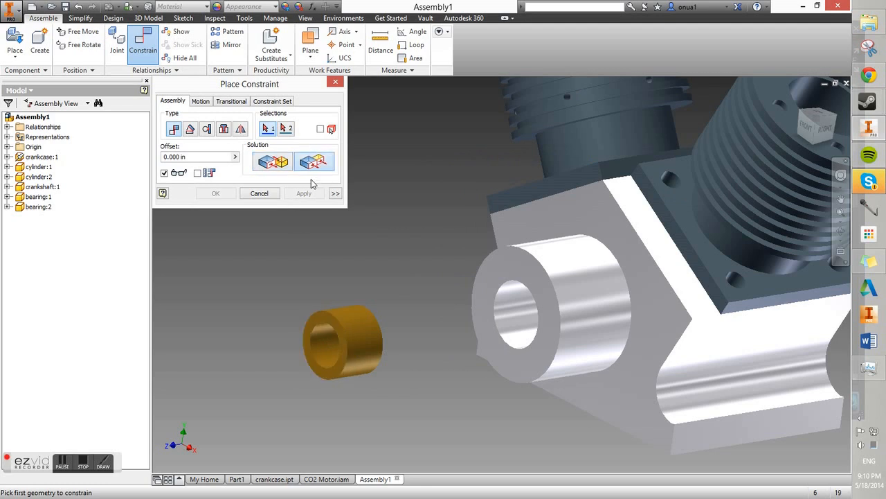
click(333, 317)
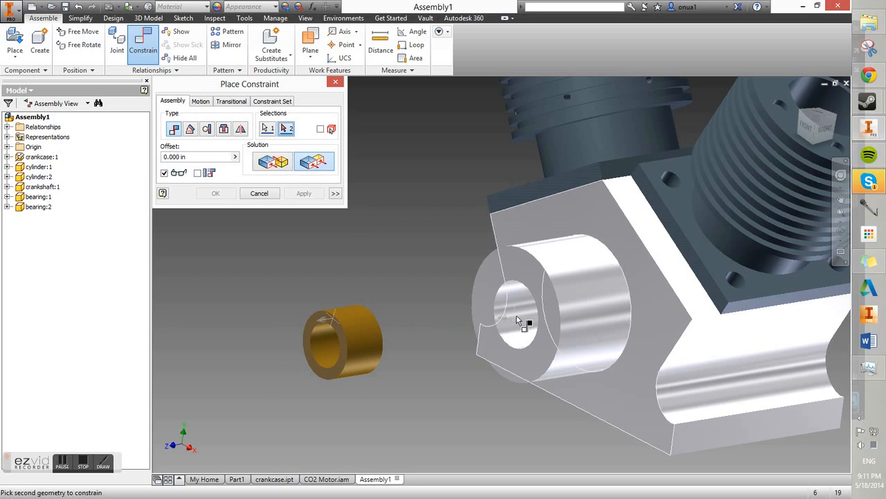
click(545, 328)
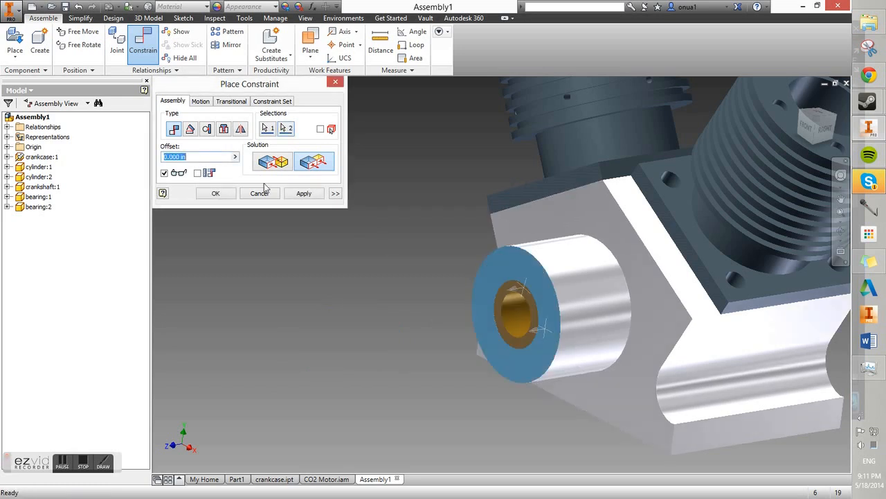
click(168, 157)
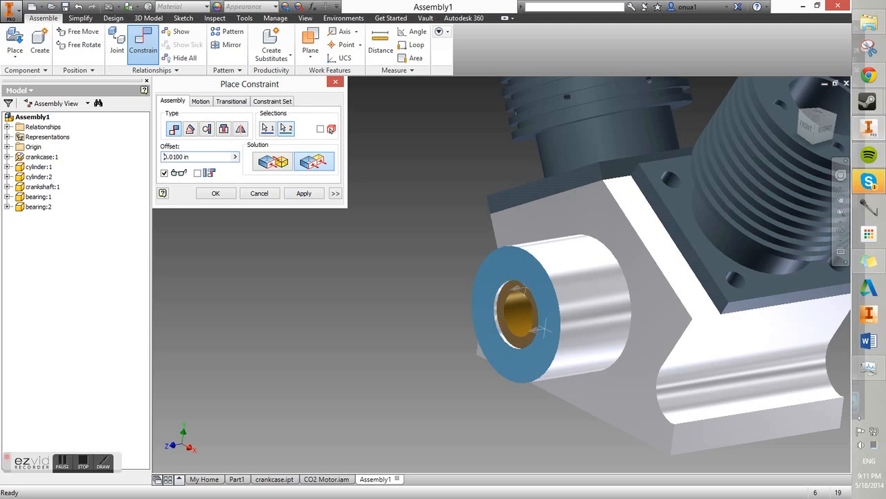
text(-)
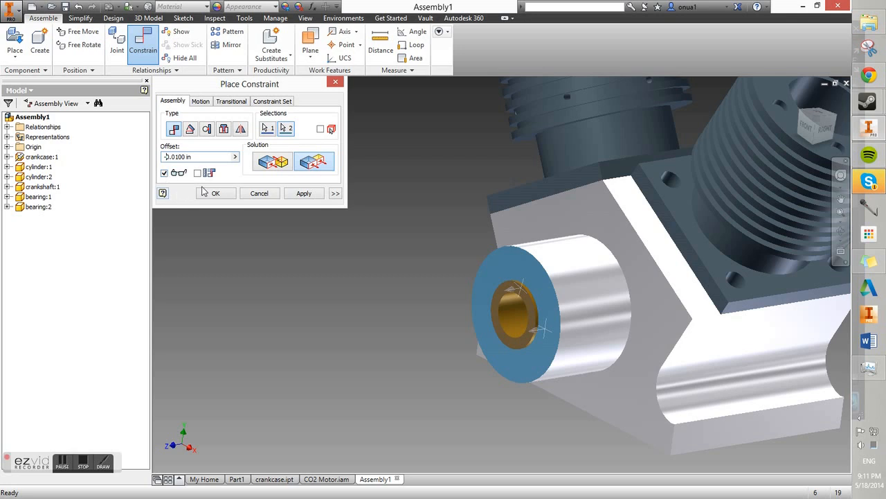
click(304, 194)
- Constrain the rear bearing's end face flush to the circular face inside the crankcase cavity with a -0.0100 in offset
scroll(368, 301, down, 5)
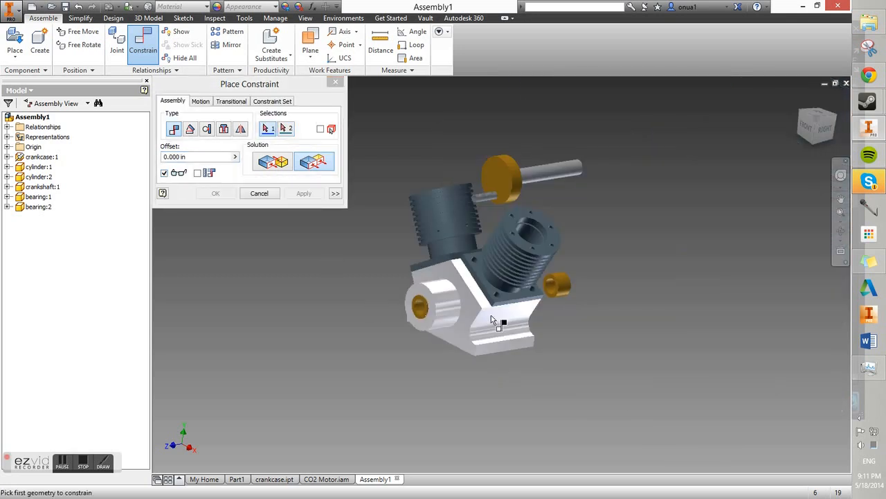
scroll(539, 279, up, 4)
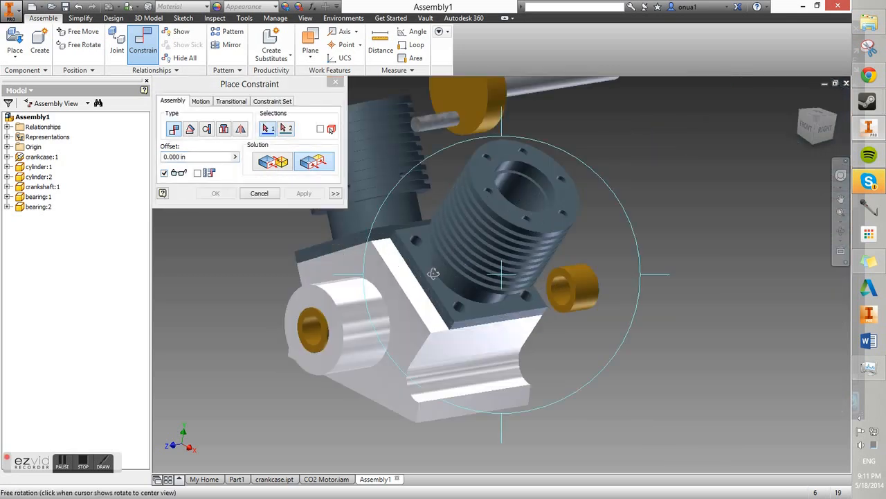
shift+middle_drag(435, 272, 360, 272)
click(698, 305)
shift+middle_drag(698, 305, 480, 317)
shift+middle_drag(562, 316, 612, 277)
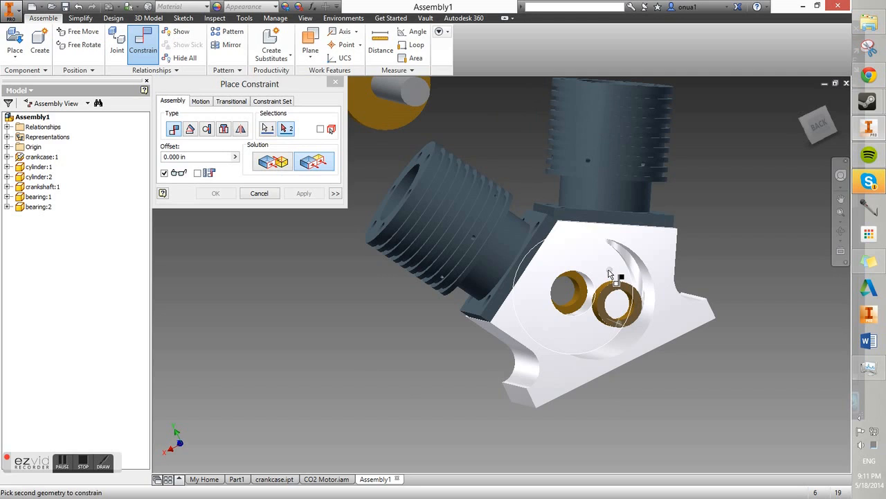
click(610, 274)
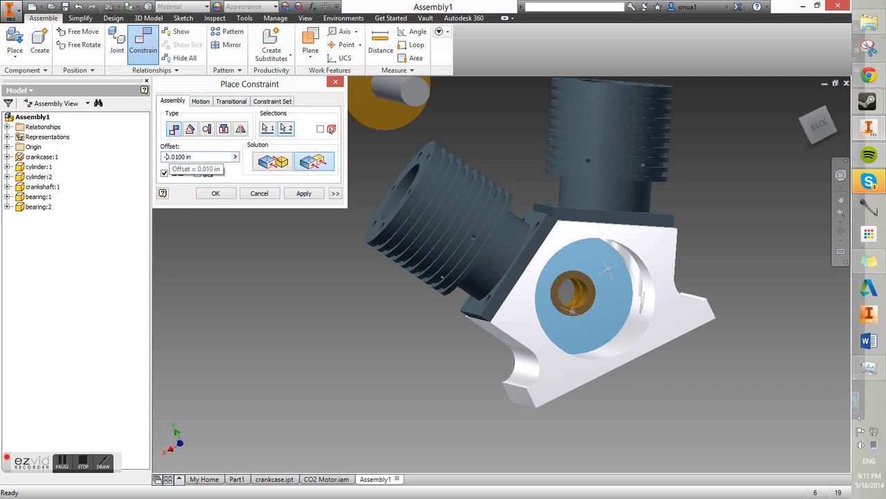
click(215, 193)
- Join the crankshaft's shaft base at the disc concentrically to the rear bearing's end face with a Rotational joint
shift+middle_drag(580, 356, 359, 273)
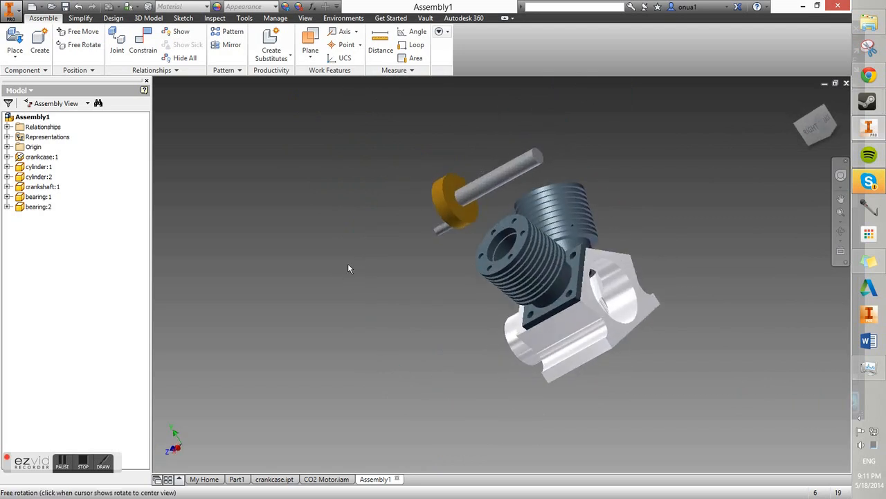
click(117, 45)
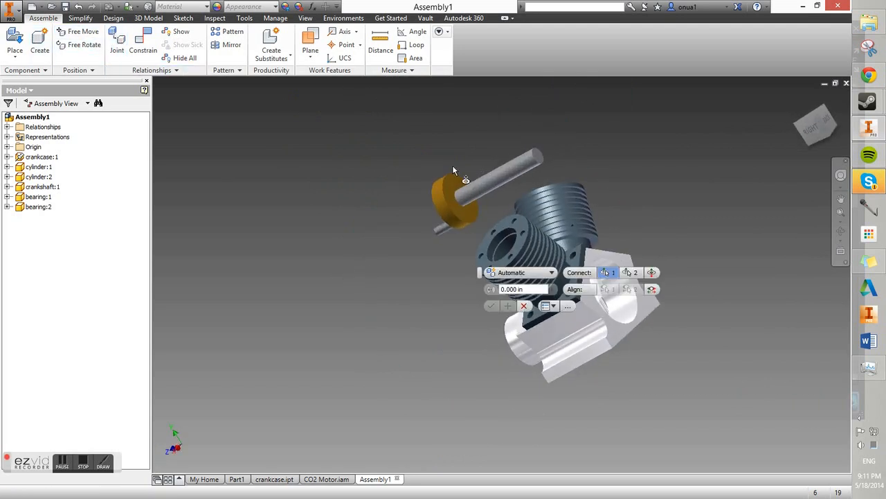
click(462, 196)
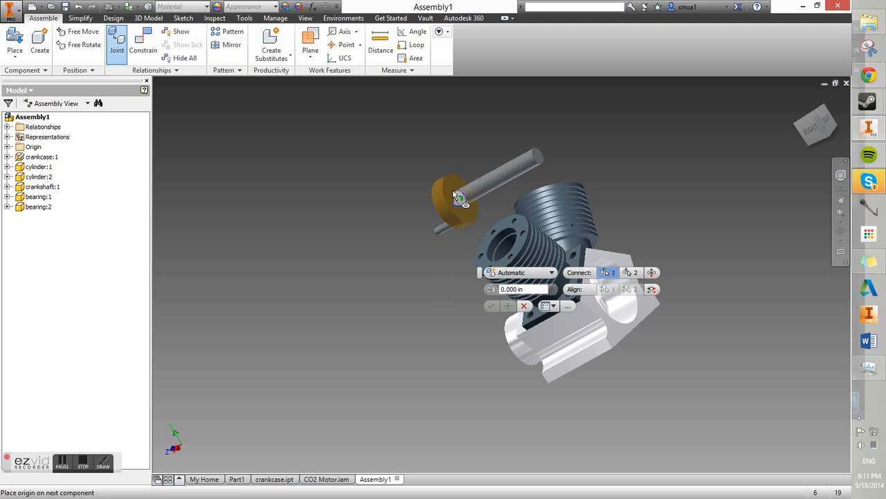
shift+middle_drag(462, 196, 581, 309)
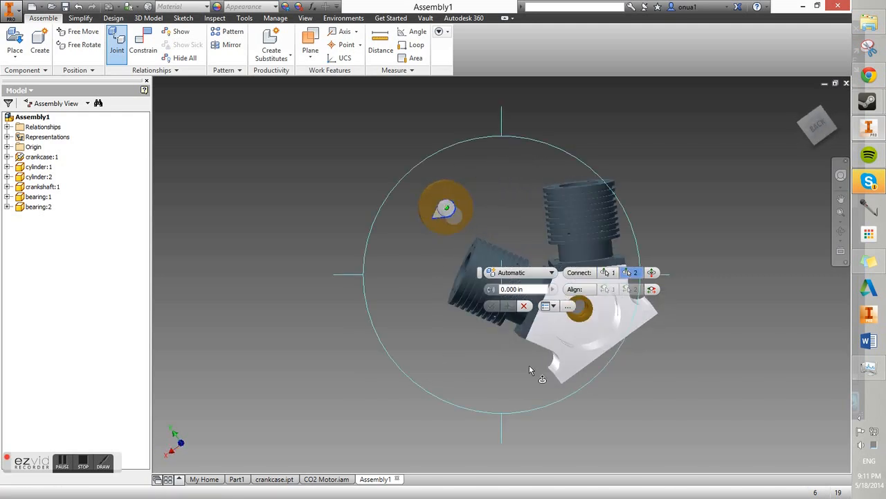
scroll(592, 318, up, 5)
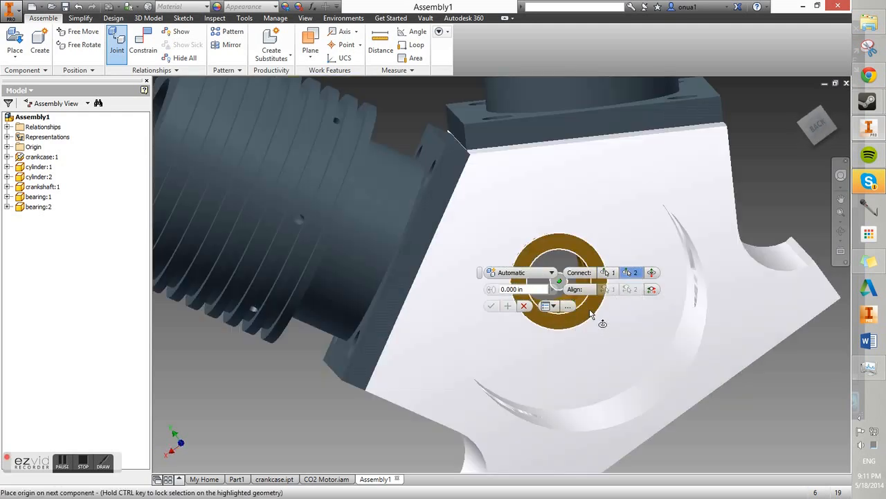
click(592, 317)
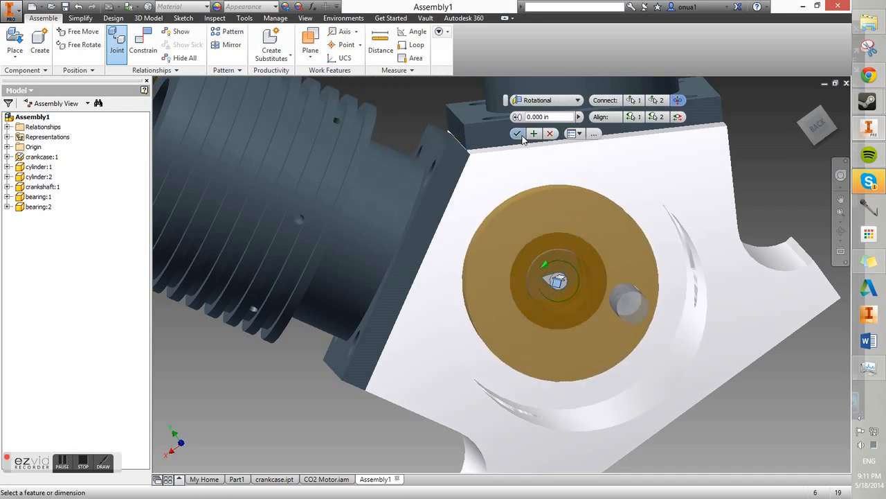
key(Return)
- Examine the crankshaft's fit in the bearings and crankcase from the front and back
key(F4)
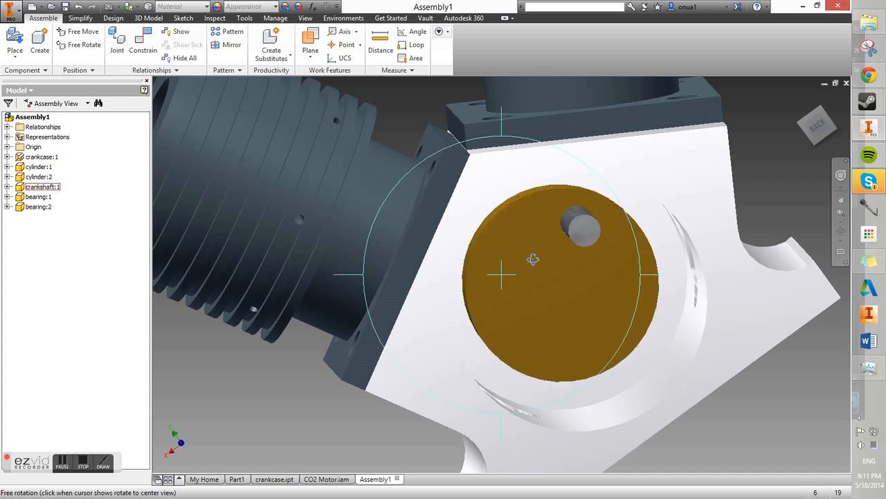
drag(515, 273, 580, 235)
scroll(580, 238, up, 5)
key(F4)
drag(554, 270, 491, 315)
key(Escape)
click(511, 313)
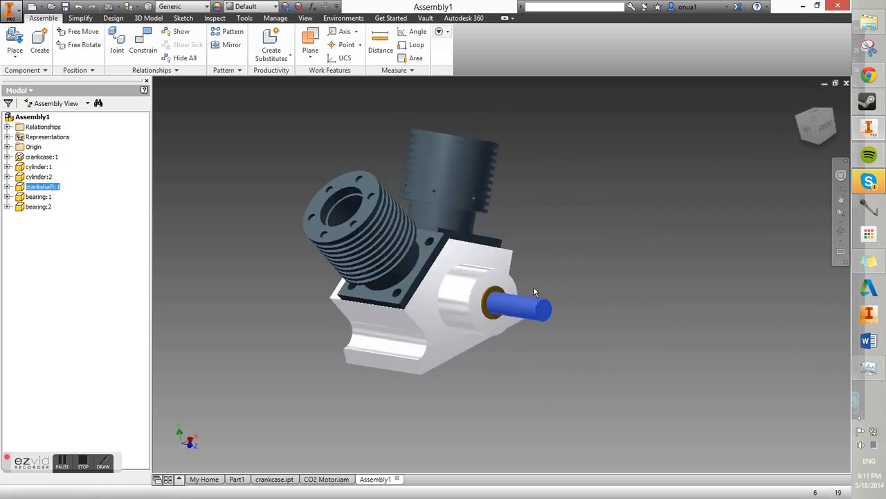
key(F4)
drag(566, 261, 457, 215)
drag(450, 284, 391, 388)
drag(471, 302, 658, 301)
key(F4)
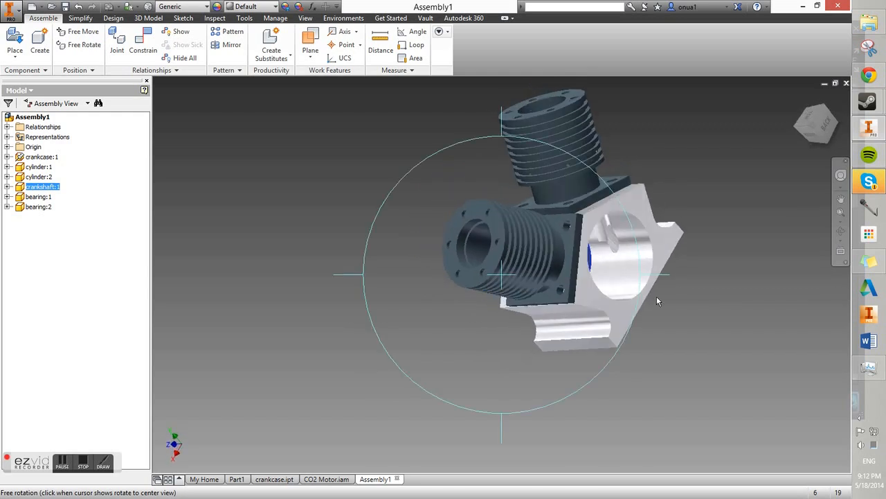
key(Escape)
- Orient the assembly to an isometric view of the crankcase's open back and set it as the home view with Fit to View
click(800, 99)
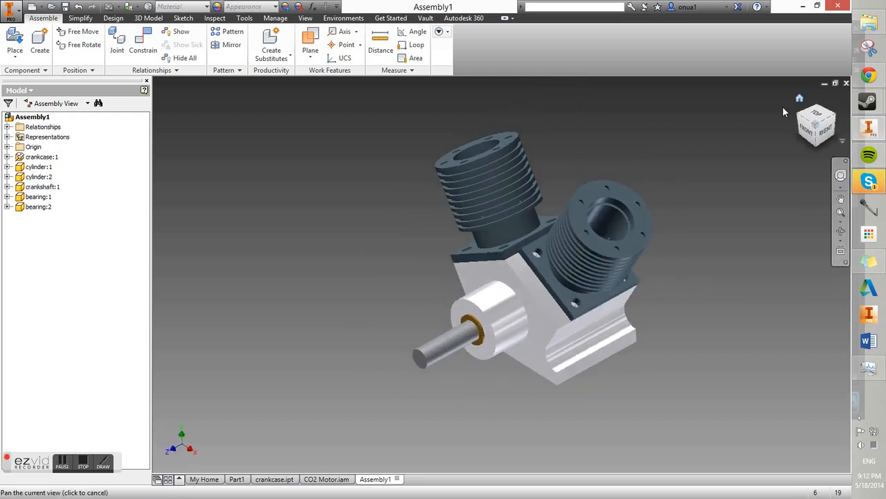
click(818, 111)
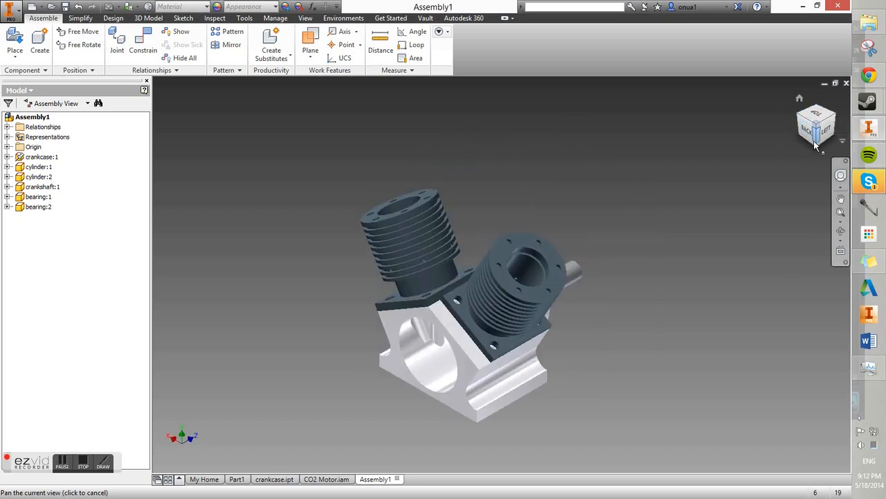
click(816, 150)
click(817, 105)
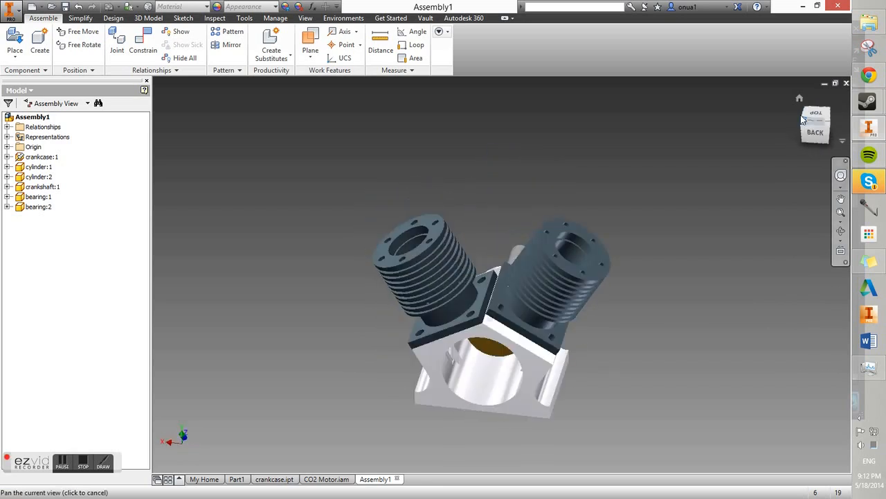
click(804, 120)
click(820, 135)
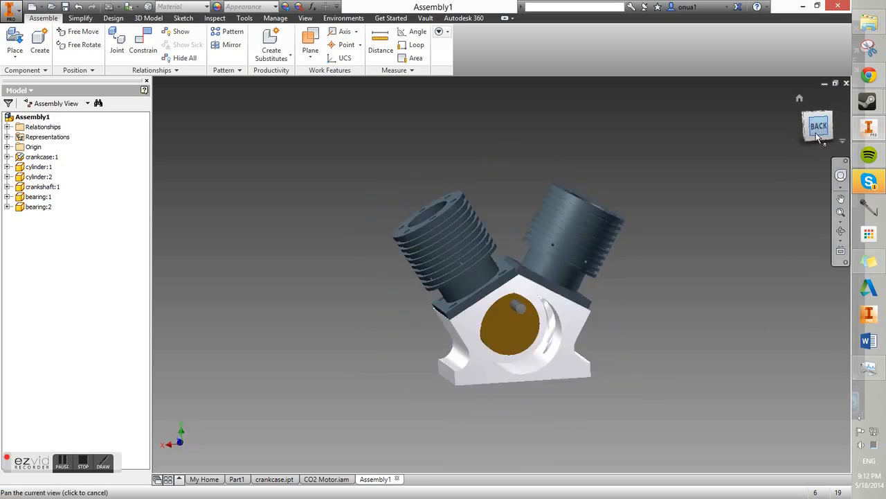
key(F4)
drag(529, 280, 596, 277)
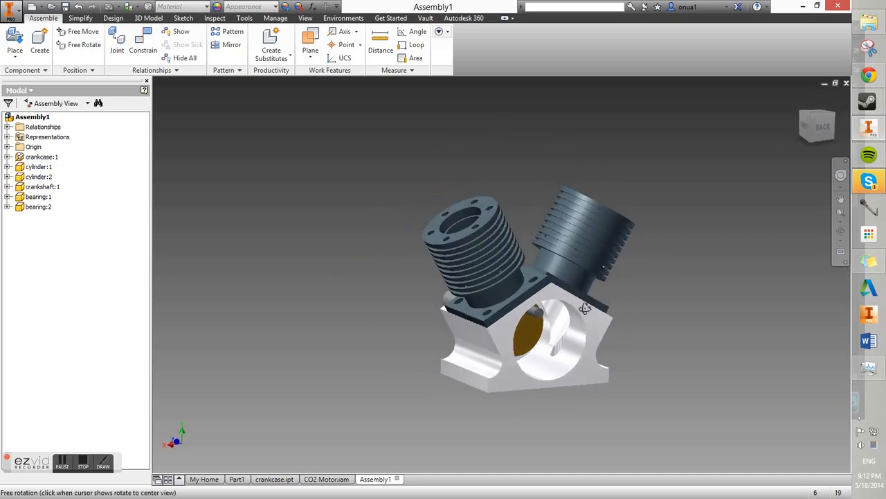
drag(812, 114, 829, 126)
right_click(818, 127)
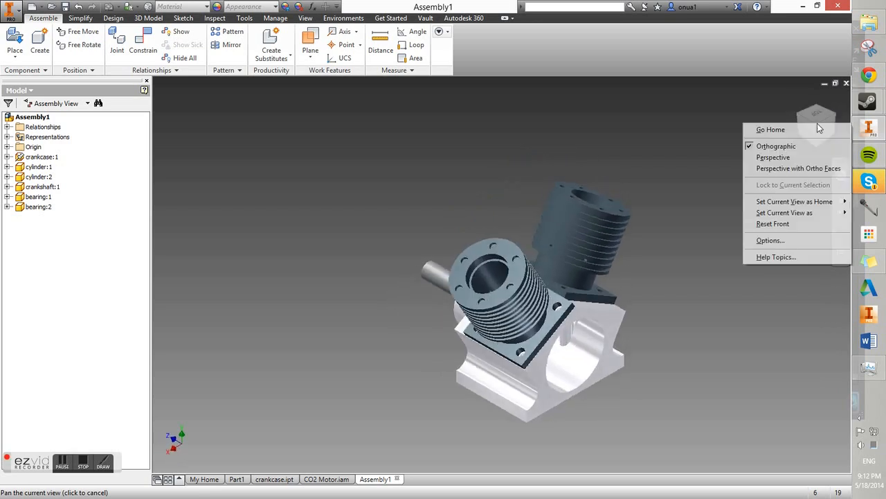
mouse_move(793, 206)
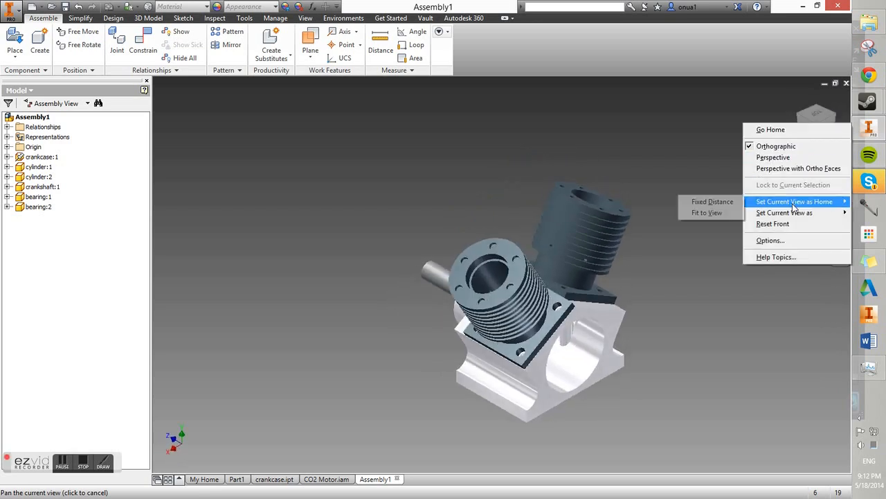
click(723, 212)
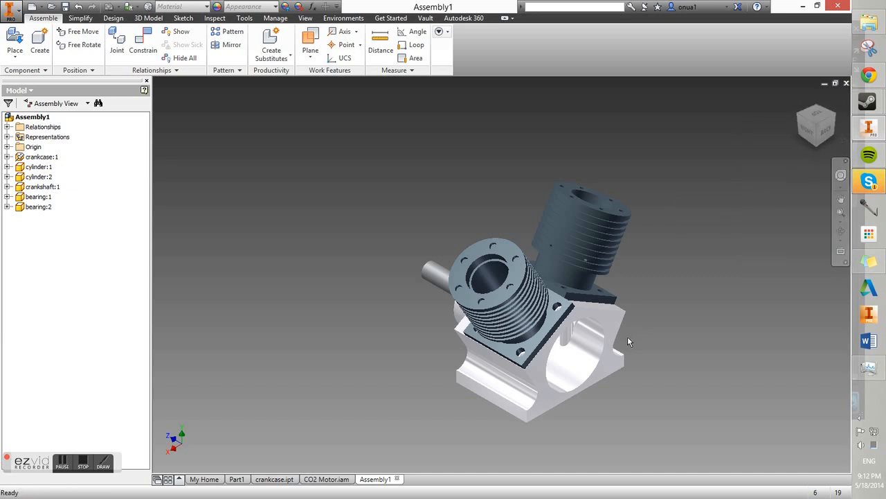
- Start placing flywheel.ipt from the CO2 Demo folder into the assembly
scroll(686, 326, down, 4)
middle_drag(674, 333, 672, 255)
scroll(678, 226, up, 4)
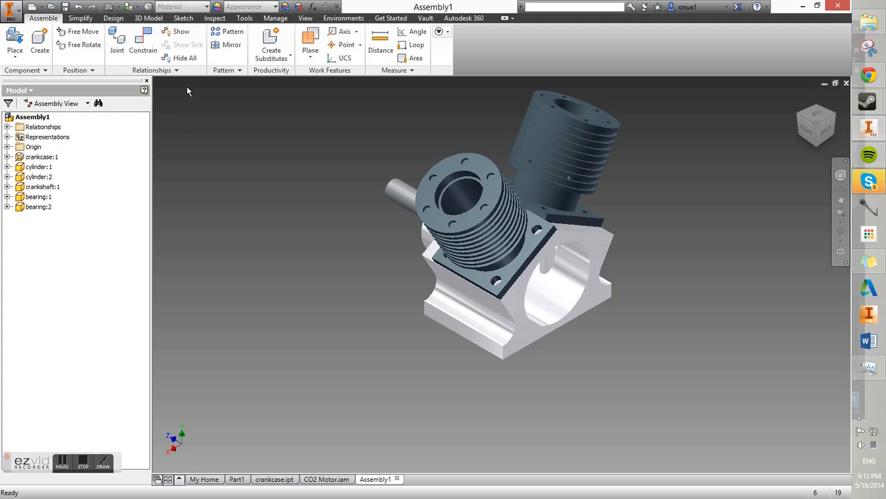
click(22, 40)
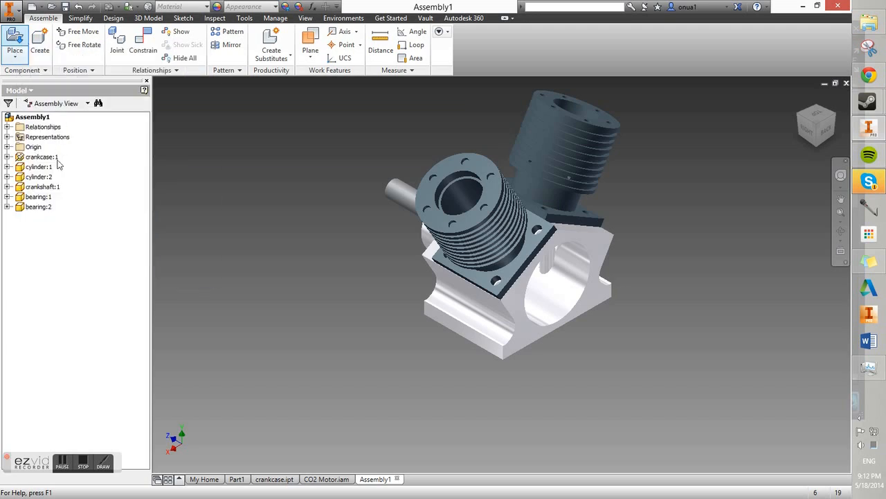
scroll(429, 259, down, 3)
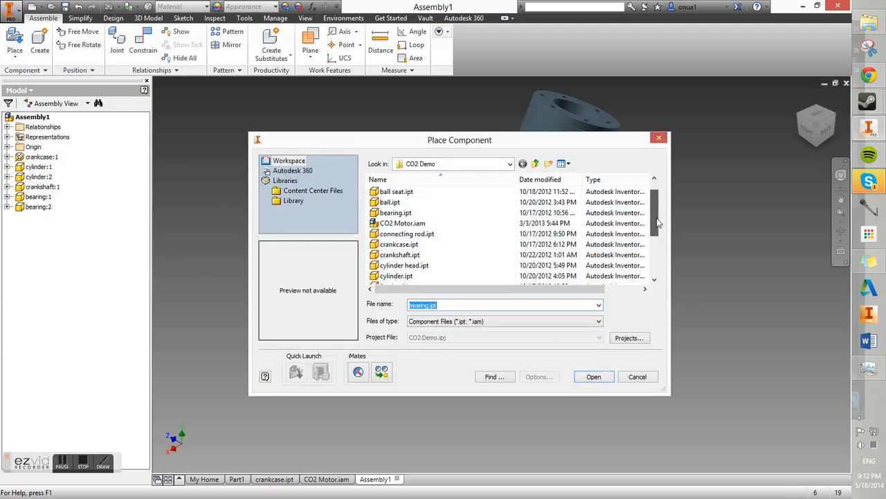
click(428, 265)
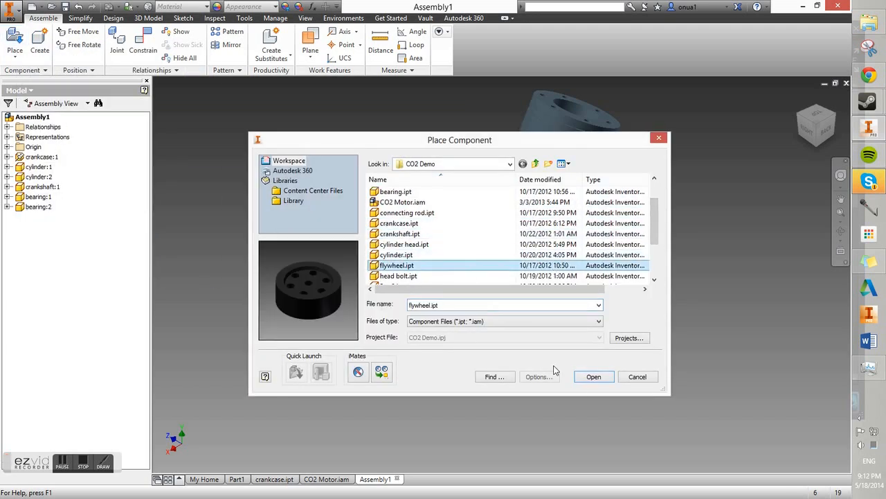
click(604, 381)
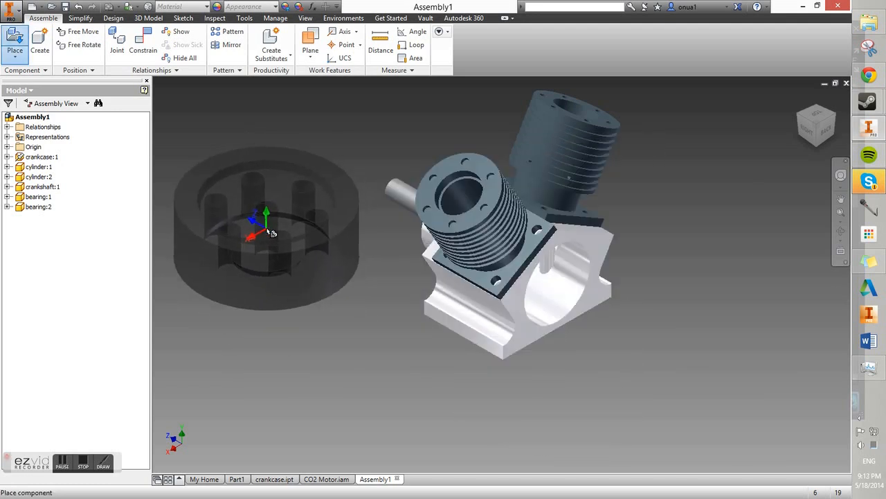
- Rotate the flywheel preview 90° about X and twice 90° about Z, and place a single instance beside the crankshaft
right_click(268, 233)
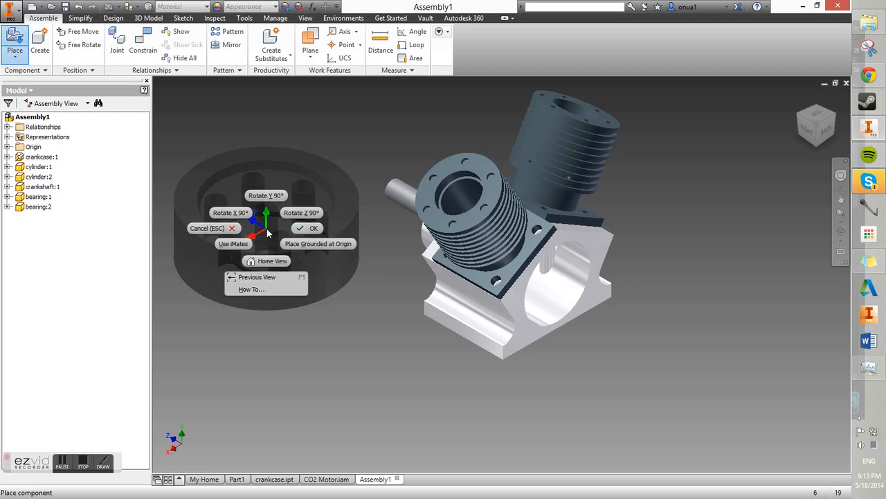
click(231, 212)
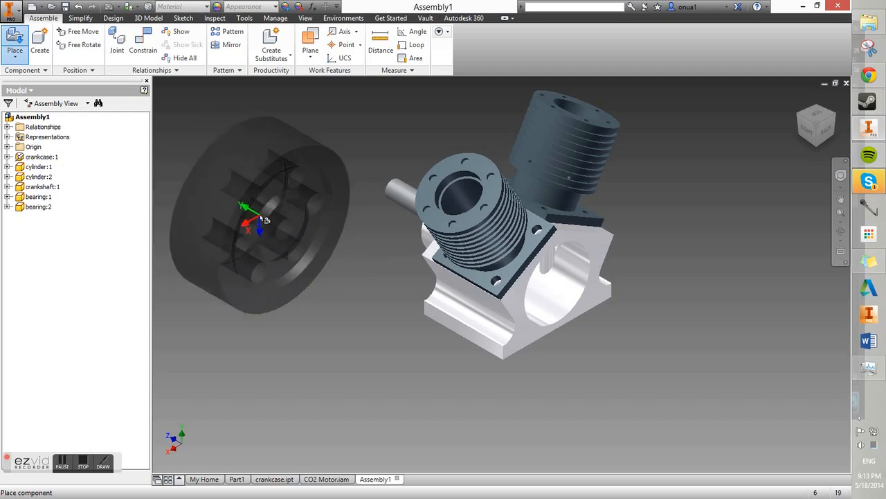
right_click(264, 214)
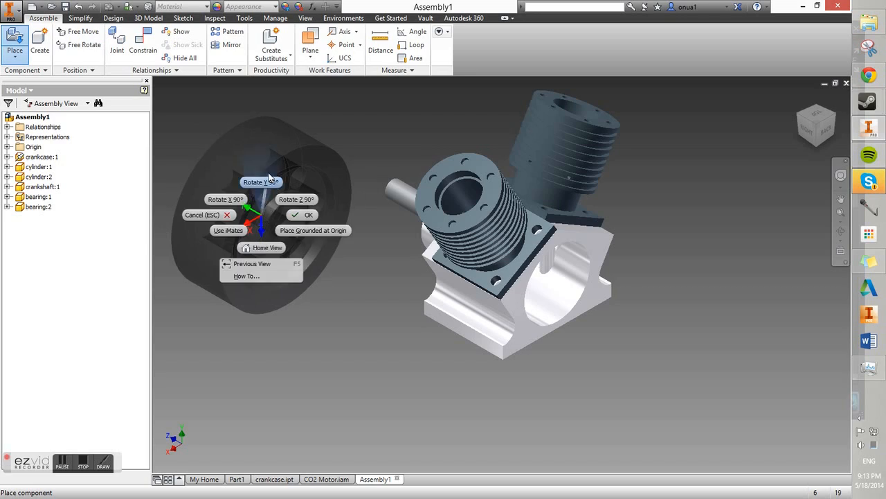
click(304, 198)
right_click(288, 189)
click(313, 181)
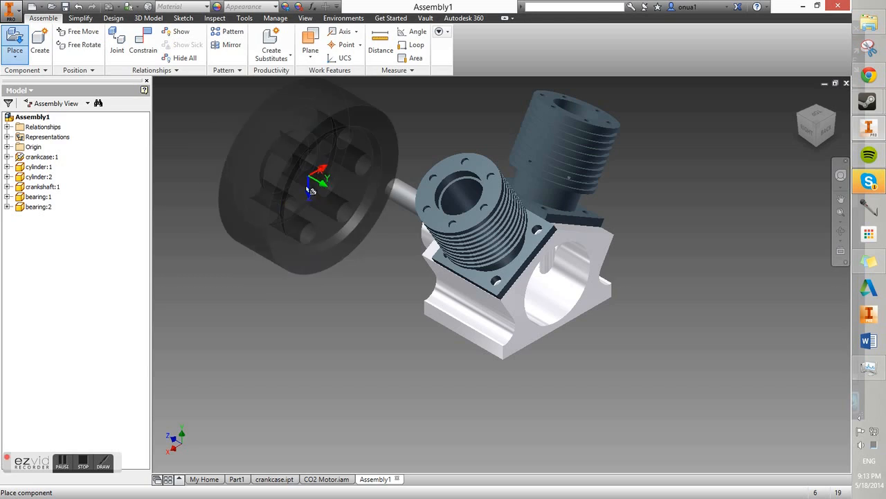
click(313, 193)
right_click(430, 377)
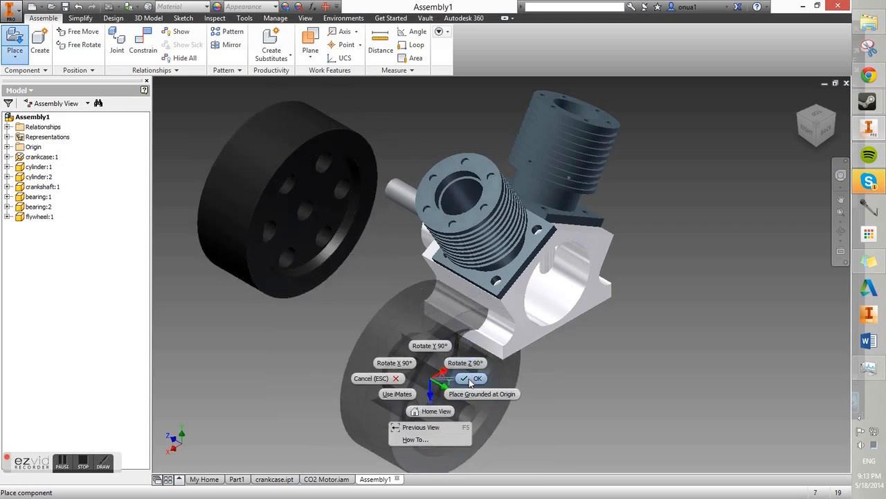
click(472, 381)
- Mate the axis of the flywheel's center hole to the crankshaft's axis with a 0.000 in offset
key(F4)
drag(440, 316, 444, 340)
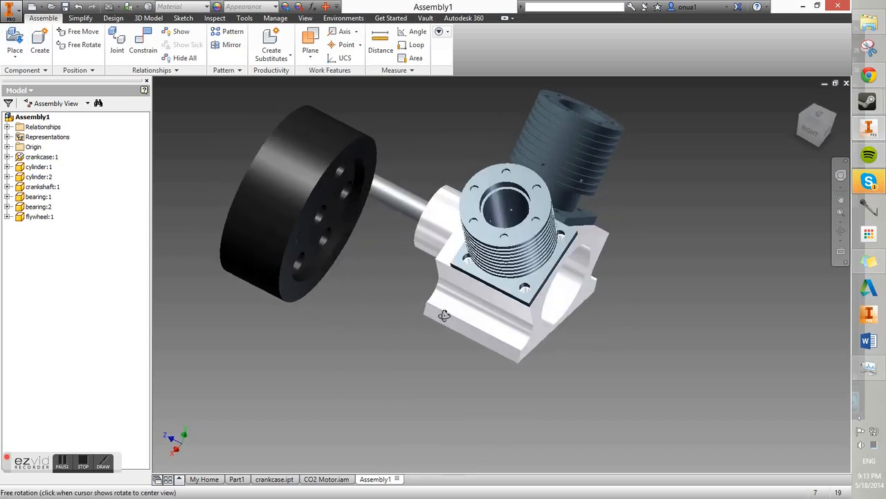
click(145, 42)
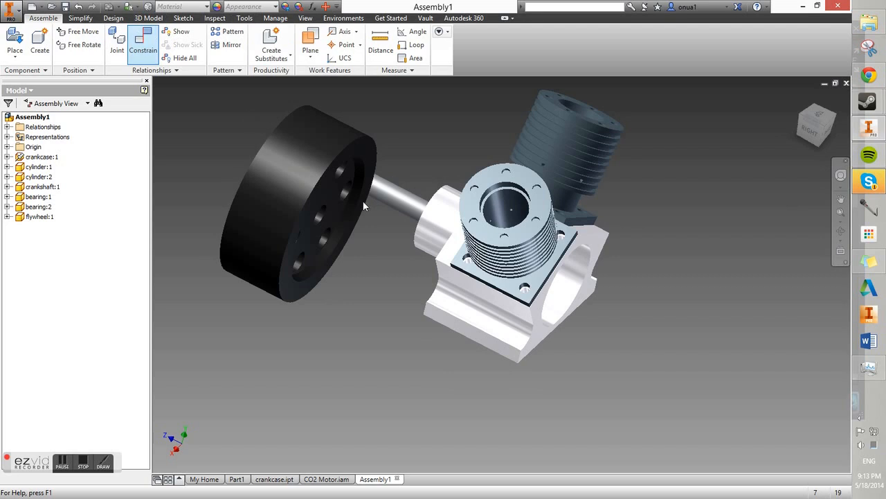
click(320, 220)
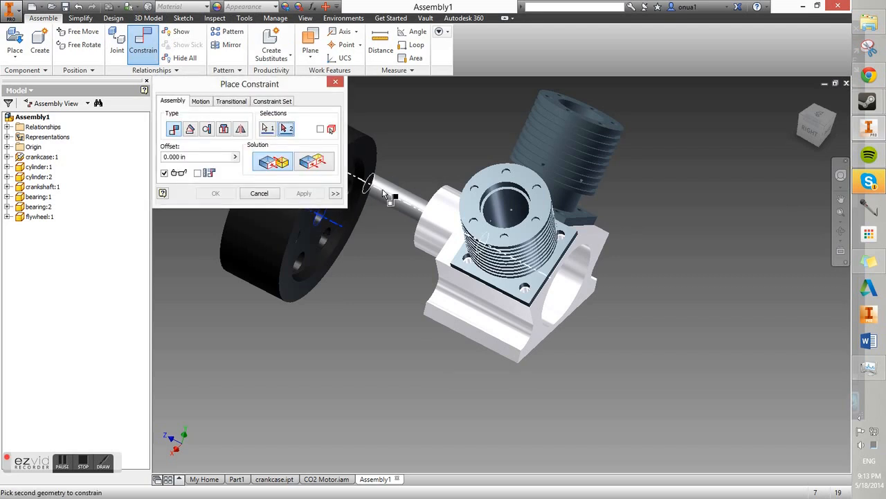
click(387, 196)
click(294, 196)
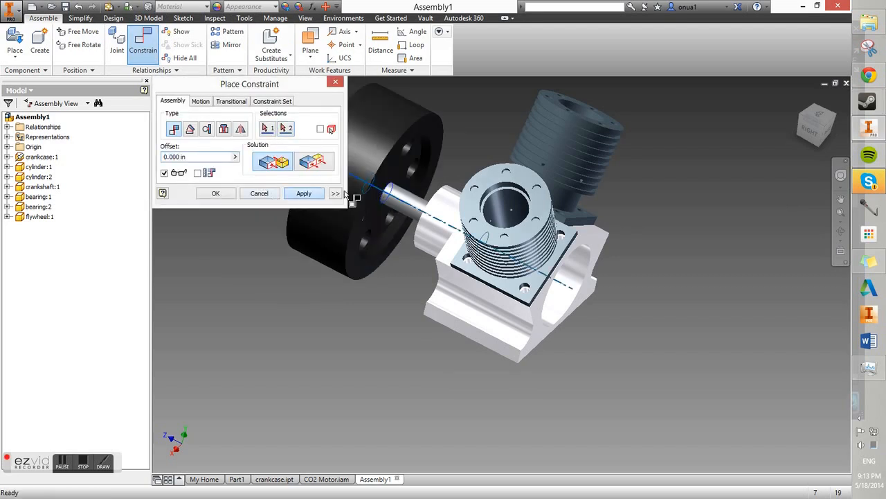
- Try to mate the flywheel's crankcase-side hub face against the end face of the bearing around the shaft
click(377, 193)
key(F4)
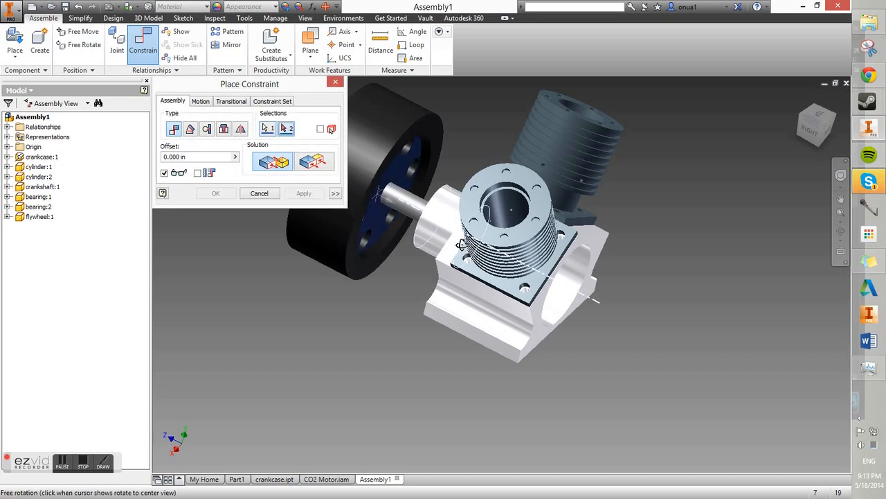
drag(422, 270, 455, 307)
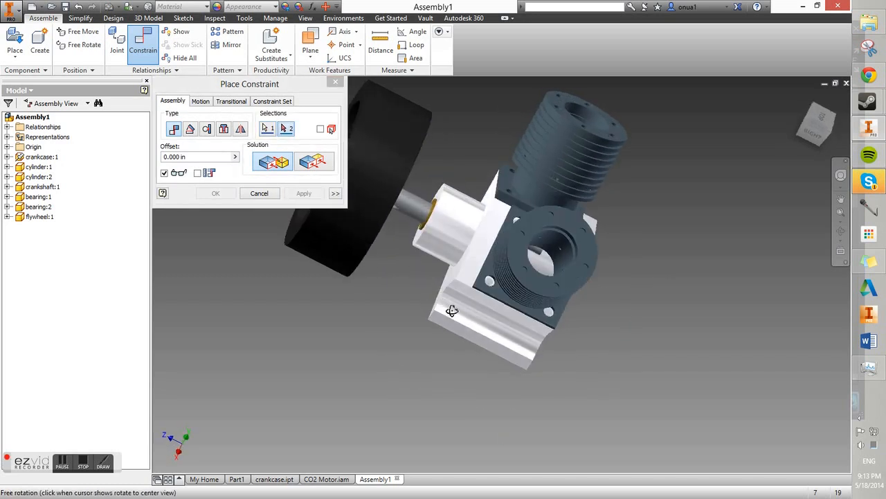
scroll(449, 263, up, 5)
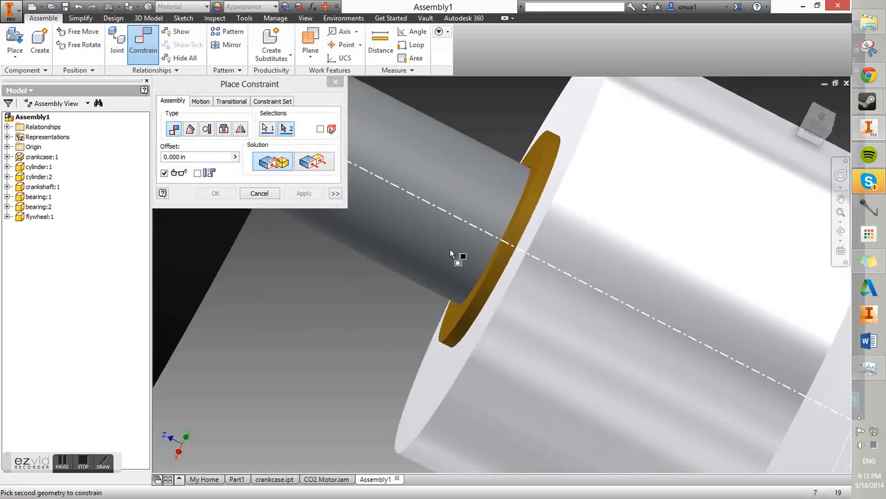
click(464, 307)
scroll(463, 306, down, 6)
key(F4)
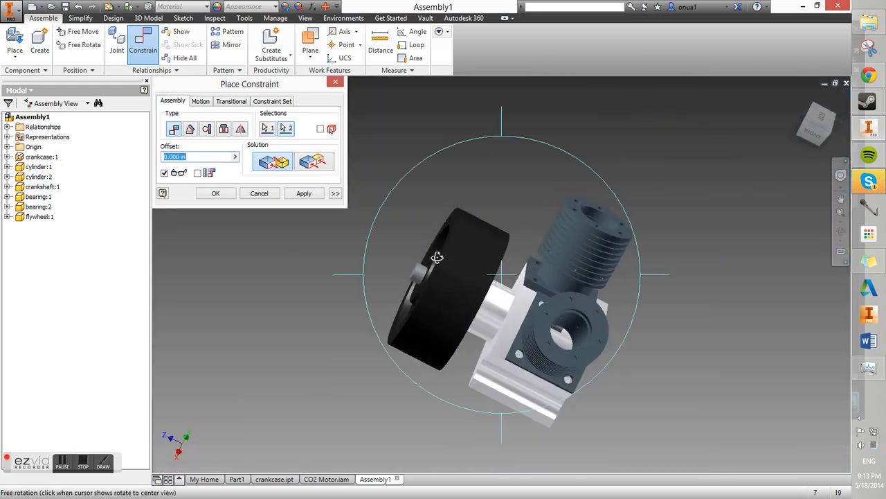
drag(413, 233, 499, 320)
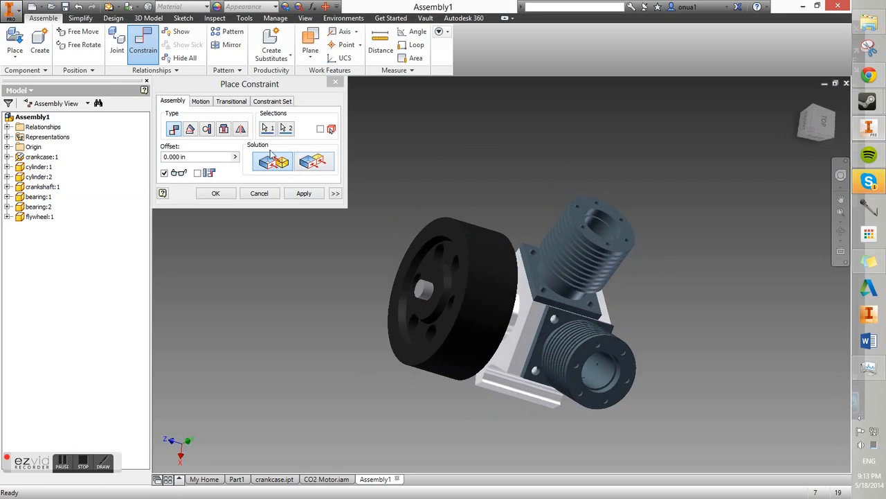
- Constrain the flywheel's outer hub face flush with the crankshaft's end face at a 0.000 in offset
click(267, 129)
scroll(391, 287, up, 3)
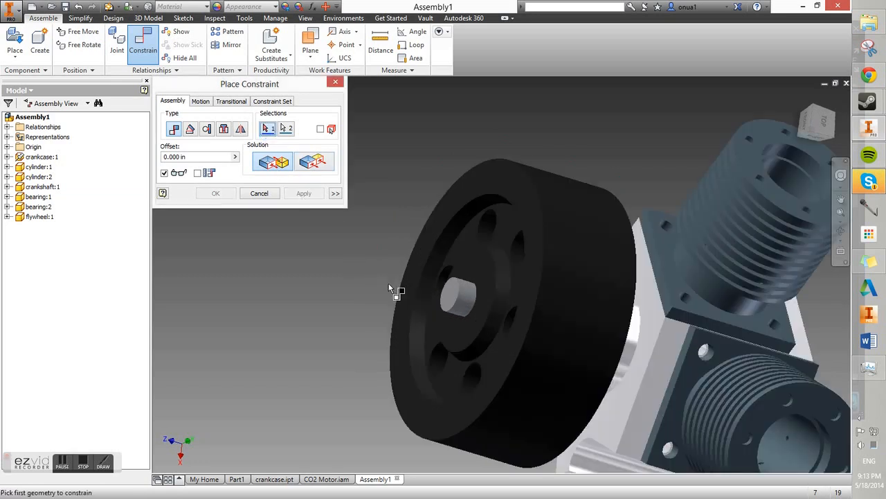
click(480, 323)
click(313, 162)
click(447, 302)
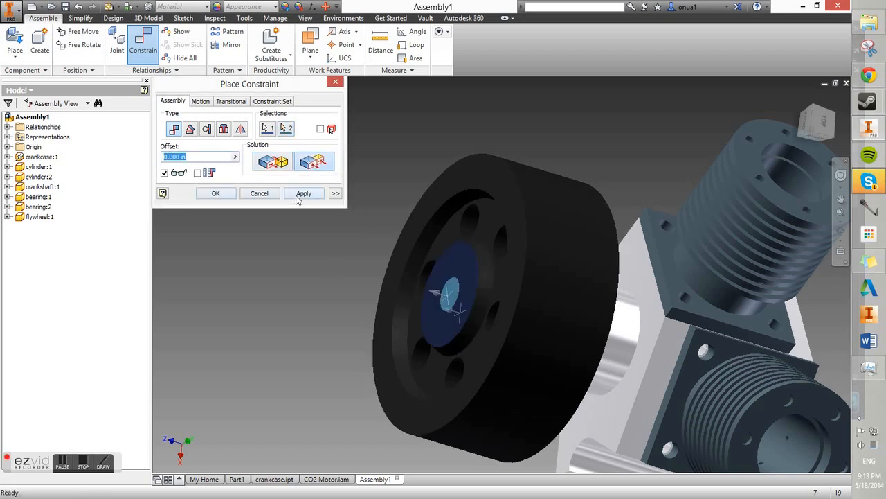
click(303, 193)
click(256, 193)
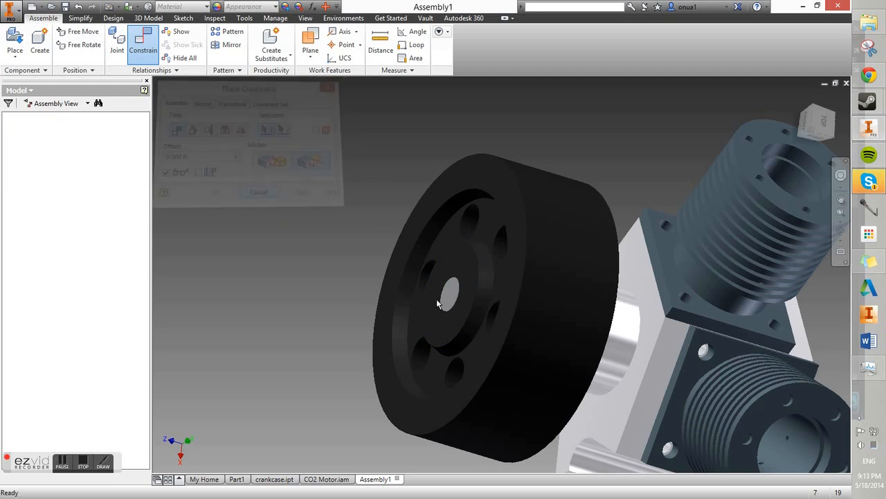
- Turn the flywheel by hand and check whether the crankshaft rotates together with it
click(545, 263)
key(g)
shift+middle_drag(511, 262, 459, 208)
drag(434, 234, 418, 370)
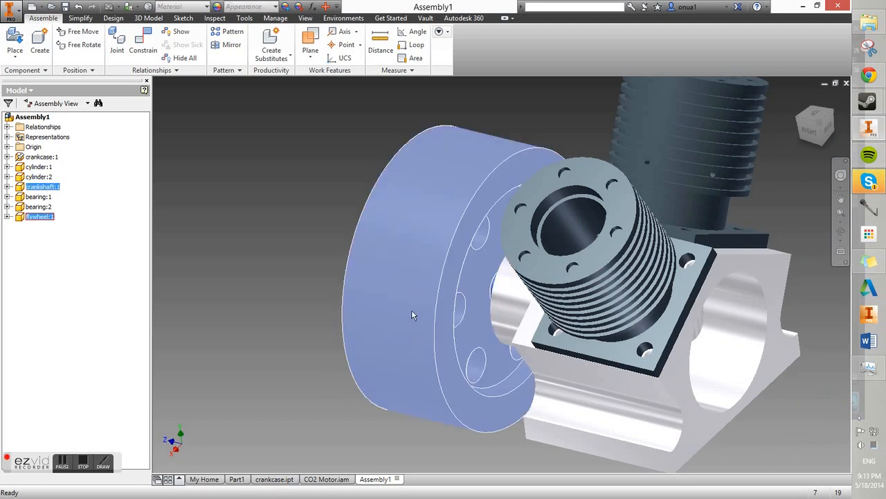
key(g)
drag(465, 335, 563, 336)
key(Escape)
click(326, 175)
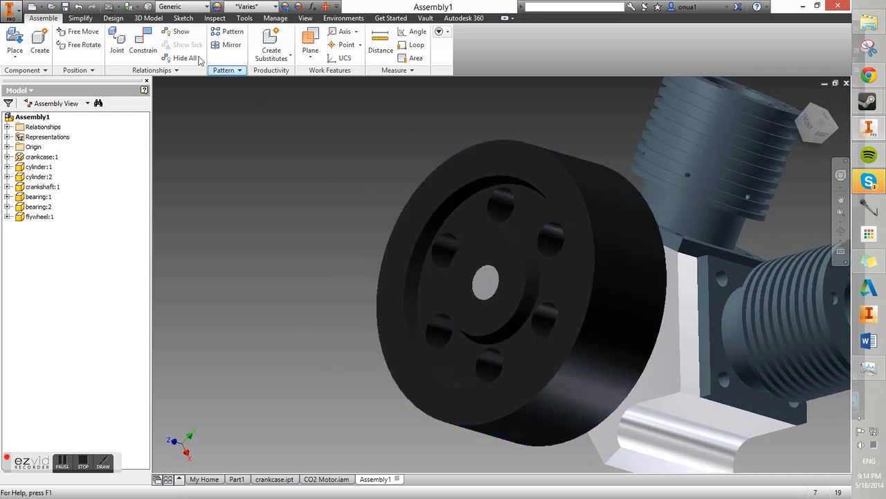
- Add a Rotation motion constraint between the flywheel's rim face and the crankshaft's end face, ratio 1.000 with the reverse solution
click(144, 43)
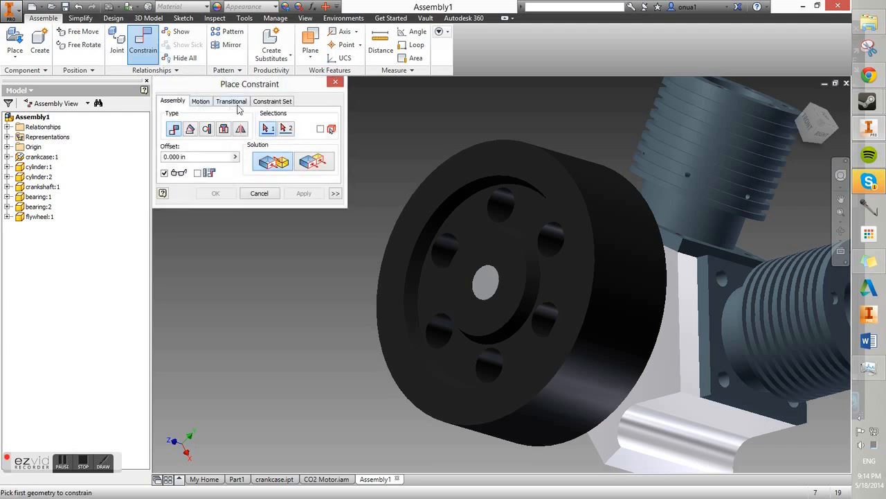
click(201, 102)
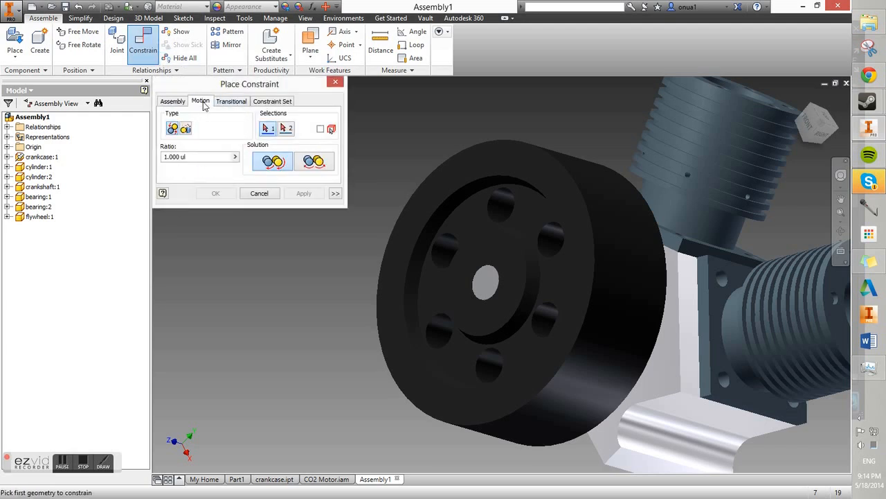
click(444, 194)
click(333, 168)
click(488, 286)
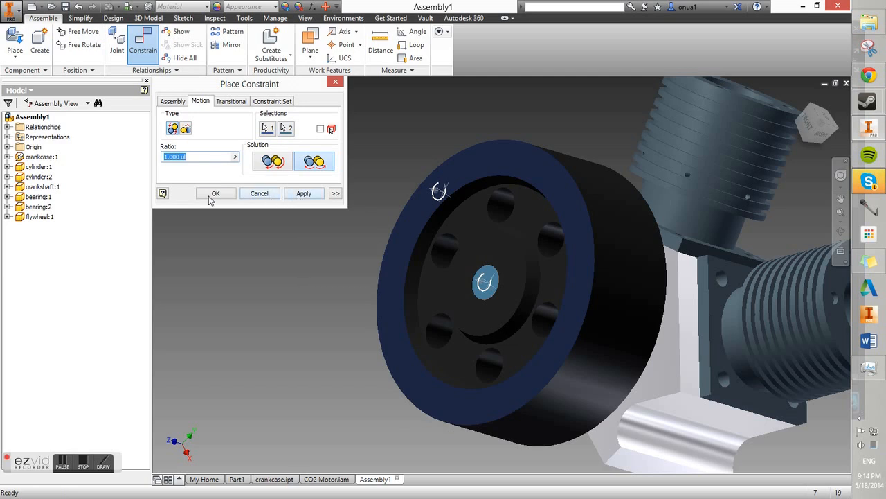
click(214, 194)
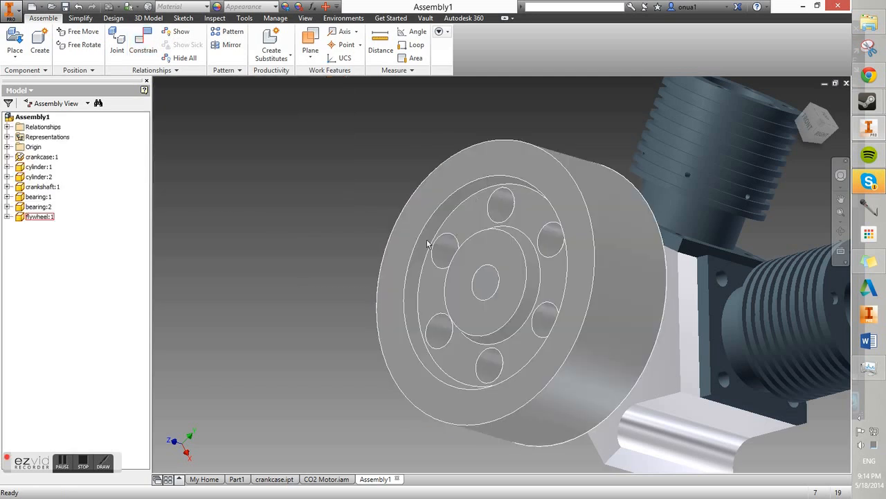
- Turn the flywheel and check the crankshaft's direction of rotation through the crankcase's open back
scroll(428, 244, up, 5)
key(F4)
drag(415, 261, 382, 243)
click(382, 243)
drag(608, 377, 407, 345)
- Change the flywheel's Rotation constraint to the forward solution and test it by turning the flywheel
click(6, 216)
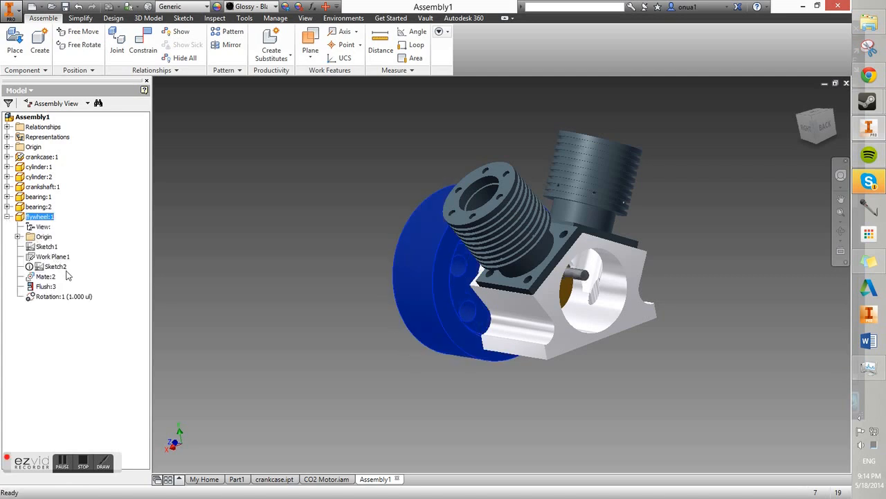
right_click(51, 297)
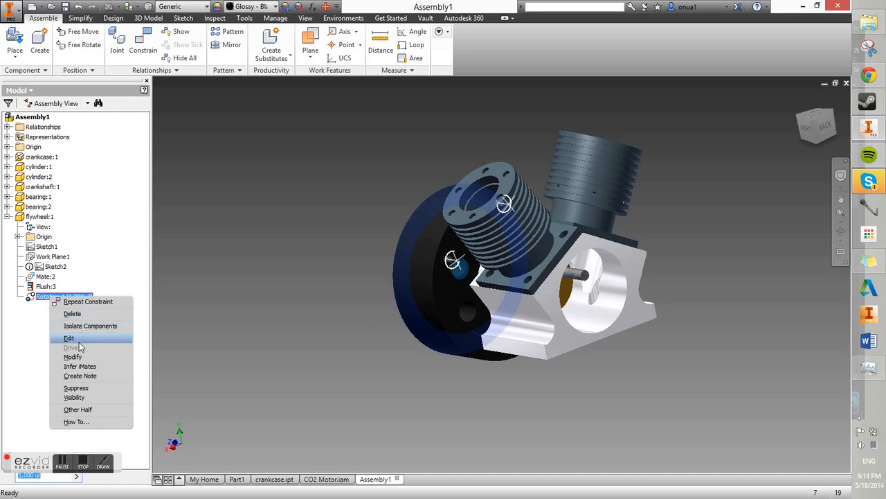
click(69, 338)
click(274, 160)
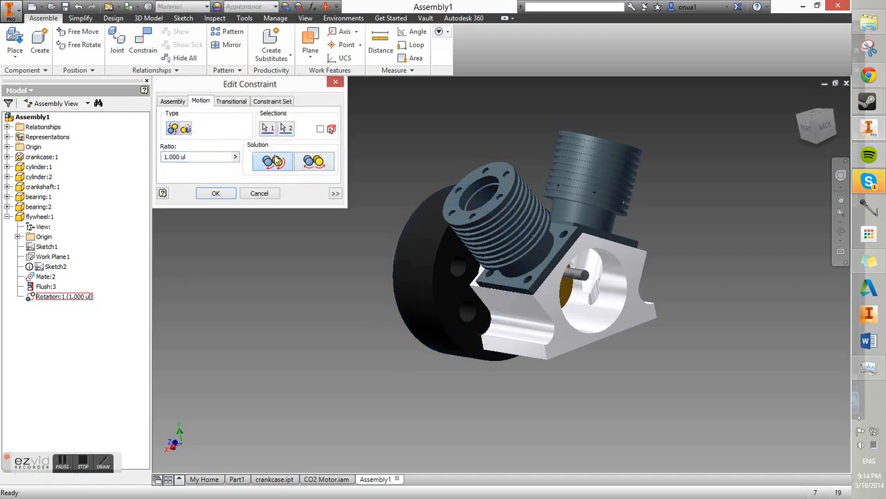
click(216, 194)
drag(436, 353, 425, 199)
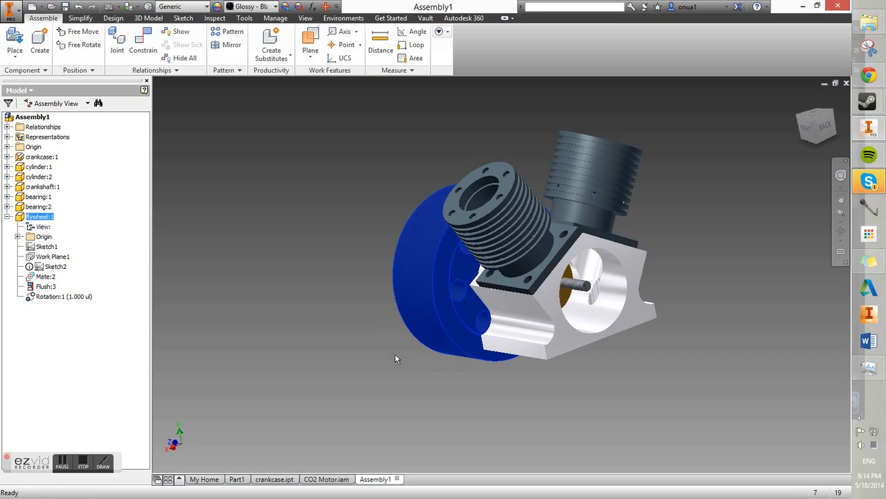
- Switch to CO2 Motor.iam and turn its flywheel to examine the motion of the pistons and connecting rods
click(340, 482)
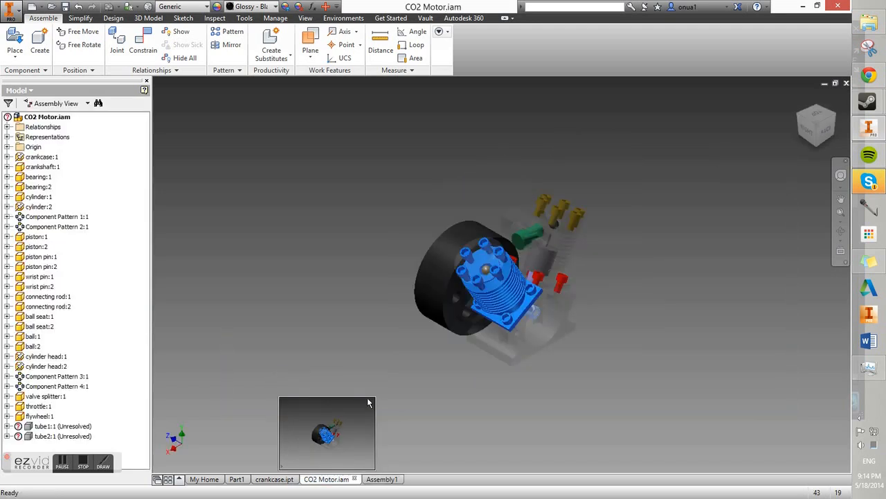
key(F4)
drag(490, 178, 426, 150)
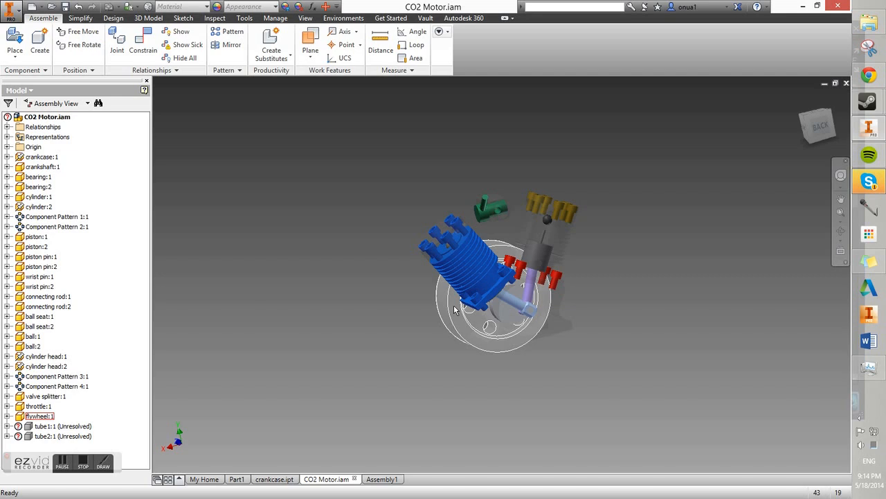
mouse_move(454, 312)
mouse_down()
mouse_move(549, 267)
mouse_move(471, 315)
mouse_move(452, 263)
mouse_move(547, 248)
mouse_move(529, 341)
mouse_move(535, 264)
mouse_move(485, 248)
mouse_move(474, 254)
mouse_up()
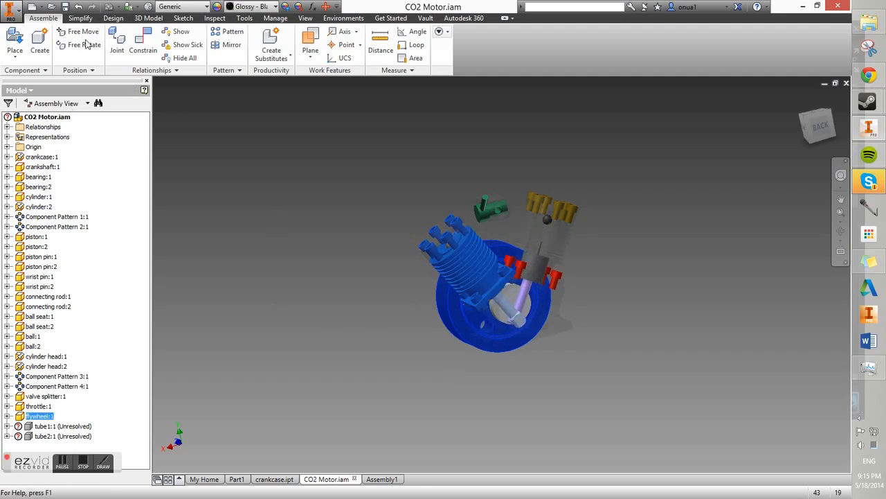
- Open the home page with the new file options and recently used files
click(391, 18)
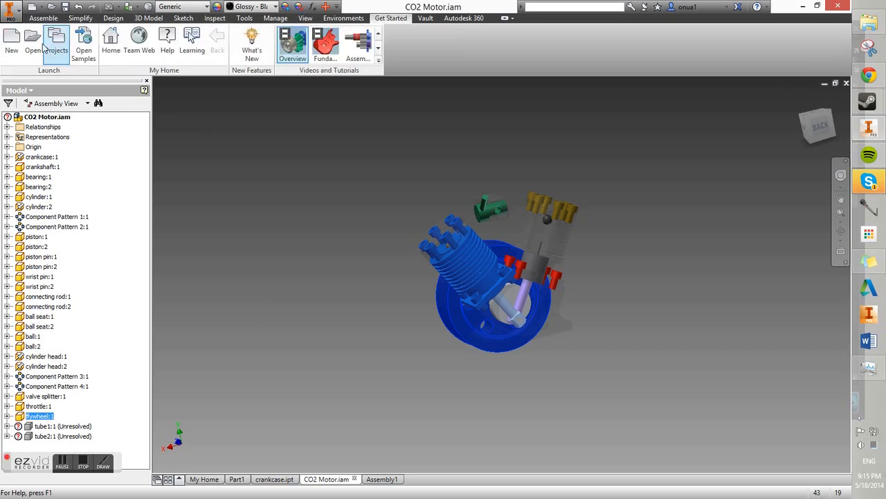
click(111, 43)
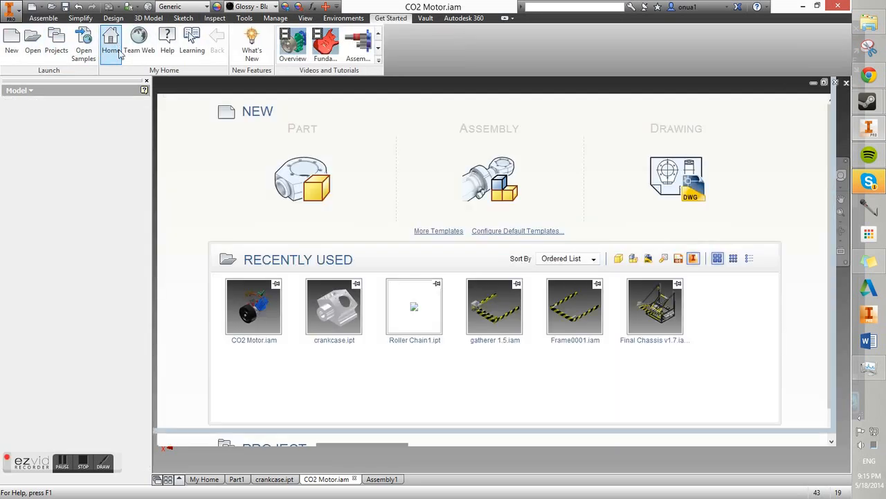